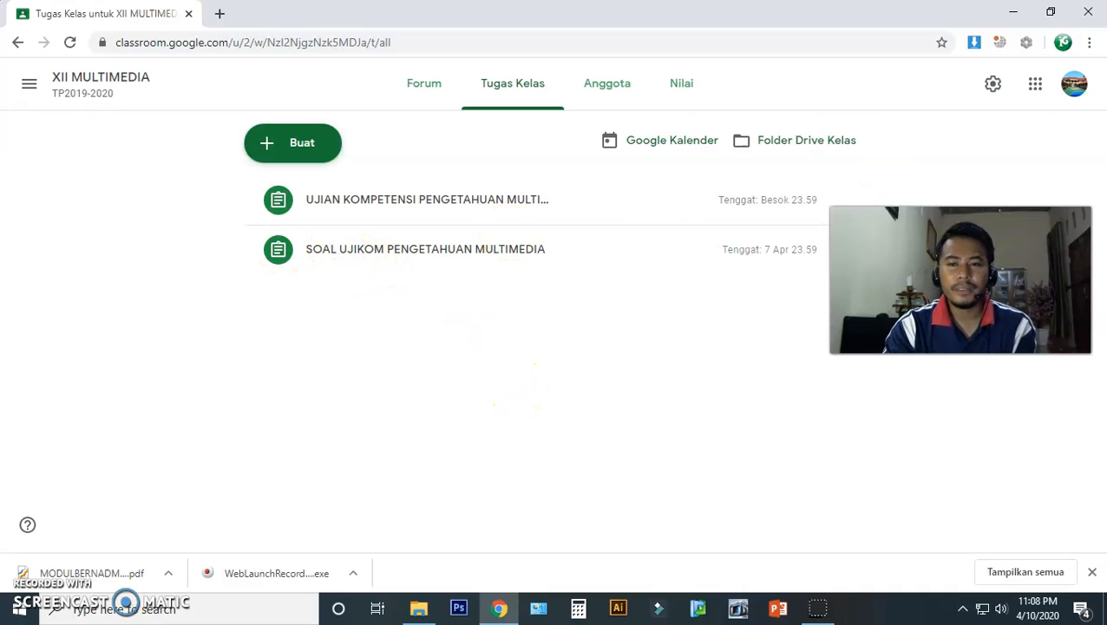
Expand the SOAL UJIKOM PENGETAHUAN MULTIMEDIA assignment to view its details and attached exam link
{"action": "left_click", "coordinate": [493, 256]}
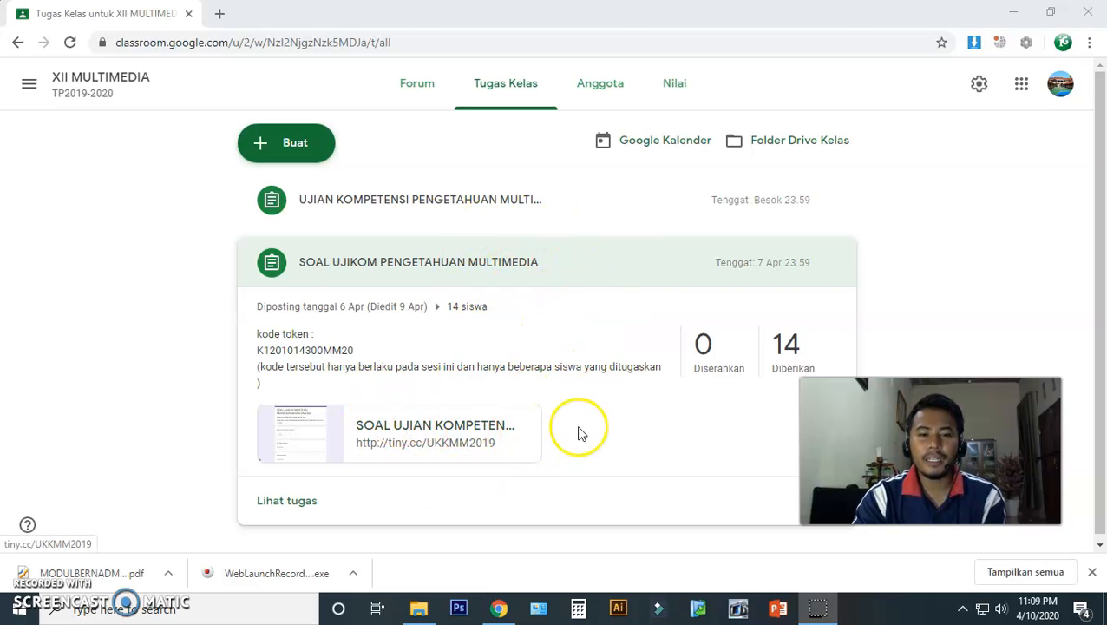
{"action": "left_click", "coordinate": [605, 431]}
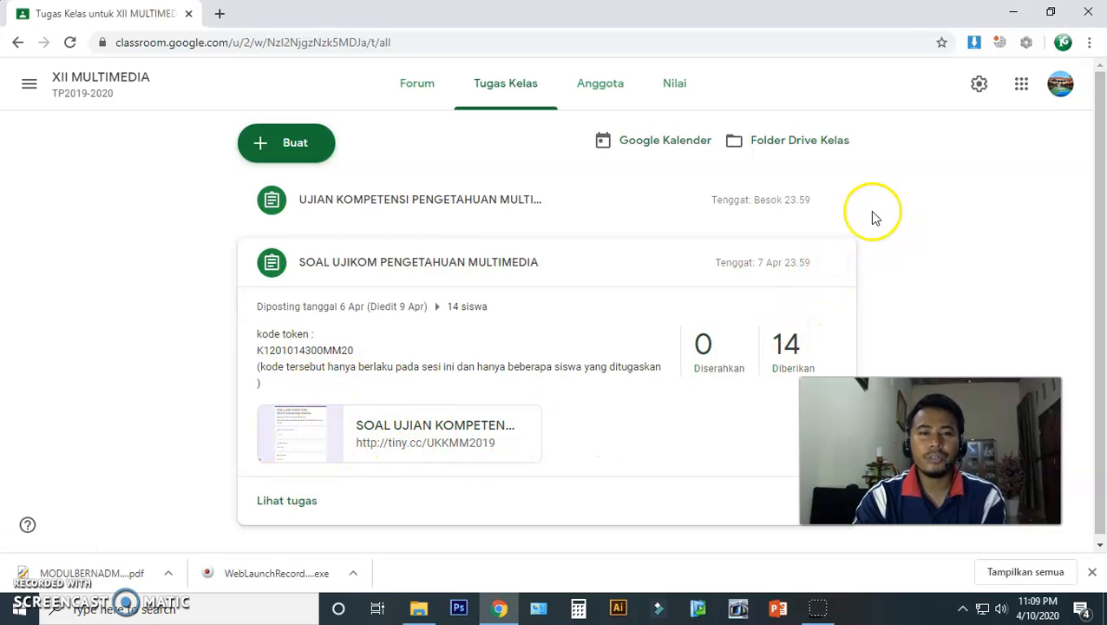
Open Google Drive in a new browser tab, starting from google.com
{"action": "left_click", "coordinate": [217, 15]}
{"action": "type", "text": "g"}
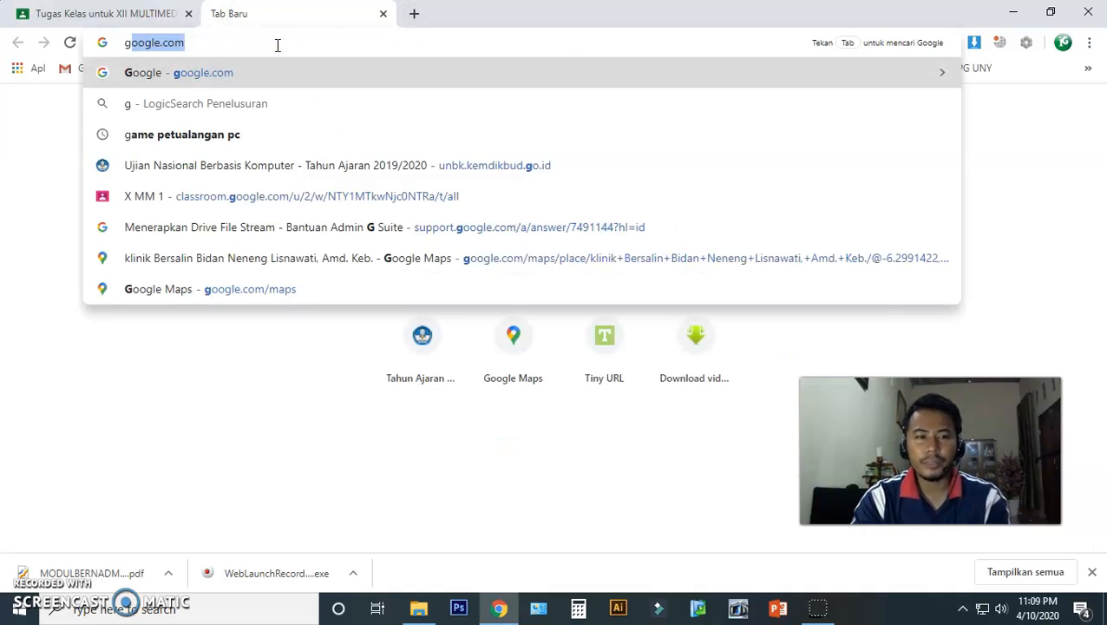
{"action": "key", "text": "Return"}
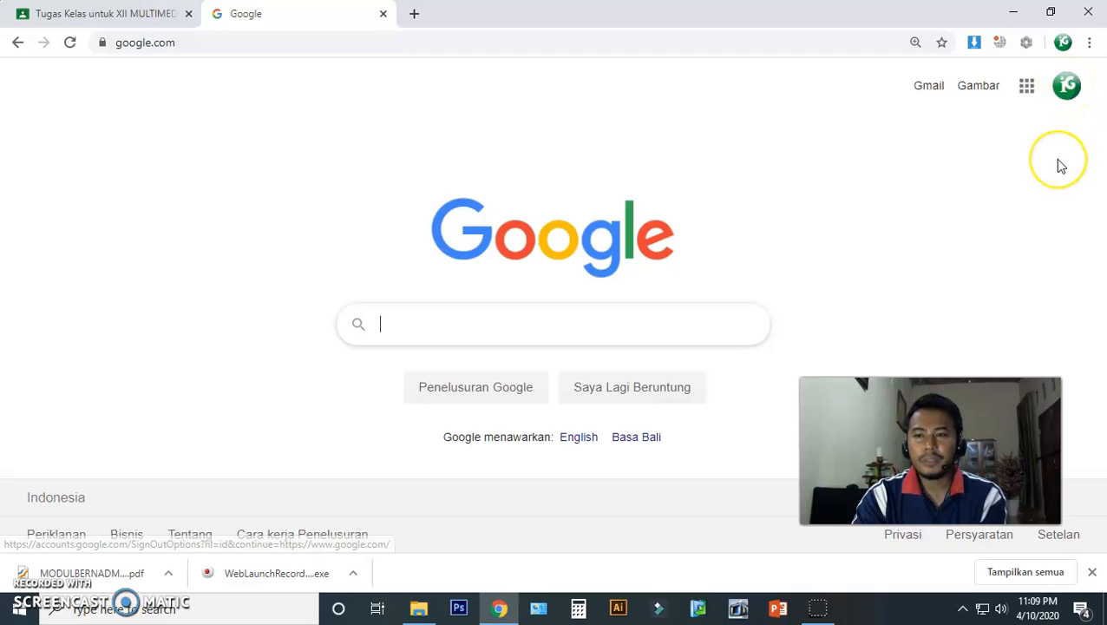
{"action": "left_click", "coordinate": [1031, 90]}
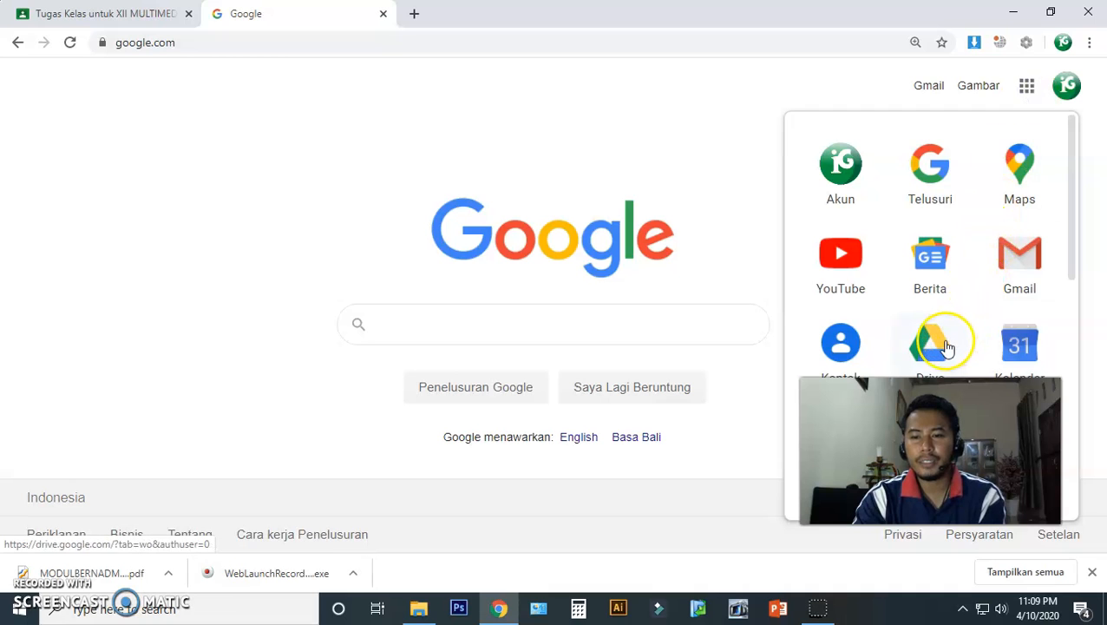
{"action": "left_click", "coordinate": [1026, 86]}
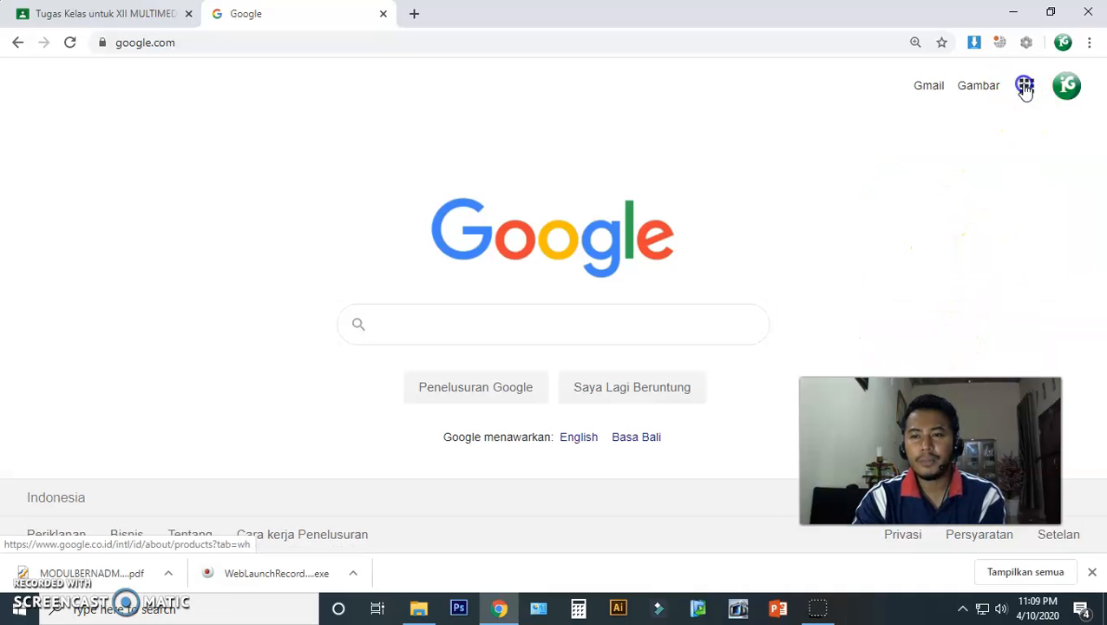
{"action": "left_click", "coordinate": [1026, 89]}
{"action": "left_click", "coordinate": [935, 344]}
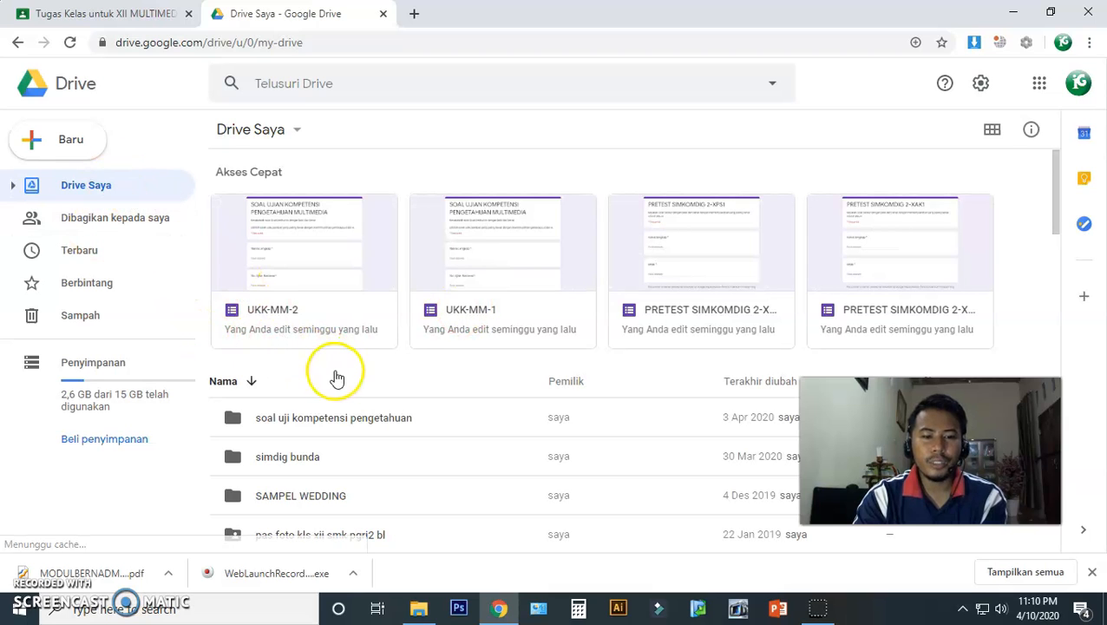
Open the form UKK-MM-1 from the Drive folder "soal uji kompetensi pengetahuan"
{"action": "double_click", "coordinate": [233, 420]}
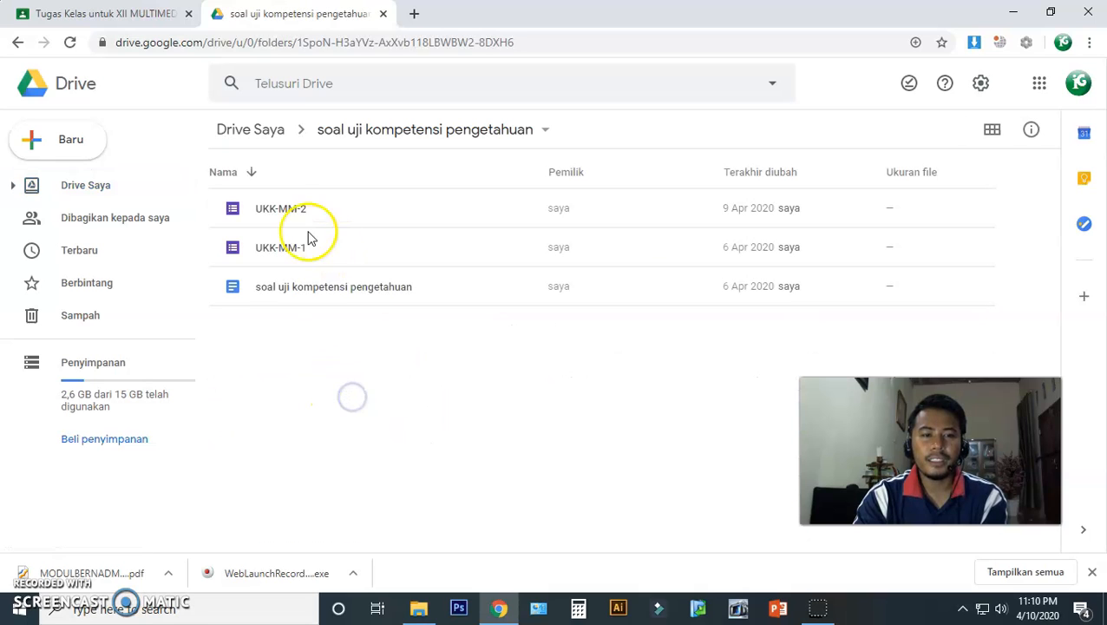
{"action": "left_click", "coordinate": [297, 217]}
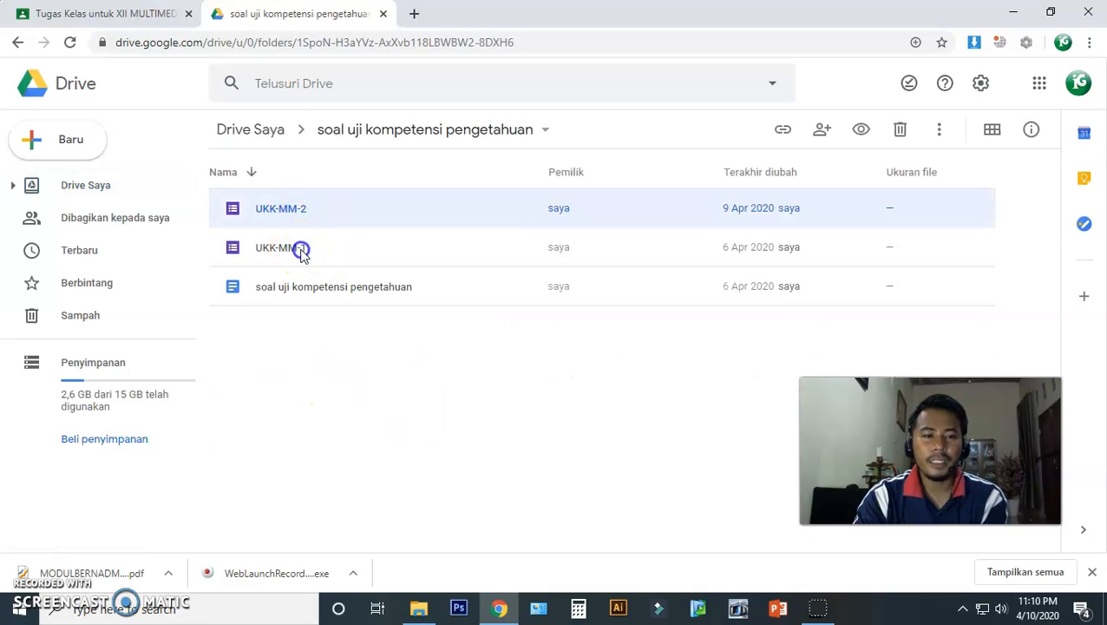
{"action": "left_click", "coordinate": [302, 252]}
{"action": "left_click", "coordinate": [308, 213]}
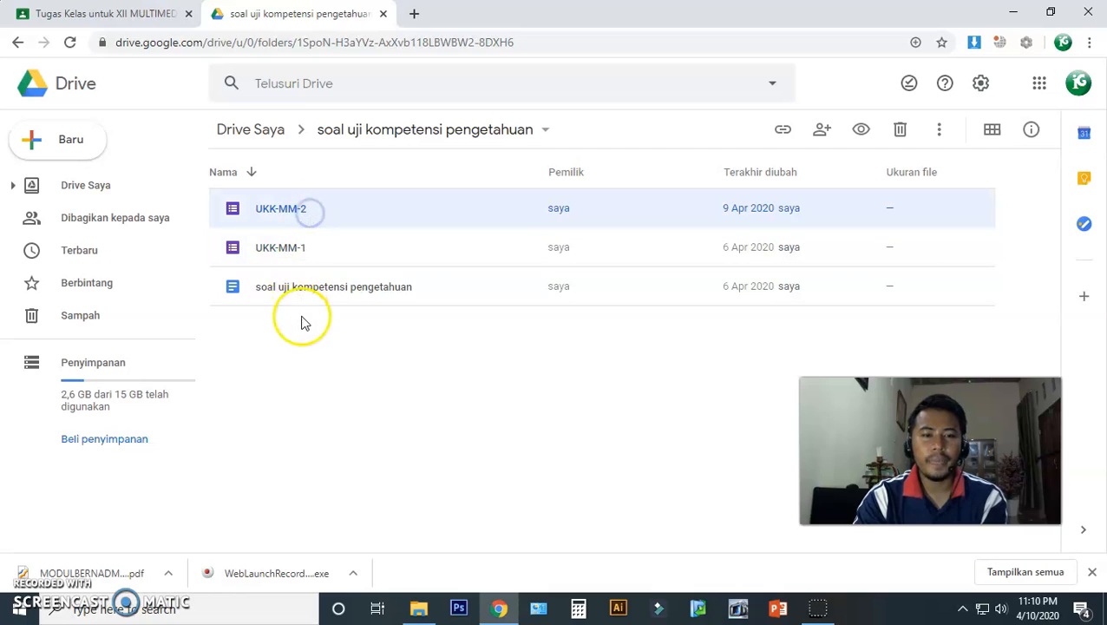
{"action": "left_click", "coordinate": [282, 253]}
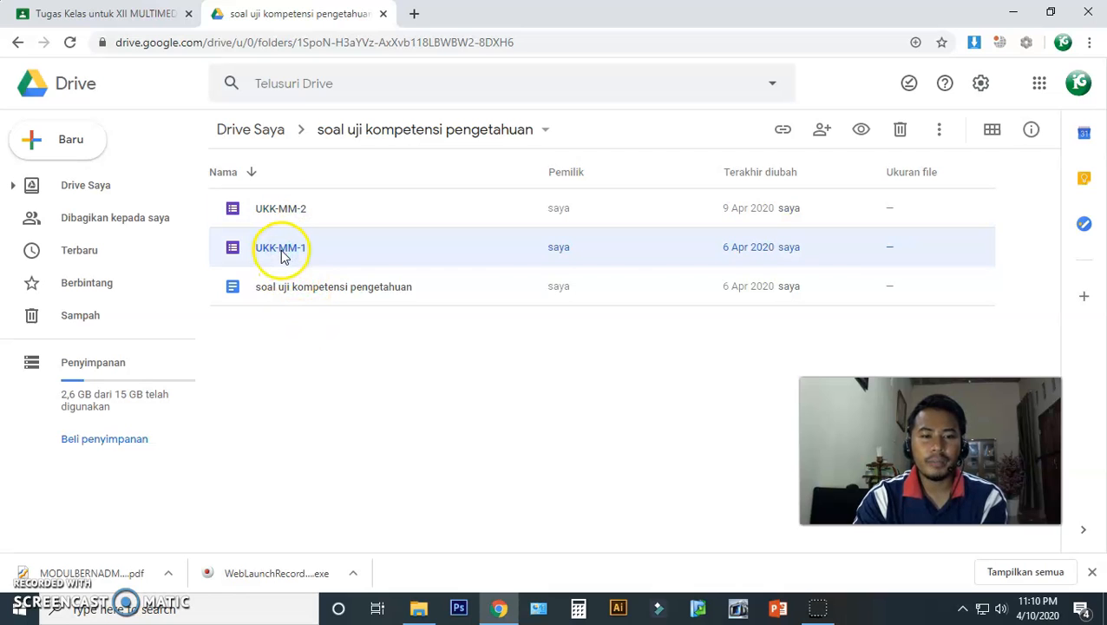
{"action": "double_click", "coordinate": [282, 252]}
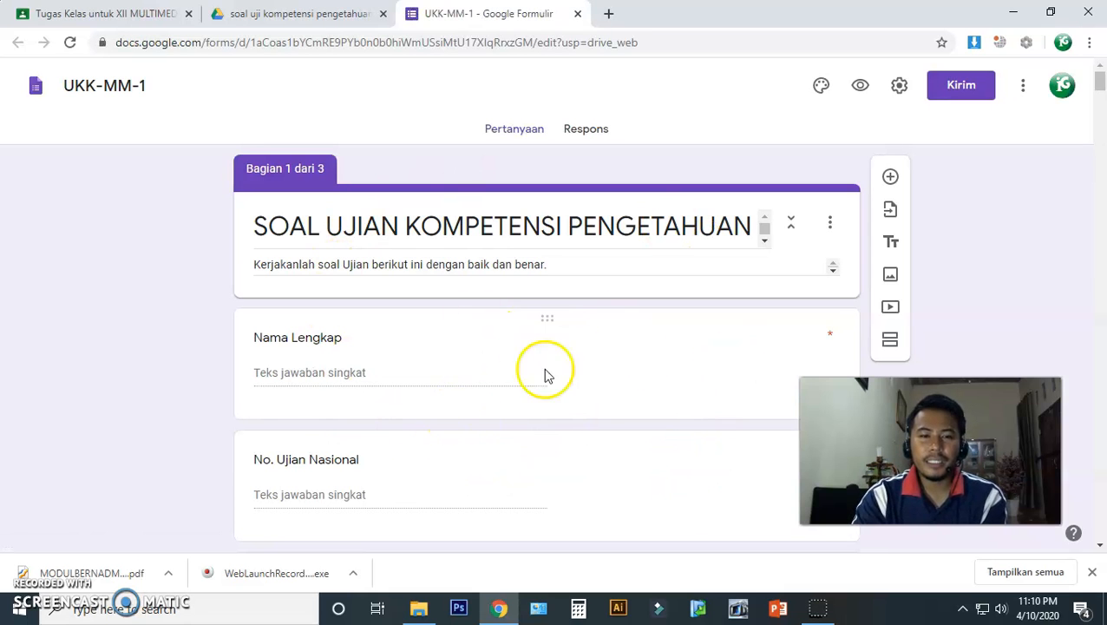
Open the responses of the UKK-MM-1 form and review the score insights and total points distribution chart
{"action": "left_click", "coordinate": [595, 132]}
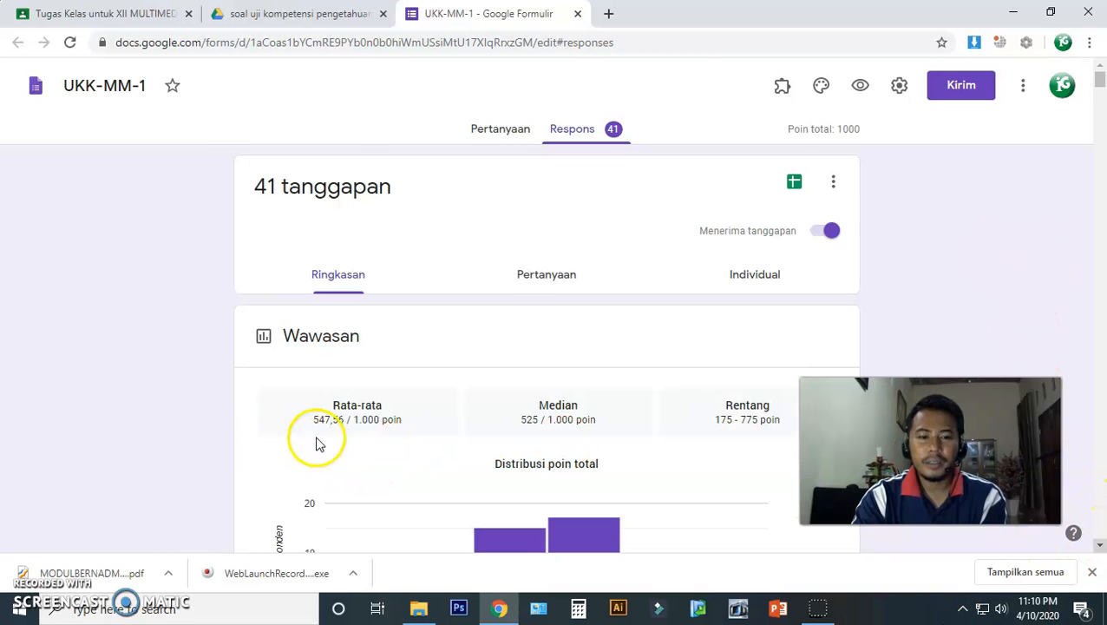
{"action": "scroll", "coordinate": [299, 402], "scroll_direction": "down", "scroll_amount": 3}
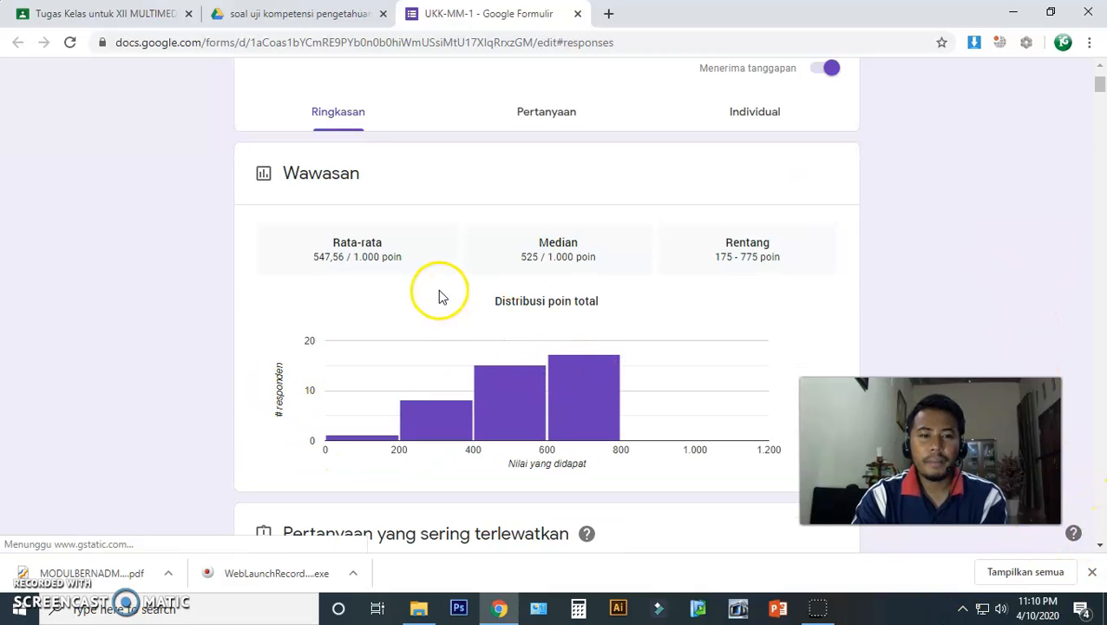
{"action": "scroll", "coordinate": [440, 296], "scroll_direction": "down", "scroll_amount": 3}
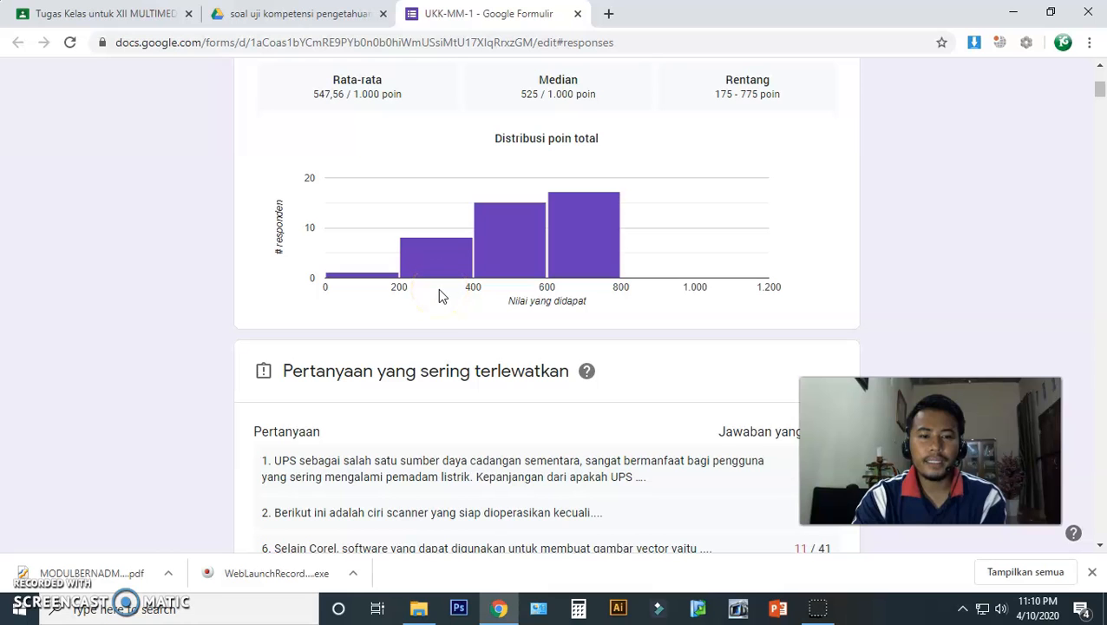
{"action": "scroll", "coordinate": [439, 296], "scroll_direction": "up", "scroll_amount": 6}
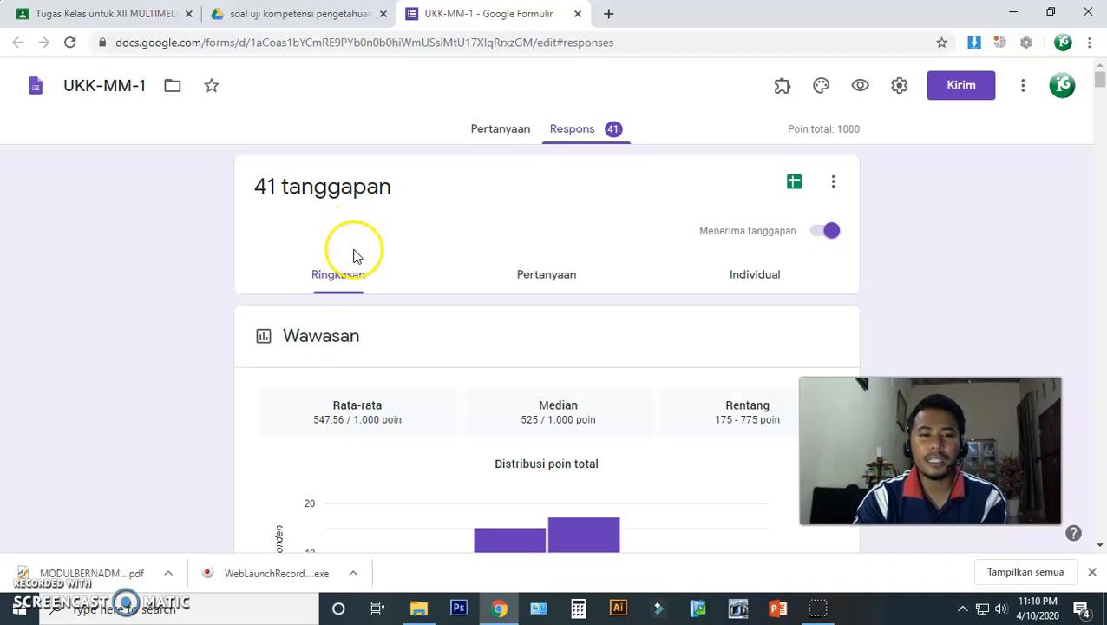
{"action": "scroll", "coordinate": [383, 262], "scroll_direction": "down", "scroll_amount": 4}
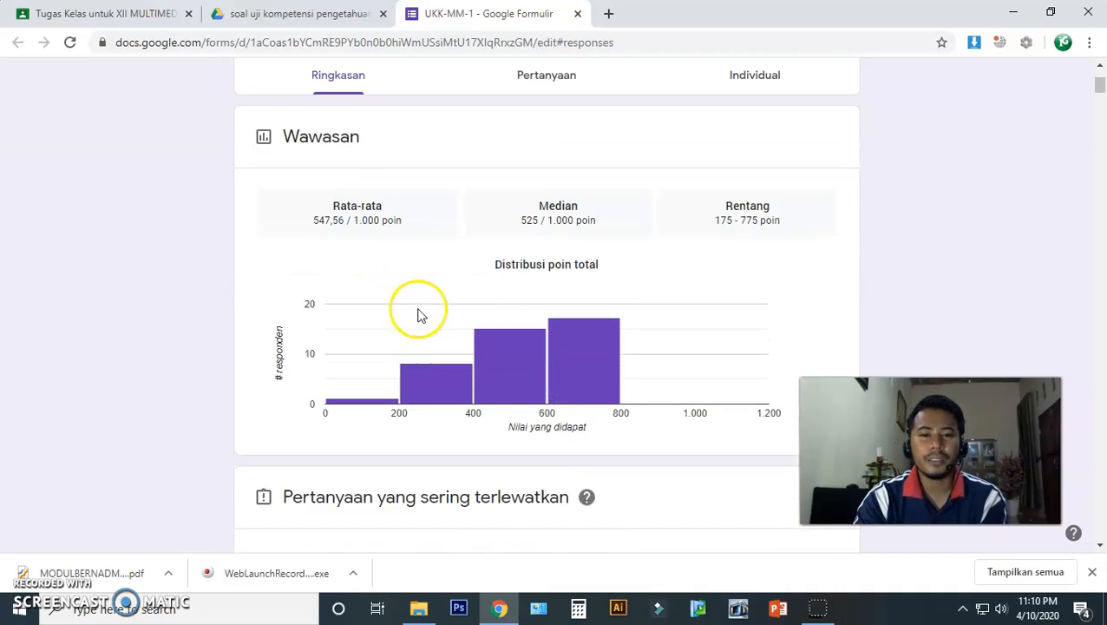
Examine the list of frequently missed questions and how many correct answers each one received
{"action": "scroll", "coordinate": [410, 295], "scroll_direction": "down", "scroll_amount": 3}
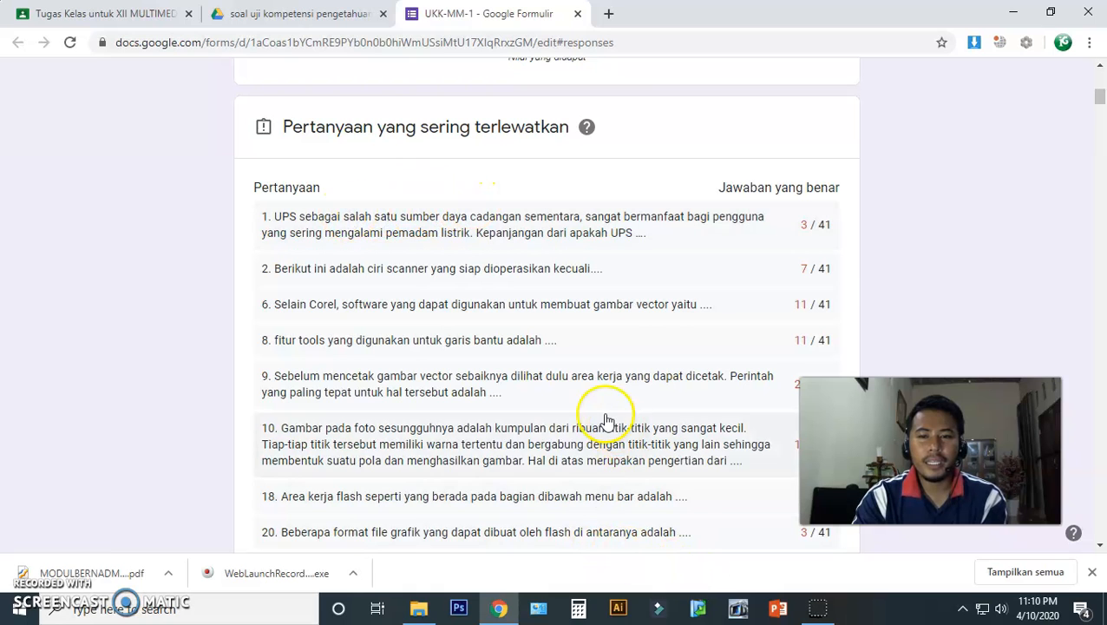
{"action": "scroll", "coordinate": [668, 270], "scroll_direction": "down", "scroll_amount": 1}
{"action": "scroll", "coordinate": [671, 269], "scroll_direction": "down", "scroll_amount": 1}
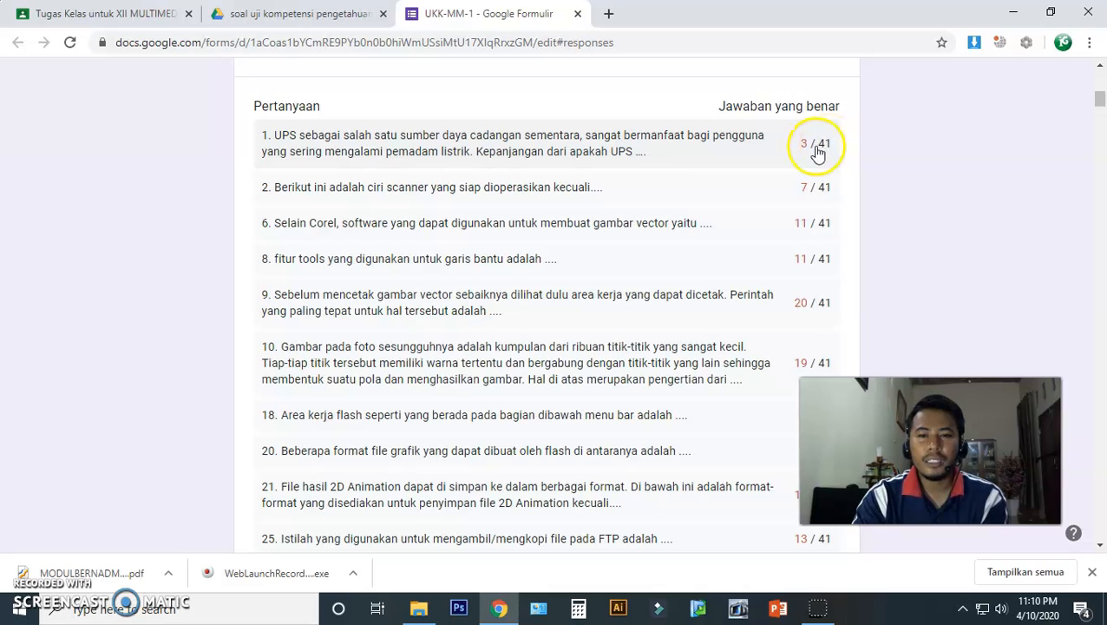
{"action": "scroll", "coordinate": [819, 193], "scroll_direction": "down", "scroll_amount": 2}
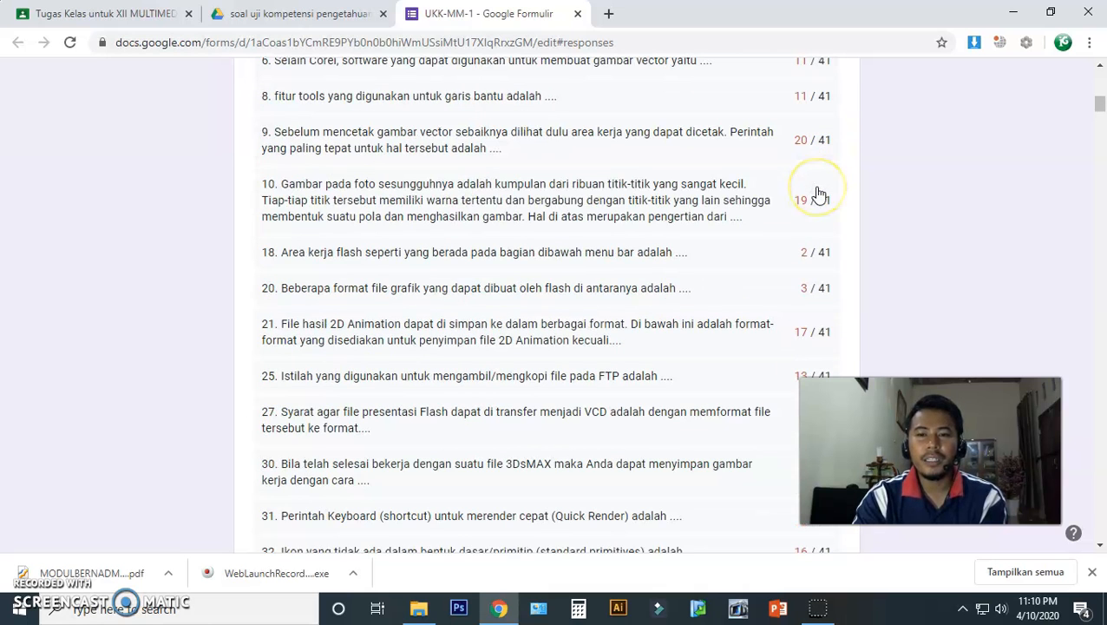
{"action": "scroll", "coordinate": [819, 193], "scroll_direction": "up", "scroll_amount": 2}
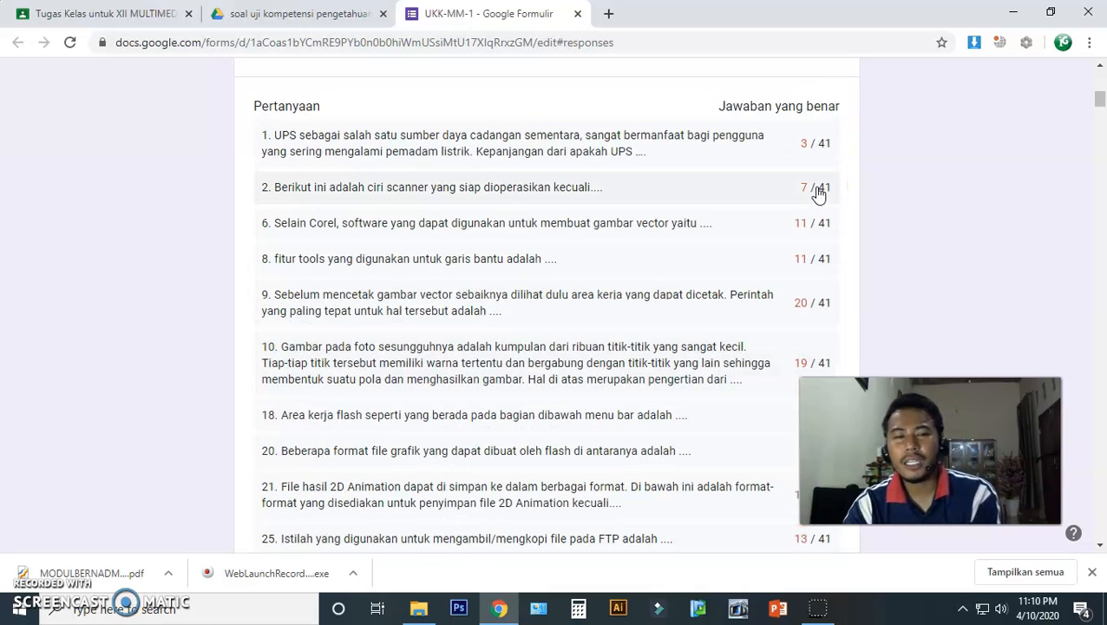
{"action": "scroll", "coordinate": [819, 194], "scroll_direction": "down", "scroll_amount": 3}
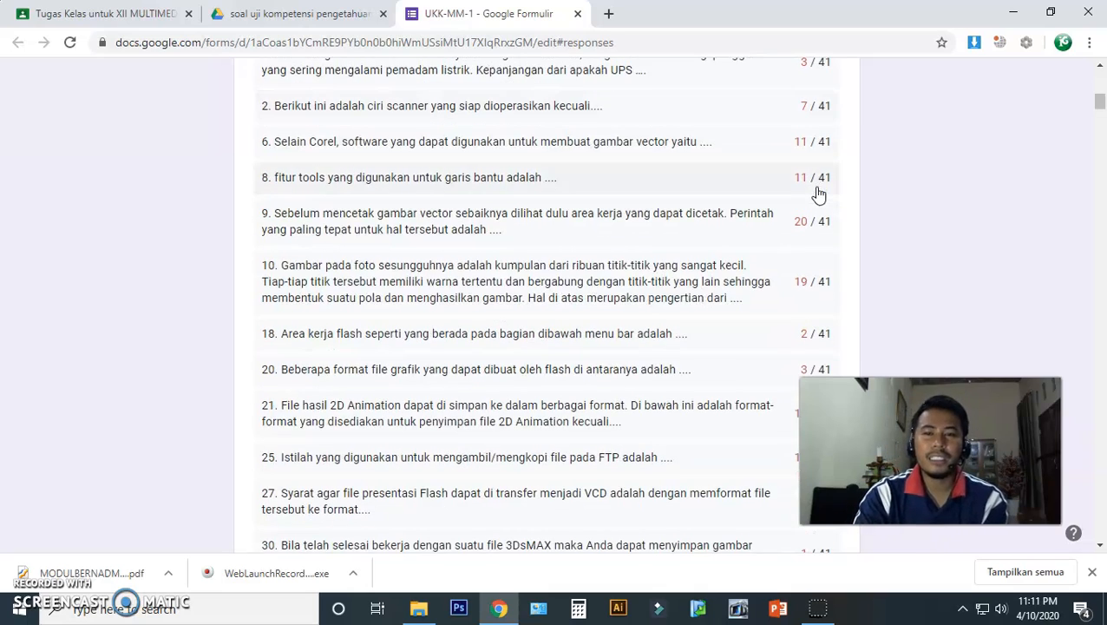
{"action": "scroll", "coordinate": [819, 193], "scroll_direction": "down", "scroll_amount": 4}
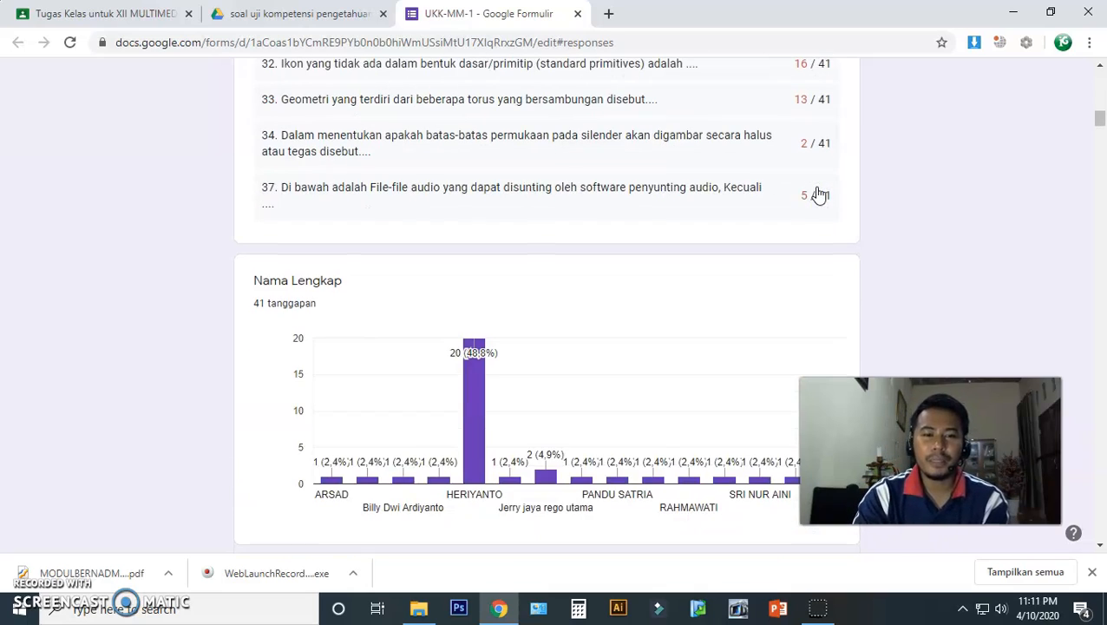
{"action": "scroll", "coordinate": [669, 223], "scroll_direction": "up", "scroll_amount": 4}
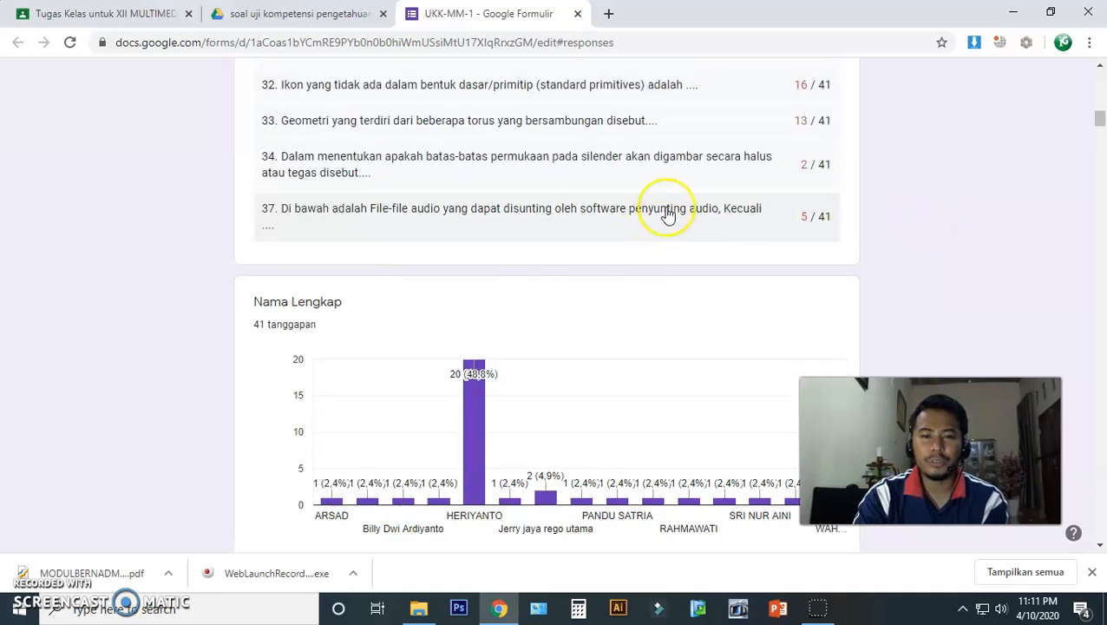
Look through the response summary charts for the student identity fields, the token field and the individual exam questions
{"action": "scroll", "coordinate": [668, 214], "scroll_direction": "down", "scroll_amount": 2}
{"action": "scroll", "coordinate": [667, 214], "scroll_direction": "up", "scroll_amount": 2}
{"action": "scroll", "coordinate": [668, 214], "scroll_direction": "down", "scroll_amount": 2}
{"action": "scroll", "coordinate": [667, 214], "scroll_direction": "down", "scroll_amount": 6}
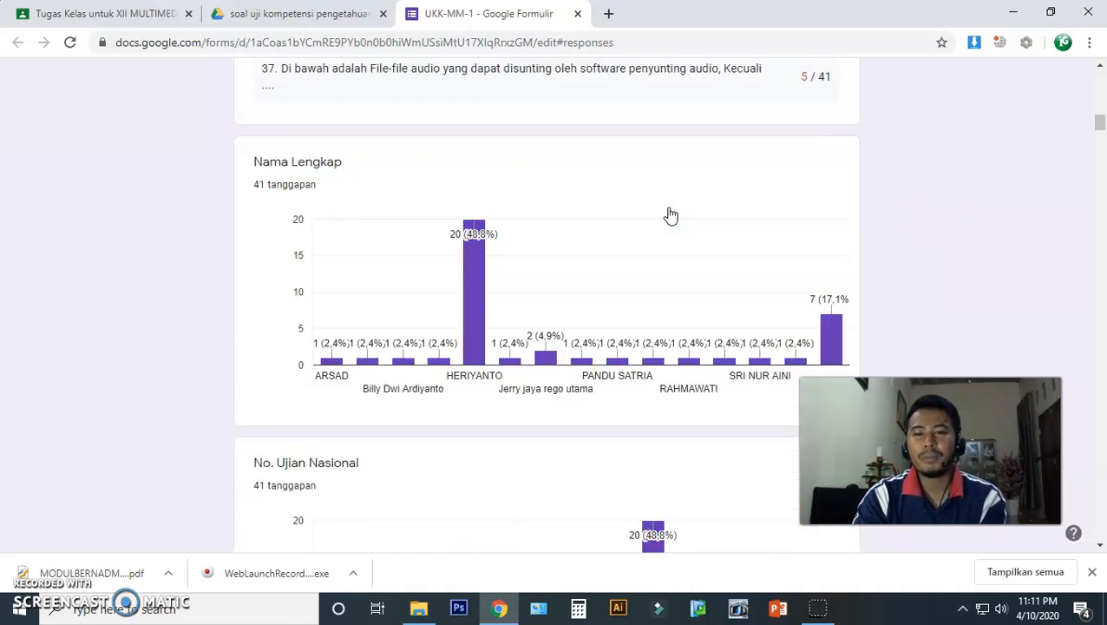
{"action": "scroll", "coordinate": [699, 183], "scroll_direction": "down", "scroll_amount": 3}
{"action": "scroll", "coordinate": [705, 232], "scroll_direction": "down", "scroll_amount": 10}
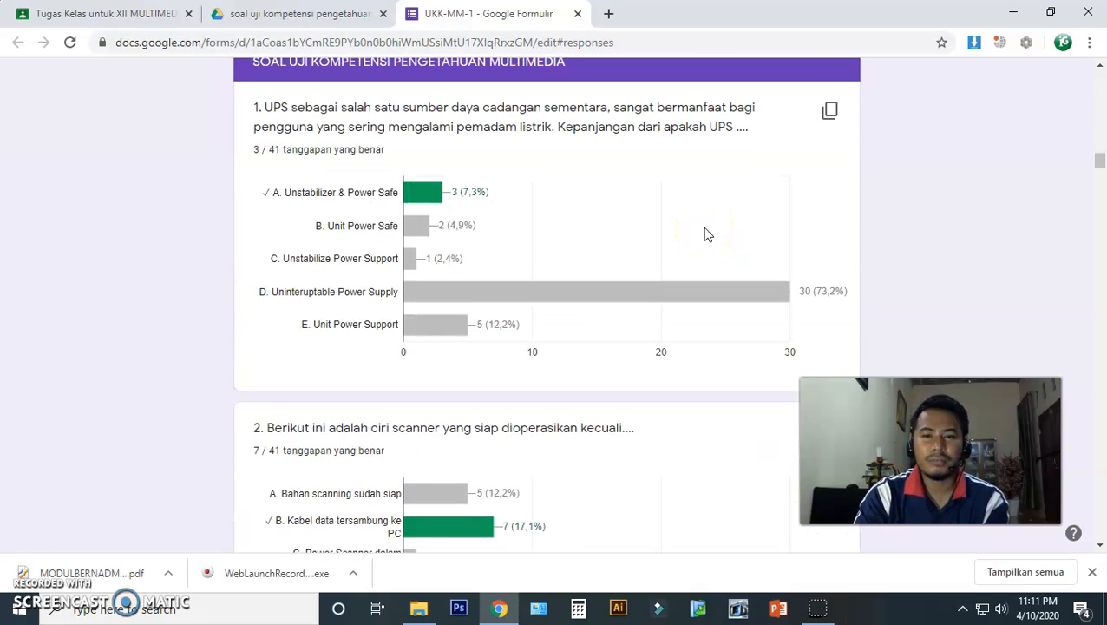
{"action": "scroll", "coordinate": [706, 234], "scroll_direction": "down", "scroll_amount": 12}
{"action": "scroll", "coordinate": [706, 234], "scroll_direction": "up", "scroll_amount": 6}
{"action": "scroll", "coordinate": [706, 234], "scroll_direction": "up", "scroll_amount": 20}
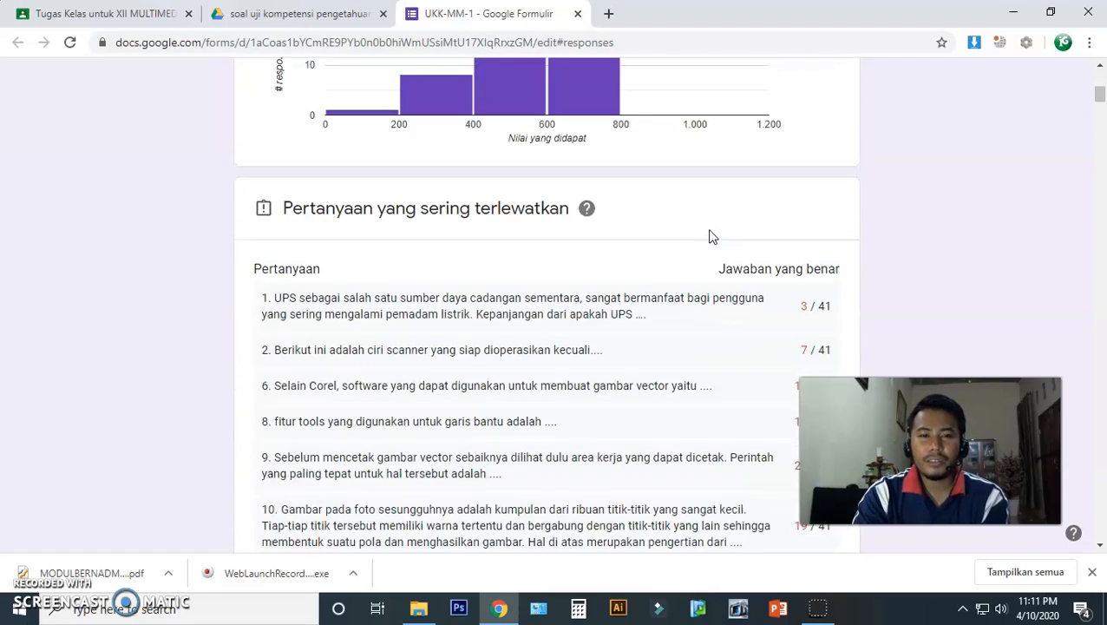
{"action": "scroll", "coordinate": [712, 236], "scroll_direction": "up", "scroll_amount": 3}
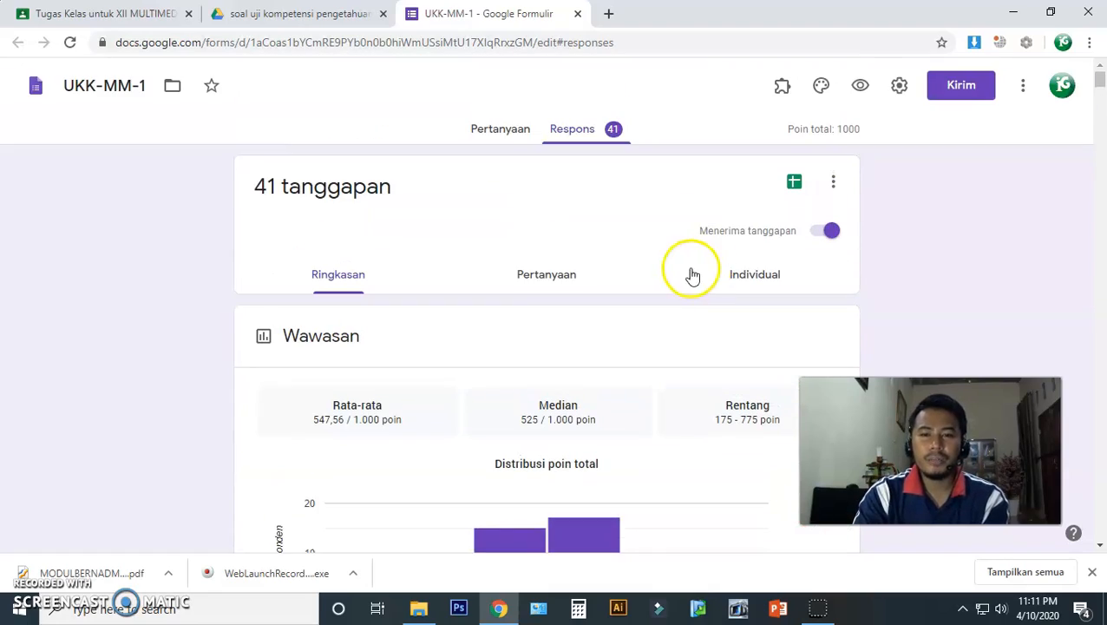
{"action": "scroll", "coordinate": [608, 274], "scroll_direction": "down", "scroll_amount": 5}
{"action": "scroll", "coordinate": [562, 275], "scroll_direction": "down", "scroll_amount": 15}
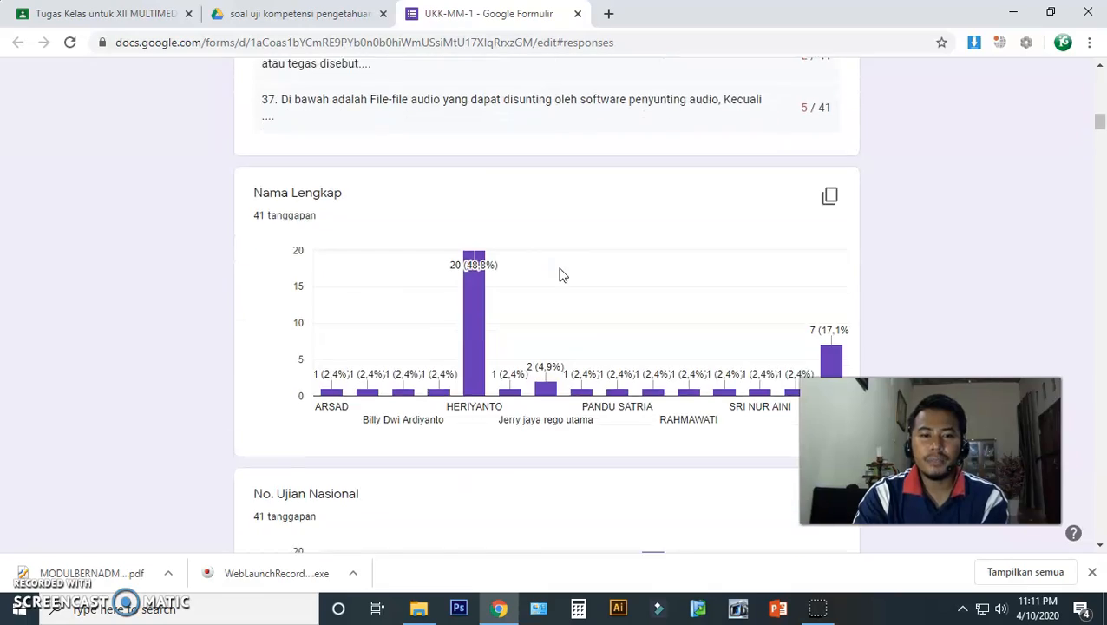
{"action": "scroll", "coordinate": [563, 275], "scroll_direction": "down", "scroll_amount": 6}
{"action": "scroll", "coordinate": [564, 274], "scroll_direction": "up", "scroll_amount": 8}
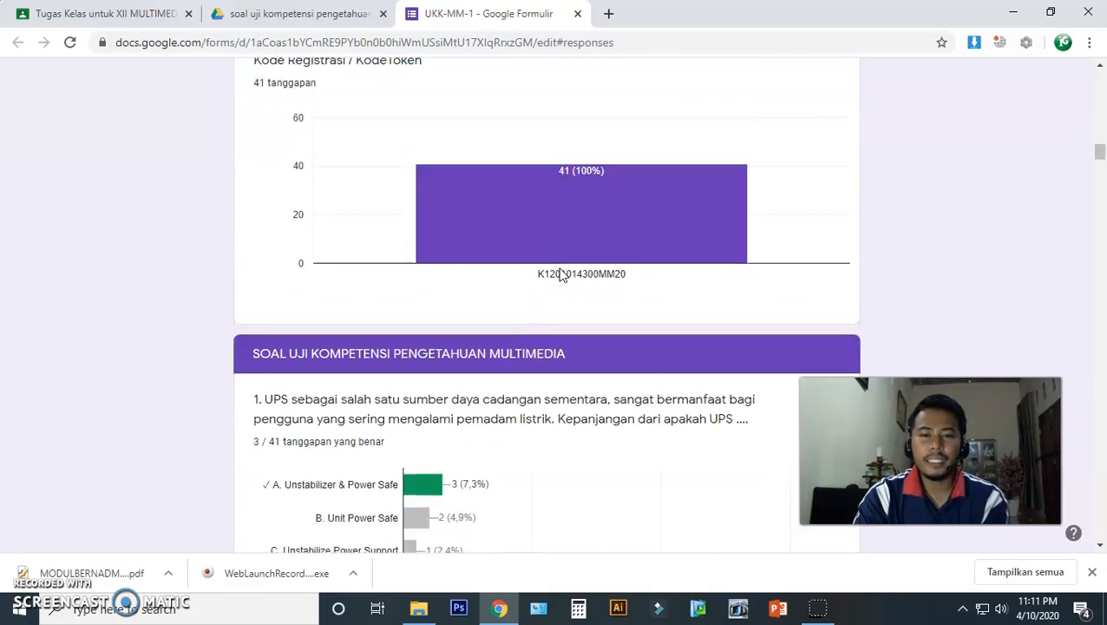
{"action": "left_click", "coordinate": [573, 277]}
{"action": "scroll", "coordinate": [573, 278], "scroll_direction": "up", "scroll_amount": 10}
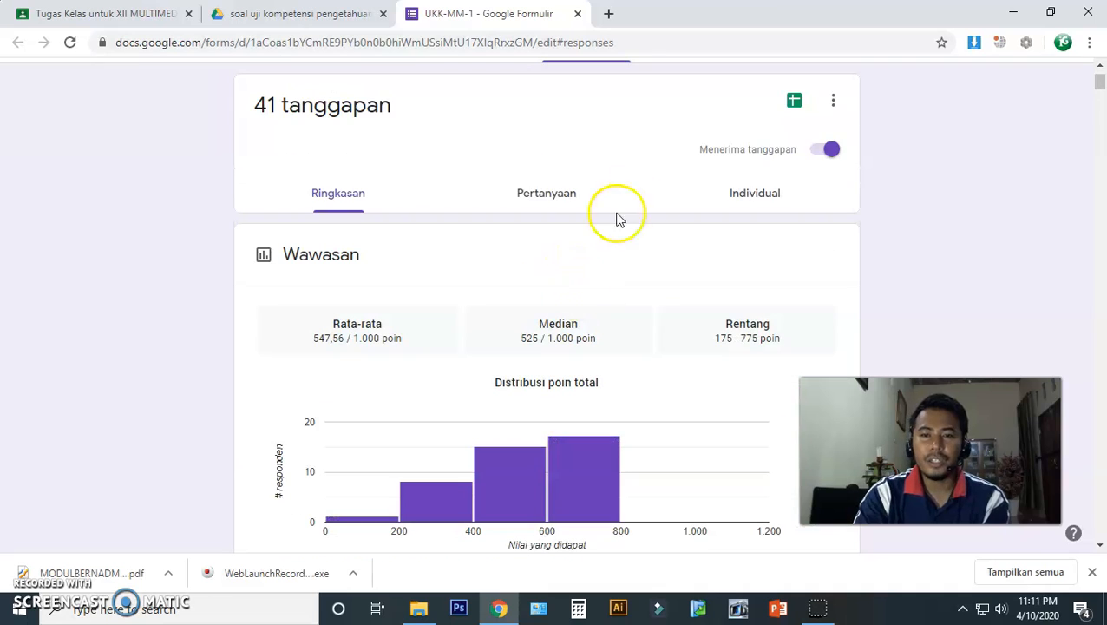
Show the individual responses and review the first student's identity fields and graded answers
{"action": "left_click", "coordinate": [751, 197]}
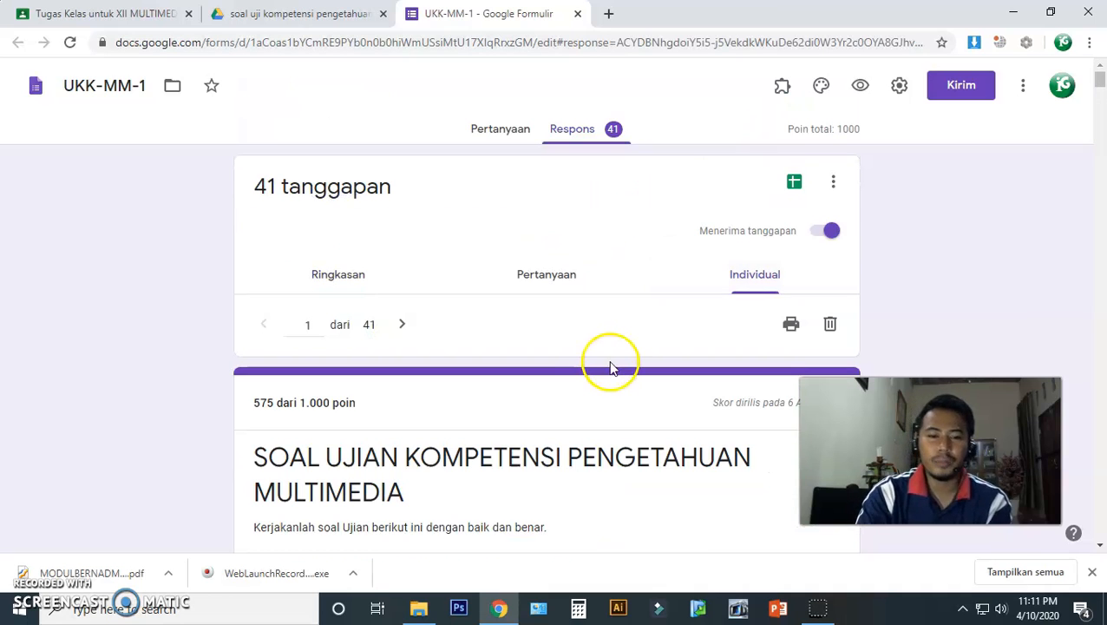
{"action": "scroll", "coordinate": [542, 351], "scroll_direction": "down", "scroll_amount": 10}
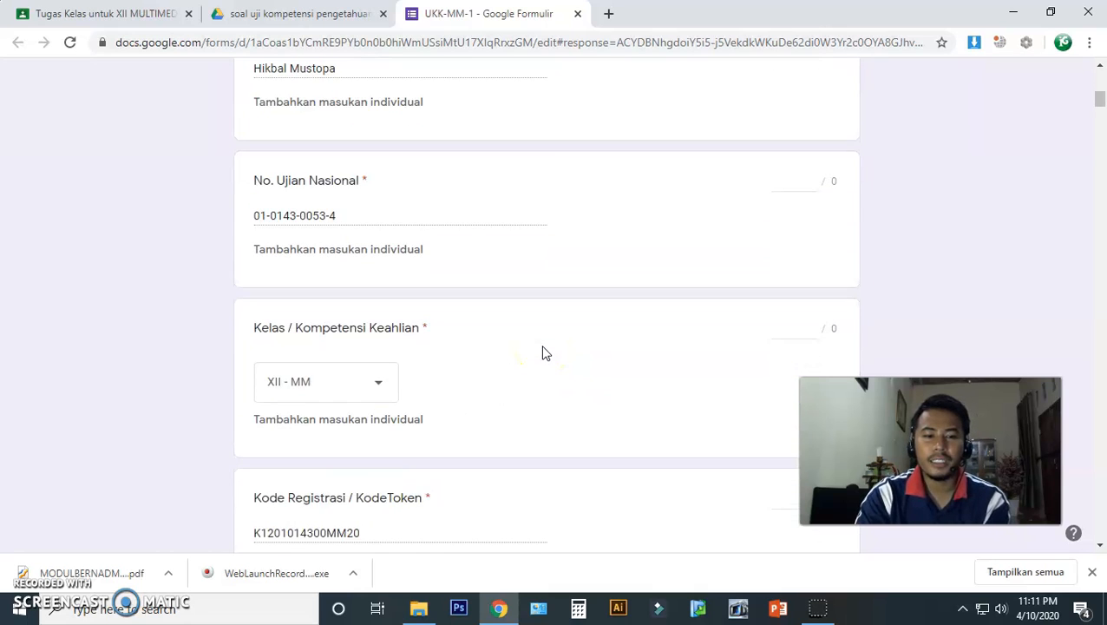
{"action": "scroll", "coordinate": [542, 351], "scroll_direction": "up", "scroll_amount": 4}
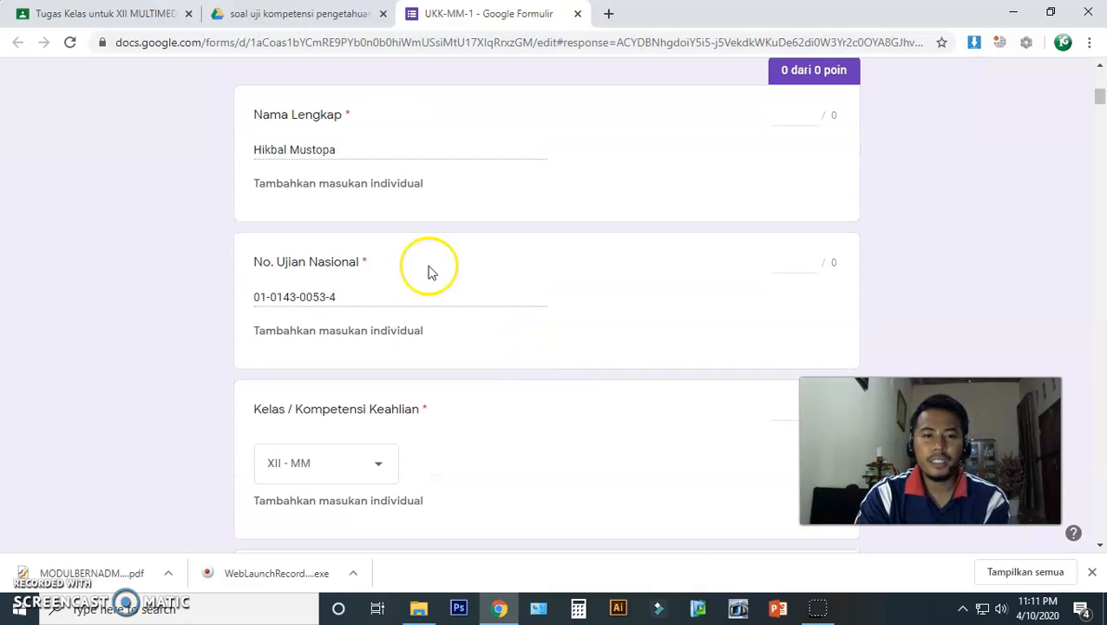
{"action": "scroll", "coordinate": [332, 180], "scroll_direction": "down", "scroll_amount": 10}
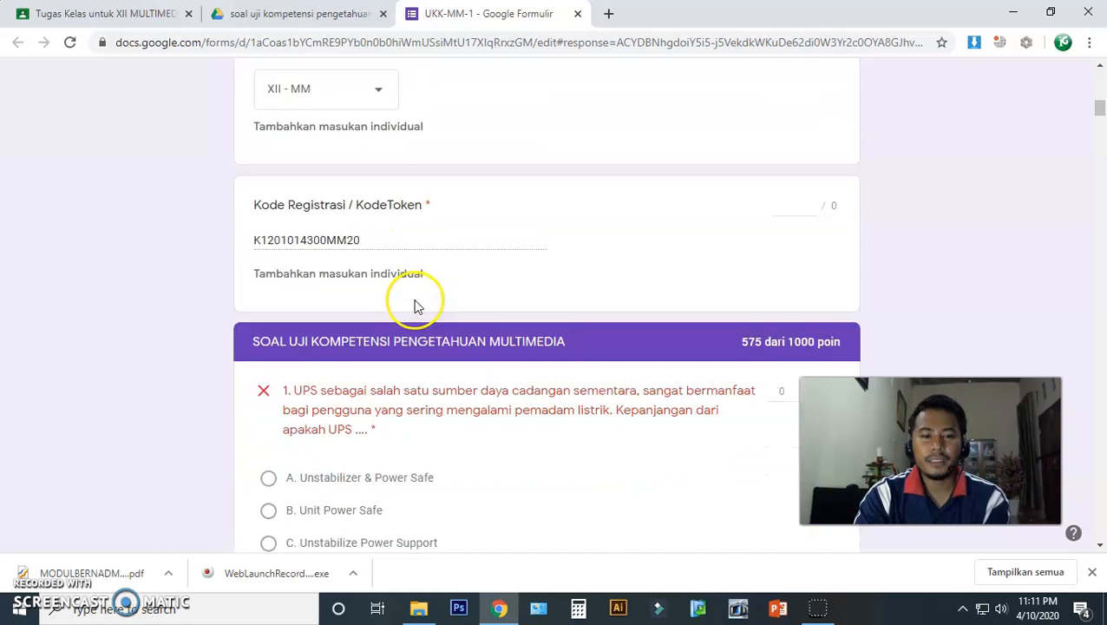
Look through the first student's identity fields and graded answers to the exam questions
{"action": "scroll", "coordinate": [425, 313], "scroll_direction": "up", "scroll_amount": 10}
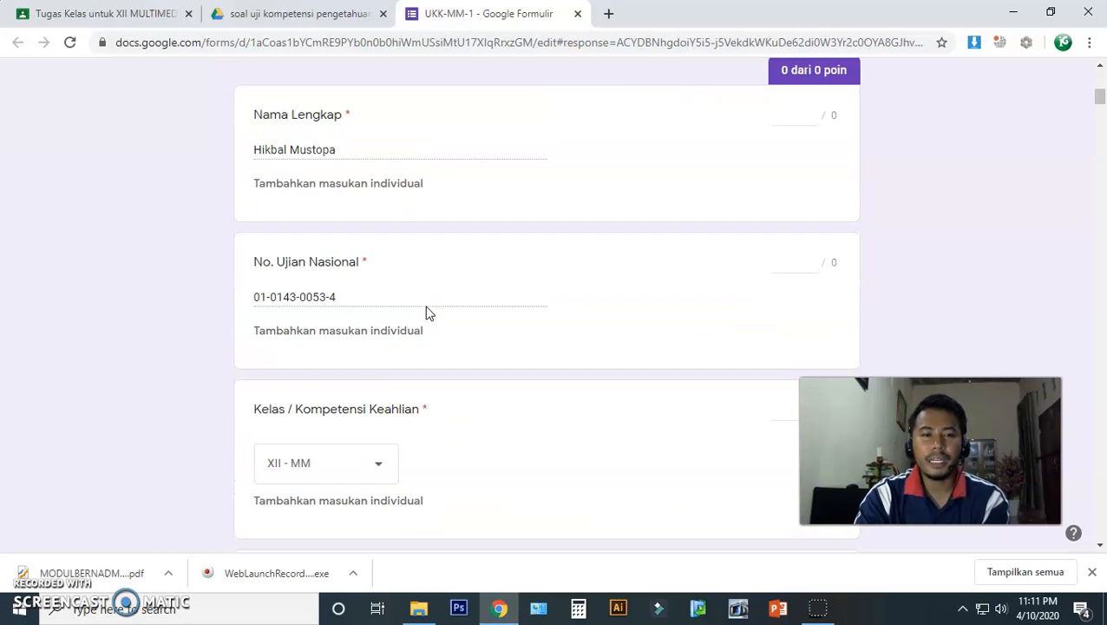
{"action": "scroll", "coordinate": [426, 312], "scroll_direction": "down", "scroll_amount": 6}
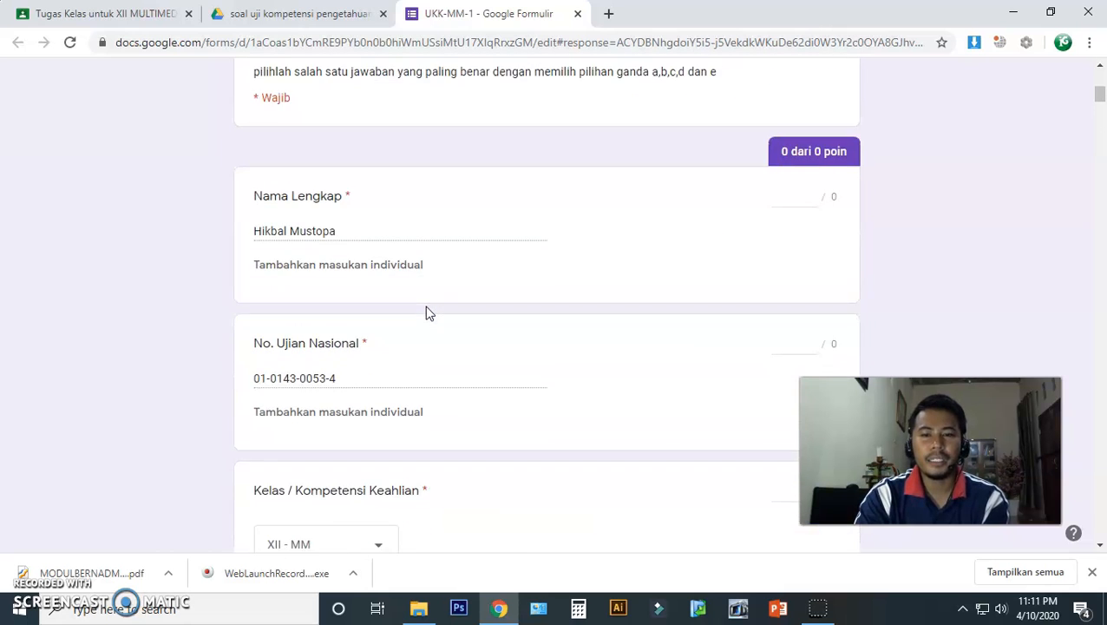
{"action": "scroll", "coordinate": [425, 313], "scroll_direction": "down", "scroll_amount": 20}
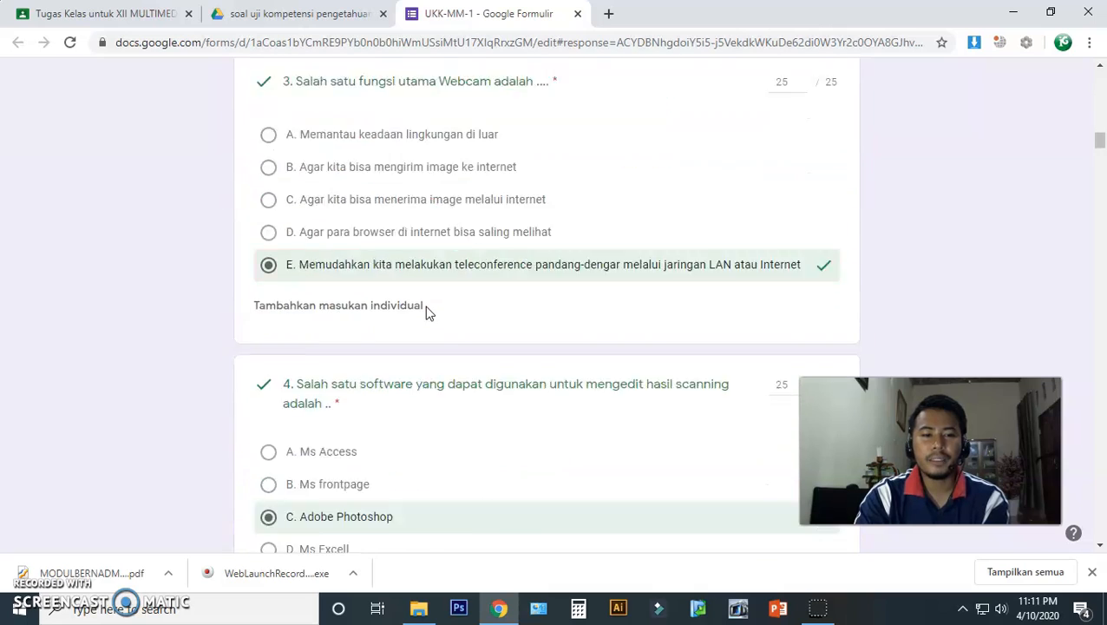
{"action": "scroll", "coordinate": [425, 312], "scroll_direction": "down", "scroll_amount": 20}
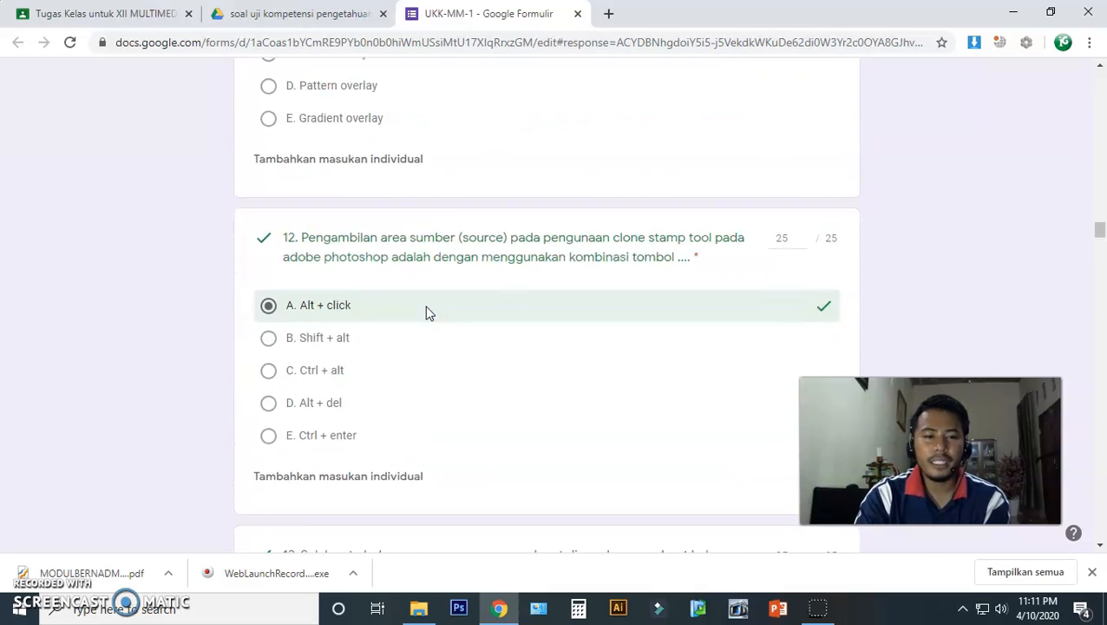
{"action": "scroll", "coordinate": [428, 313], "scroll_direction": "down", "scroll_amount": 20}
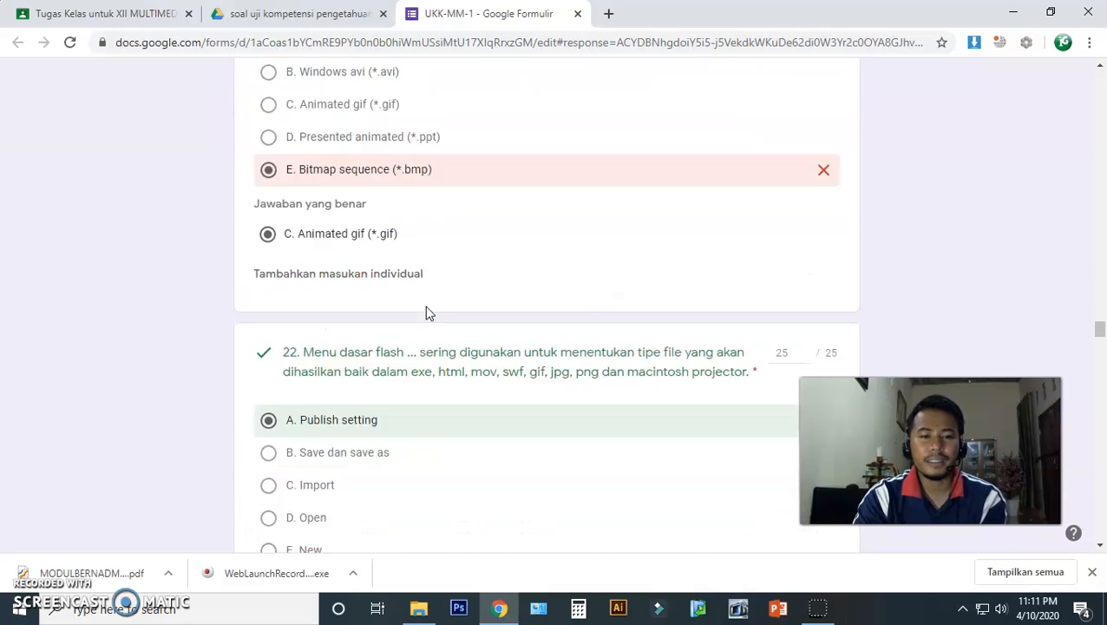
{"action": "scroll", "coordinate": [428, 312], "scroll_direction": "down", "scroll_amount": 20}
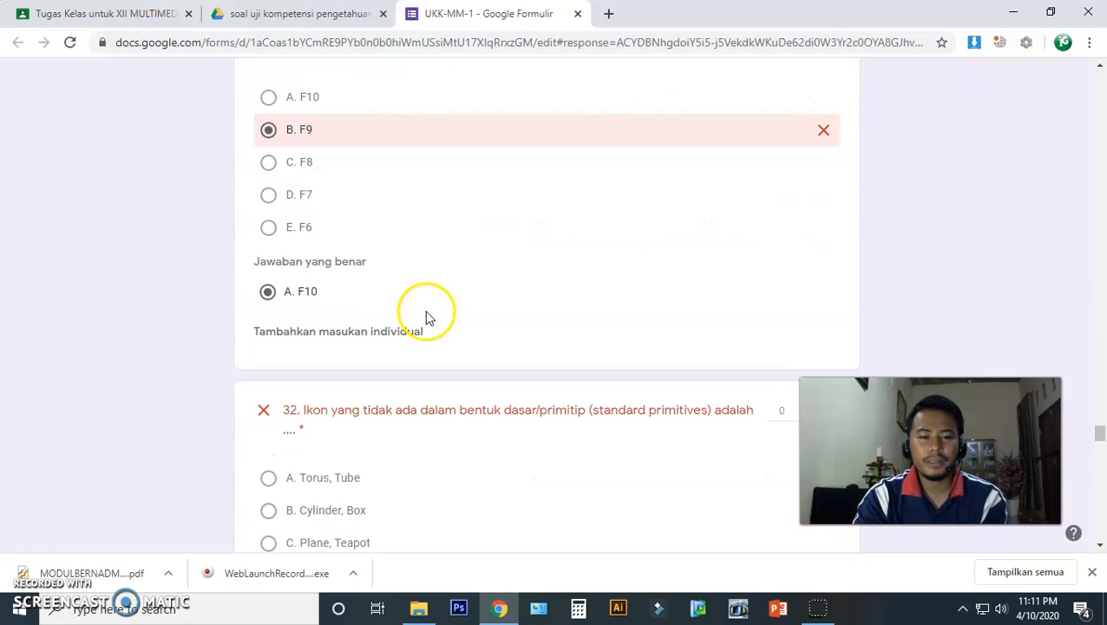
Download all responses of the UKK-MM-1 form as a CSV file
{"action": "left_click_drag", "start_coordinate": [1101, 433], "coordinate": [1100, 62]}
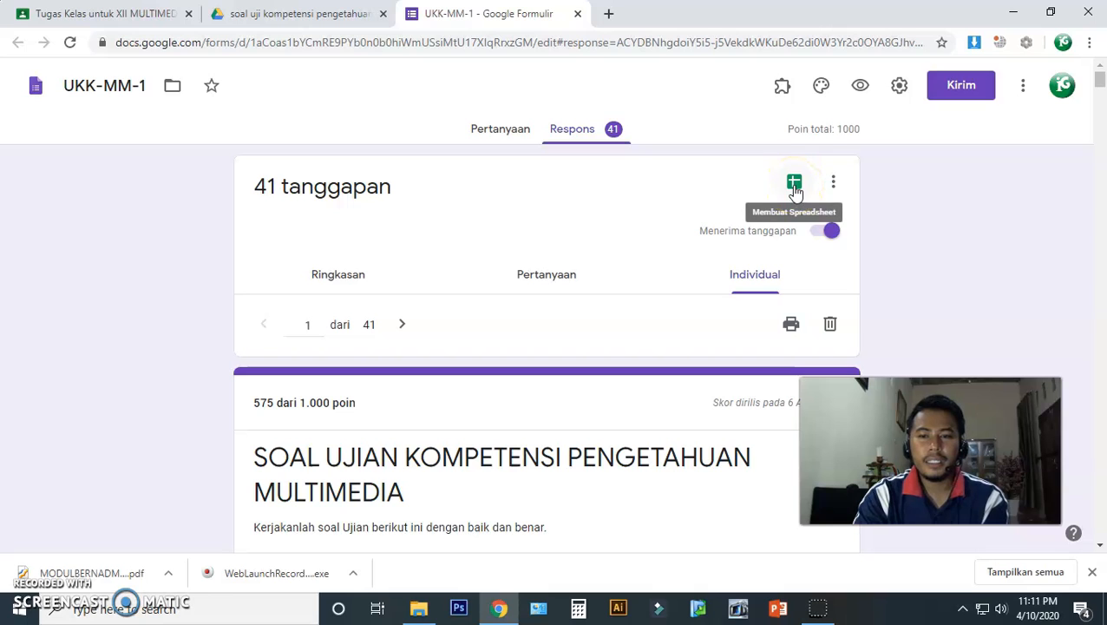
{"action": "left_click", "coordinate": [833, 183]}
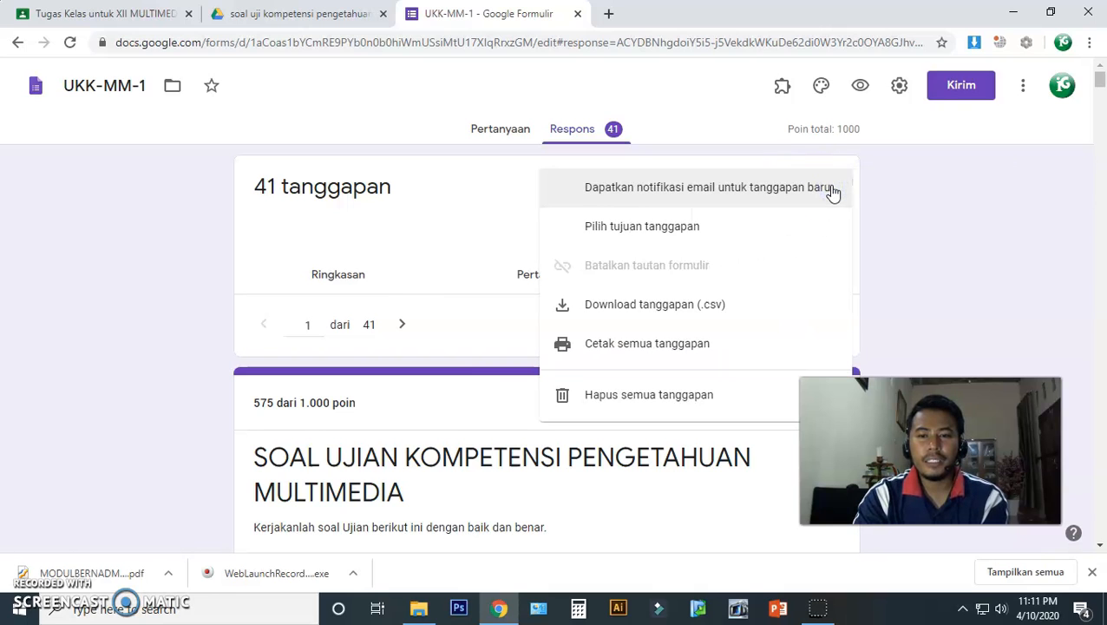
{"action": "left_click", "coordinate": [668, 304]}
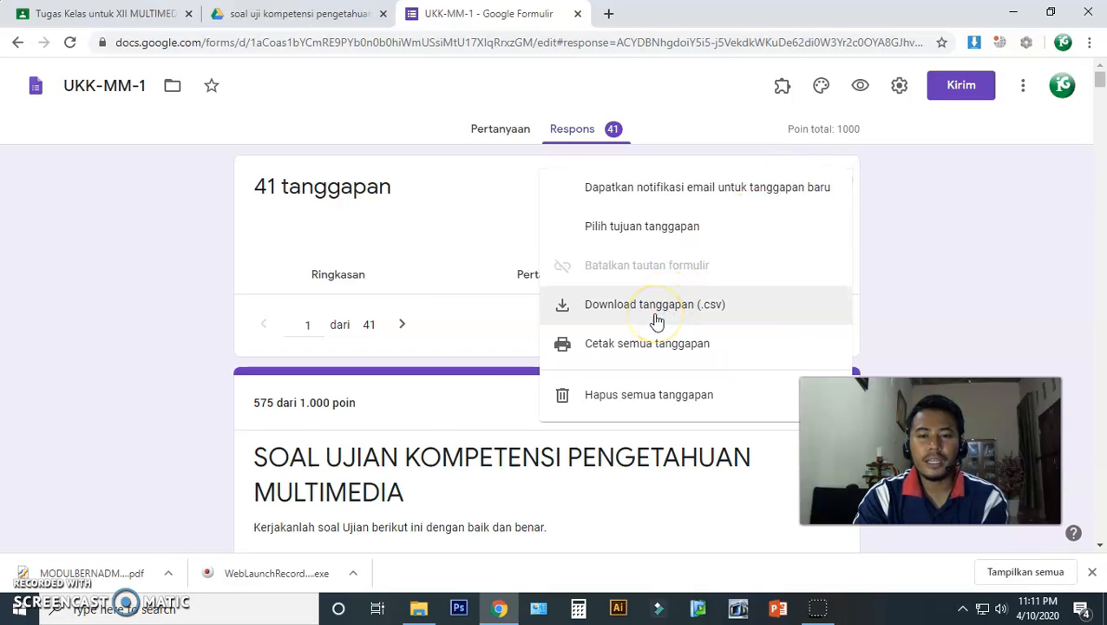
{"action": "left_click", "coordinate": [657, 319]}
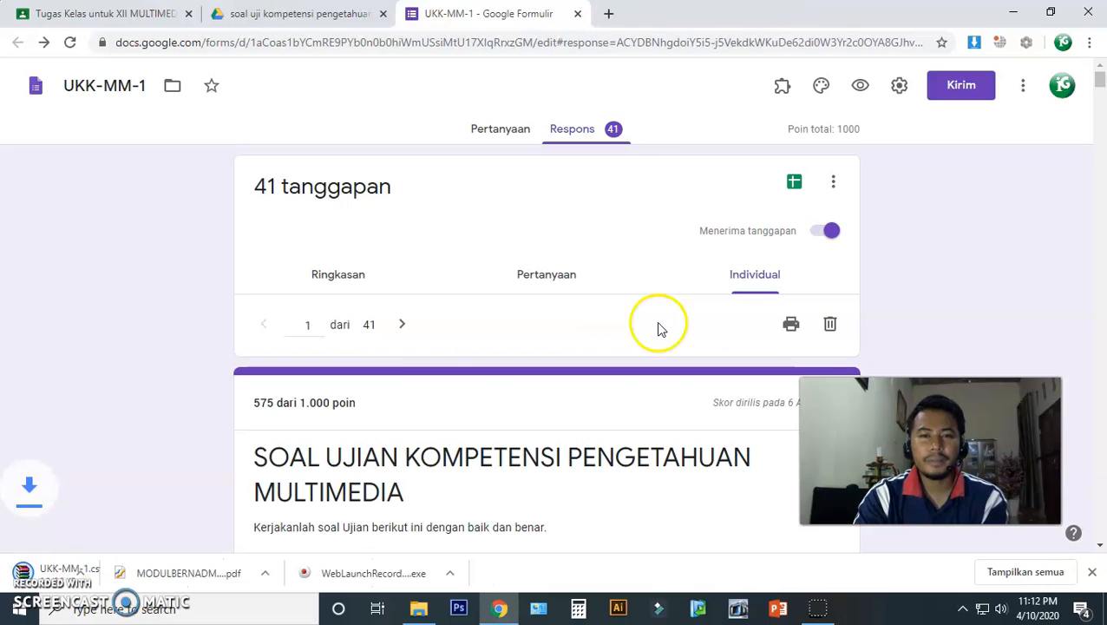
Open UKK-MM-1.csv from the downloaded zip archive in Excel and dismiss the Office activation wizard
{"action": "left_click", "coordinate": [66, 572]}
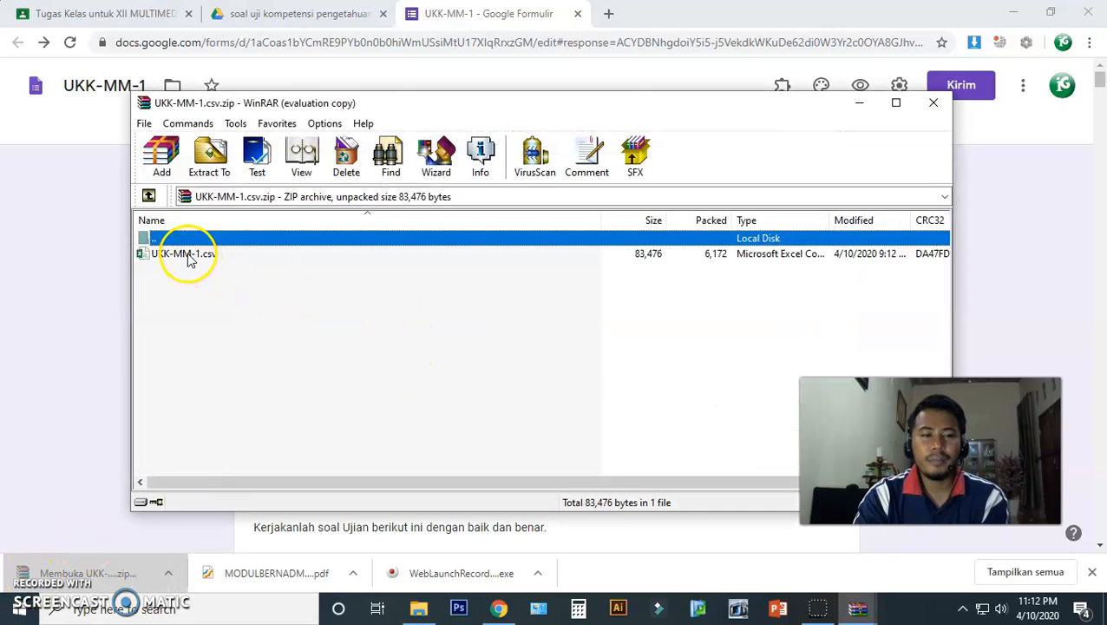
{"action": "left_click", "coordinate": [631, 317]}
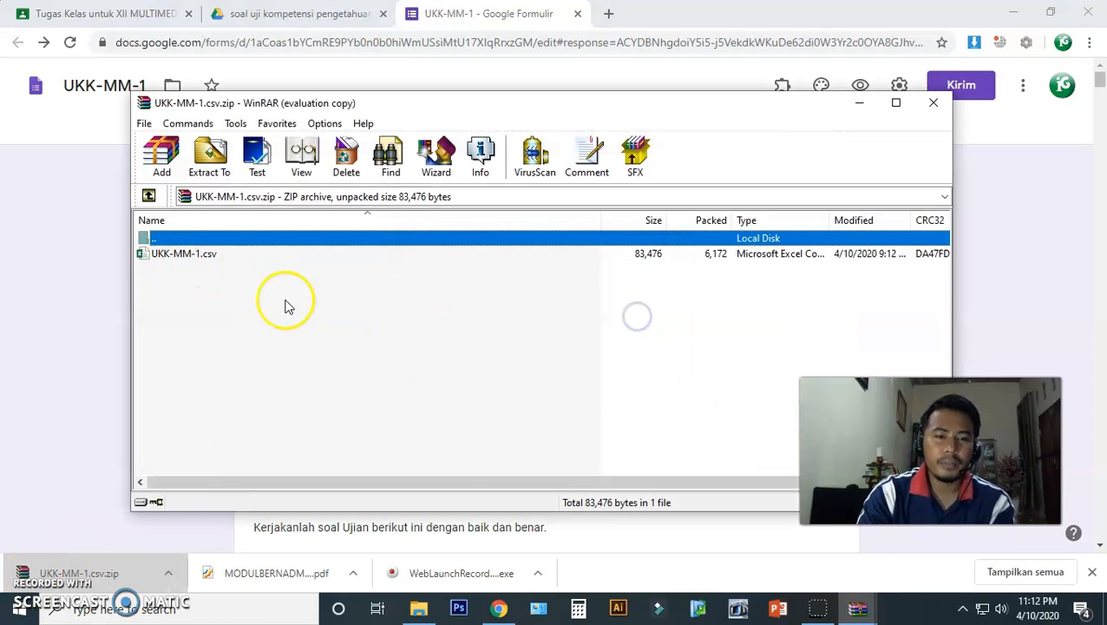
{"action": "double_click", "coordinate": [174, 256]}
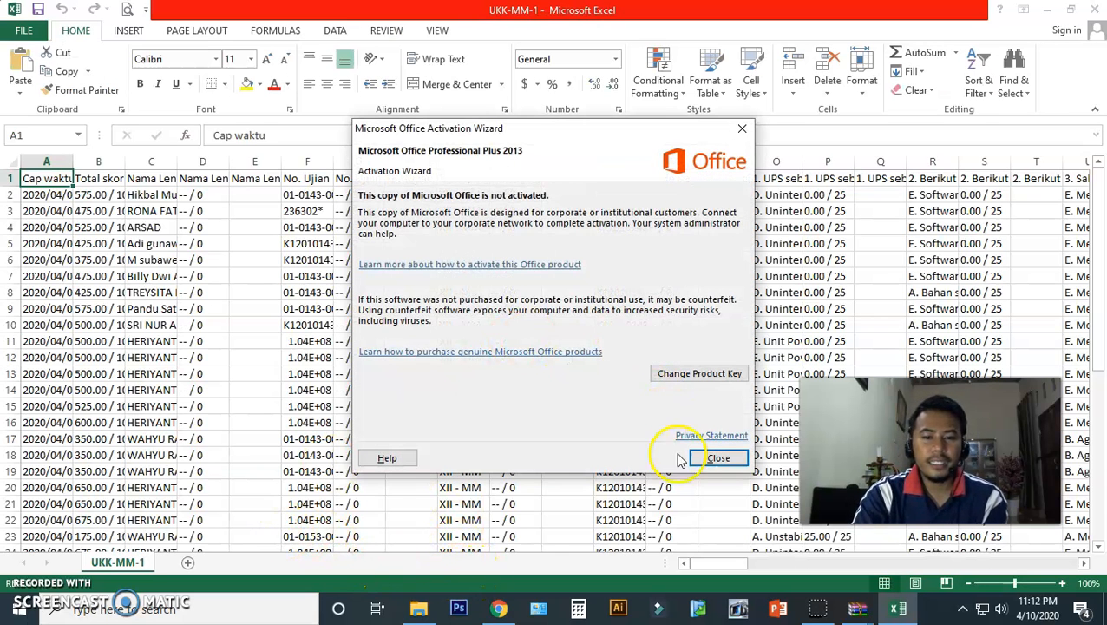
{"action": "left_click", "coordinate": [715, 458]}
Widen the Cap waktu and Total skor columns so their full contents are readable
{"action": "left_click_drag", "start_coordinate": [71, 168], "coordinate": [179, 179]}
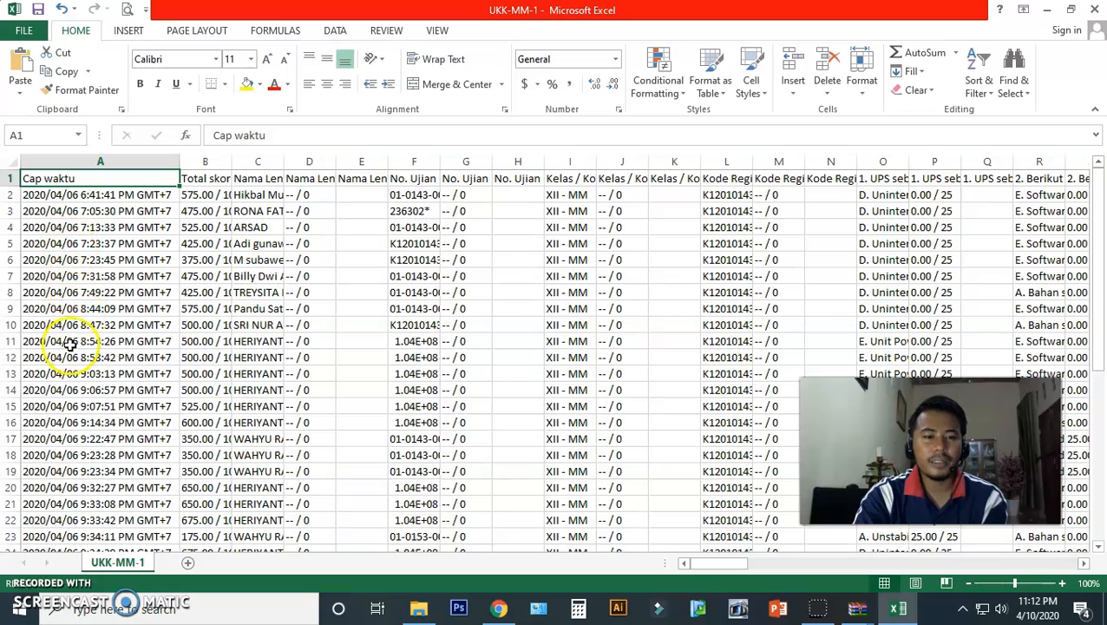
{"action": "left_click", "coordinate": [103, 307]}
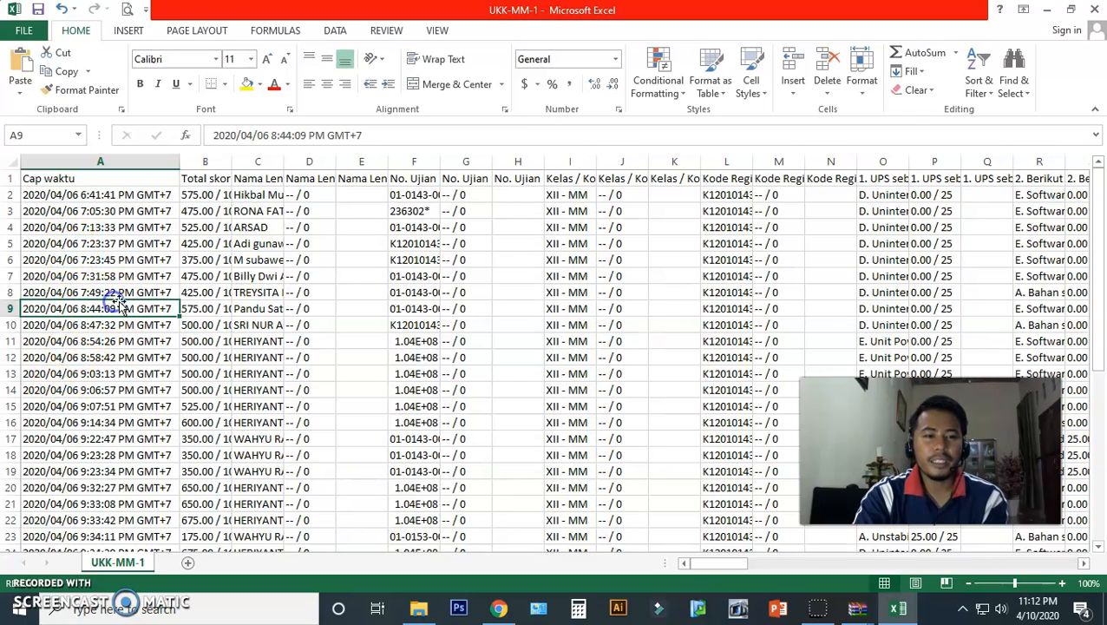
{"action": "left_click_drag", "start_coordinate": [231, 162], "coordinate": [347, 165]}
Examine the students' total scores in the first rows of the Total skor column
{"action": "left_click", "coordinate": [236, 212]}
{"action": "left_click", "coordinate": [243, 195]}
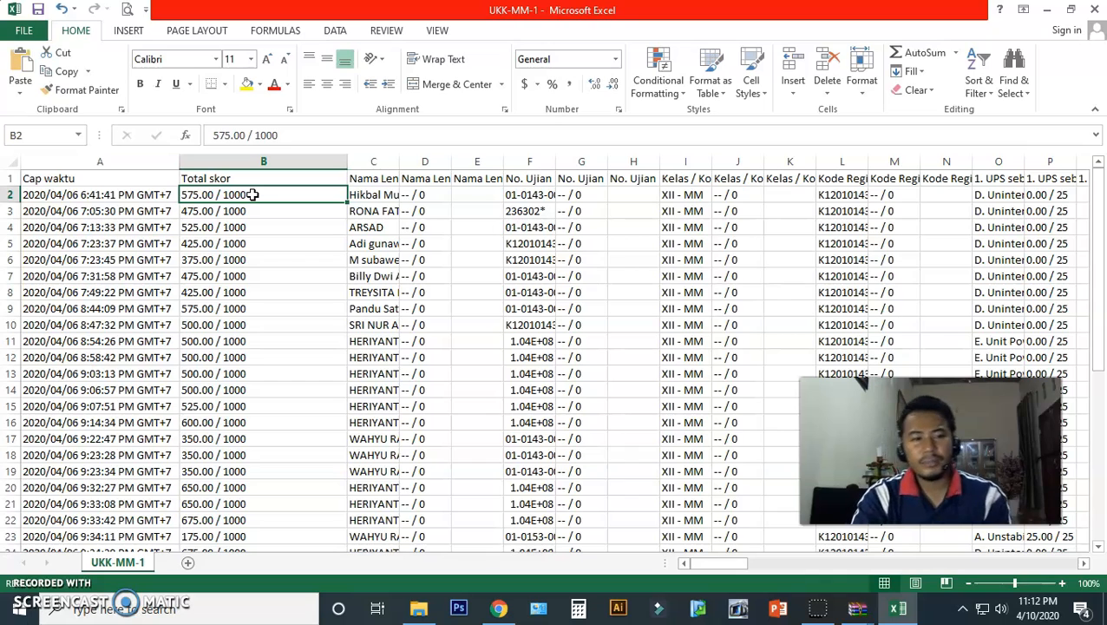
{"action": "left_click", "coordinate": [268, 210]}
{"action": "left_click", "coordinate": [269, 196]}
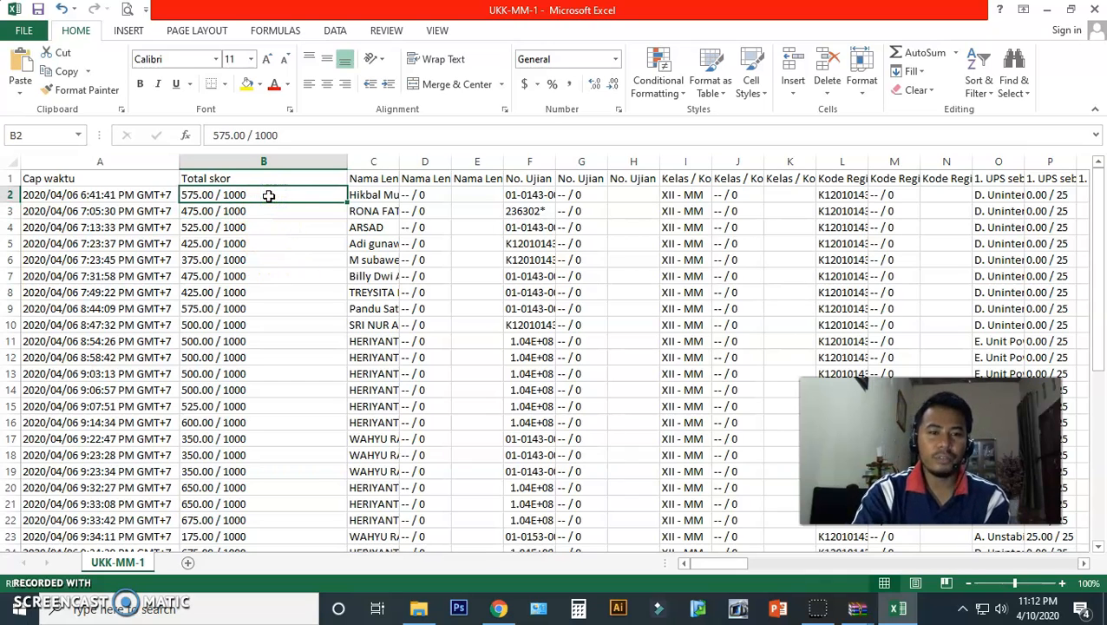
{"action": "left_click", "coordinate": [269, 209]}
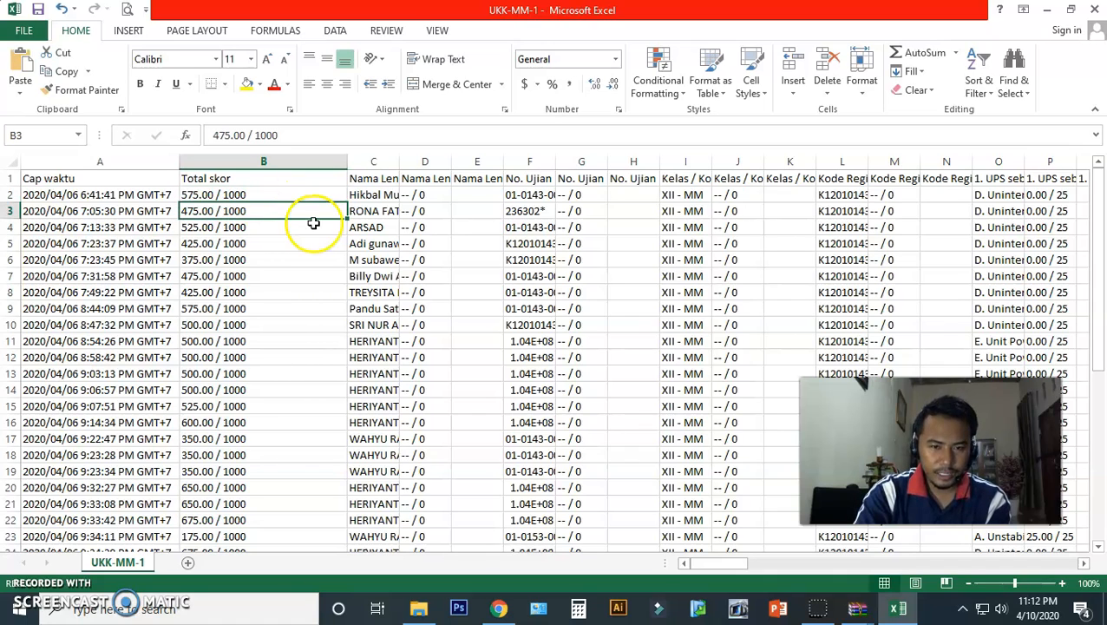
{"action": "left_click", "coordinate": [267, 224]}
{"action": "left_click", "coordinate": [244, 193]}
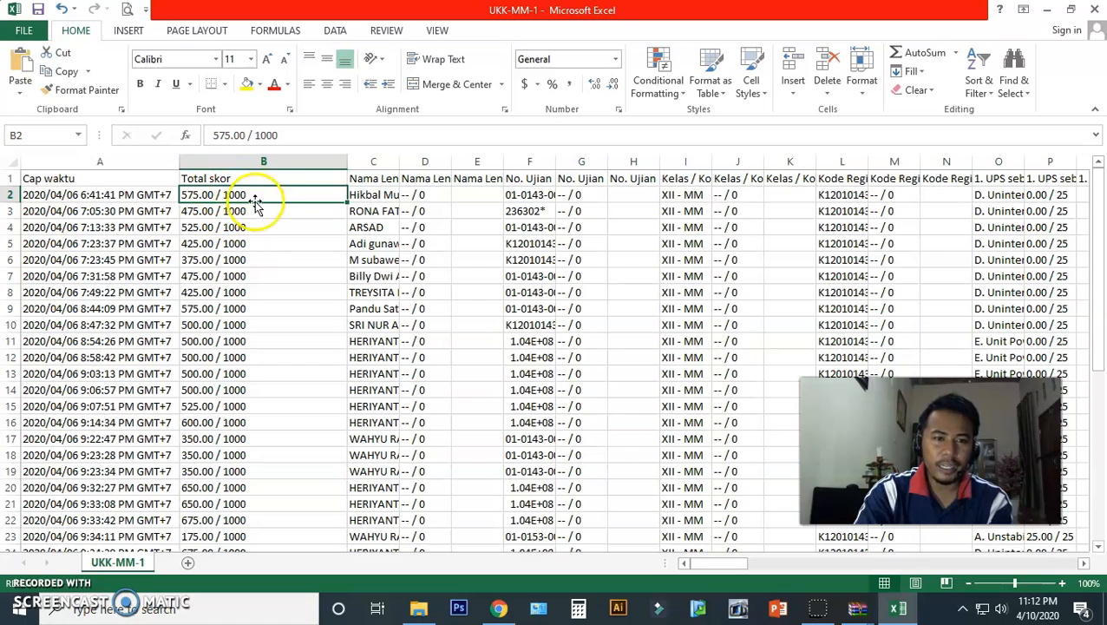
{"action": "left_click", "coordinate": [190, 213]}
{"action": "left_click", "coordinate": [196, 228]}
{"action": "left_click", "coordinate": [211, 259]}
Widen the Nama Lengkap column and check the repeated submissions under one student name in rows 11 to 16
{"action": "left_click_drag", "start_coordinate": [399, 161], "coordinate": [512, 162]}
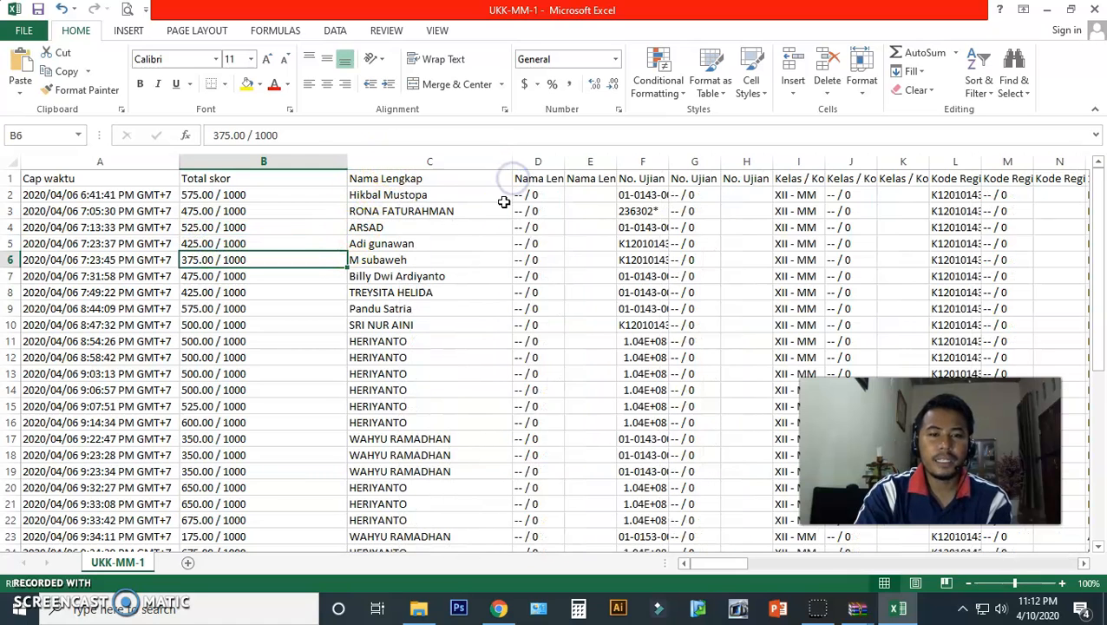
{"action": "left_click", "coordinate": [466, 243]}
{"action": "left_click", "coordinate": [427, 210]}
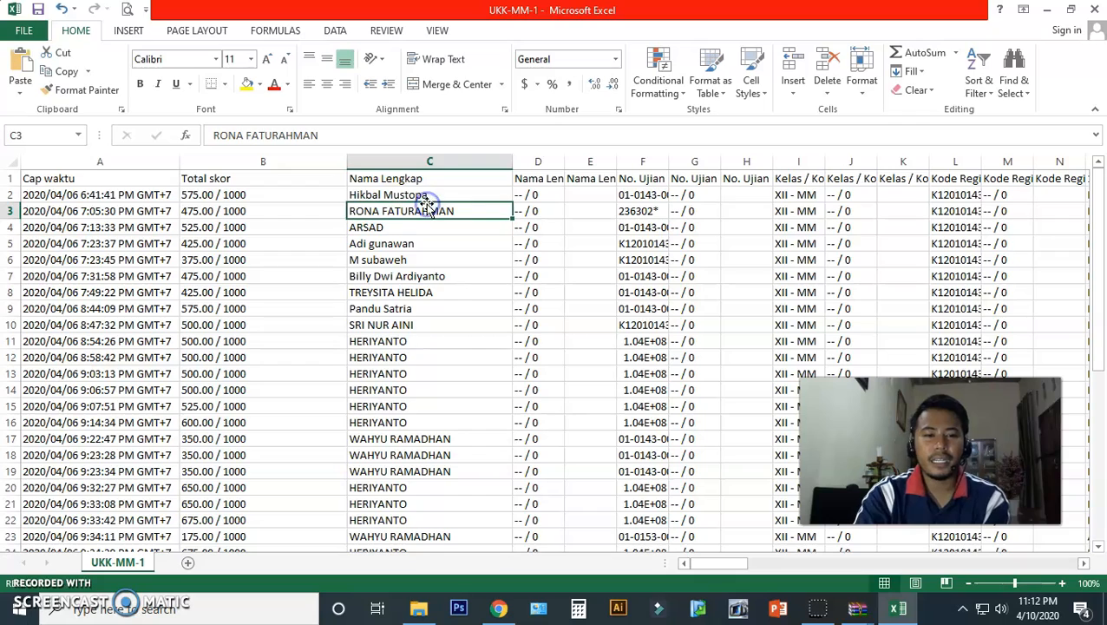
{"action": "left_click", "coordinate": [414, 341]}
{"action": "left_click", "coordinate": [409, 358]}
{"action": "left_click", "coordinate": [414, 373]}
{"action": "left_click", "coordinate": [414, 390]}
{"action": "left_click", "coordinate": [417, 406]}
{"action": "left_click", "coordinate": [417, 422]}
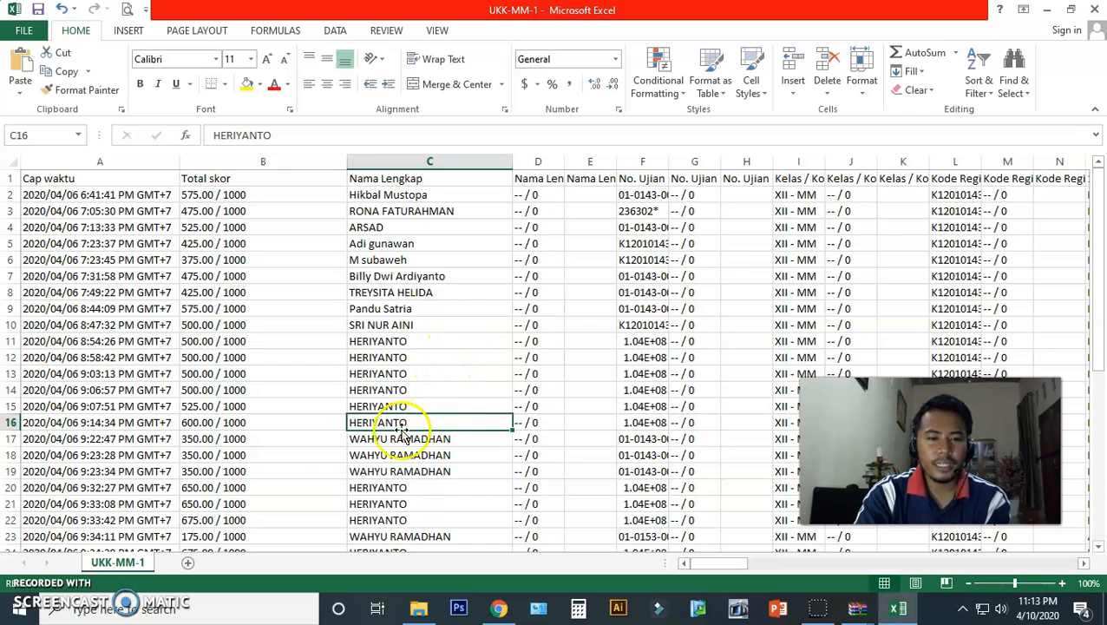
Compare the submission times of the repeated entries and look through the scores of the remaining responses
{"action": "left_click", "coordinate": [87, 411]}
{"action": "left_click", "coordinate": [100, 424]}
{"action": "left_click", "coordinate": [94, 390]}
{"action": "left_click", "coordinate": [99, 374]}
{"action": "left_click", "coordinate": [103, 358]}
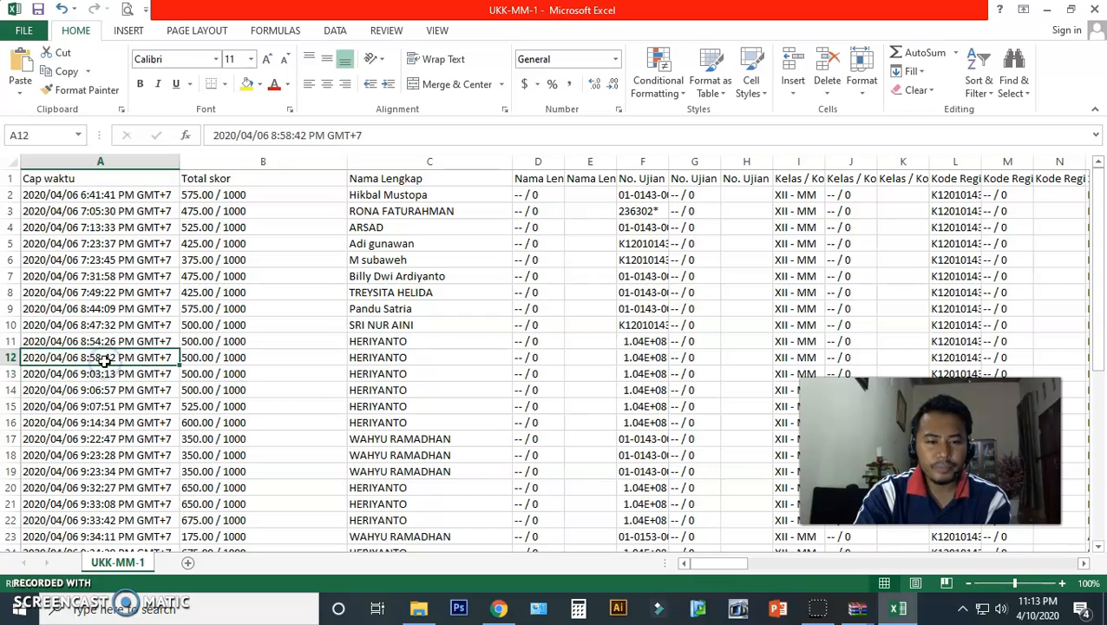
{"action": "left_click", "coordinate": [110, 344]}
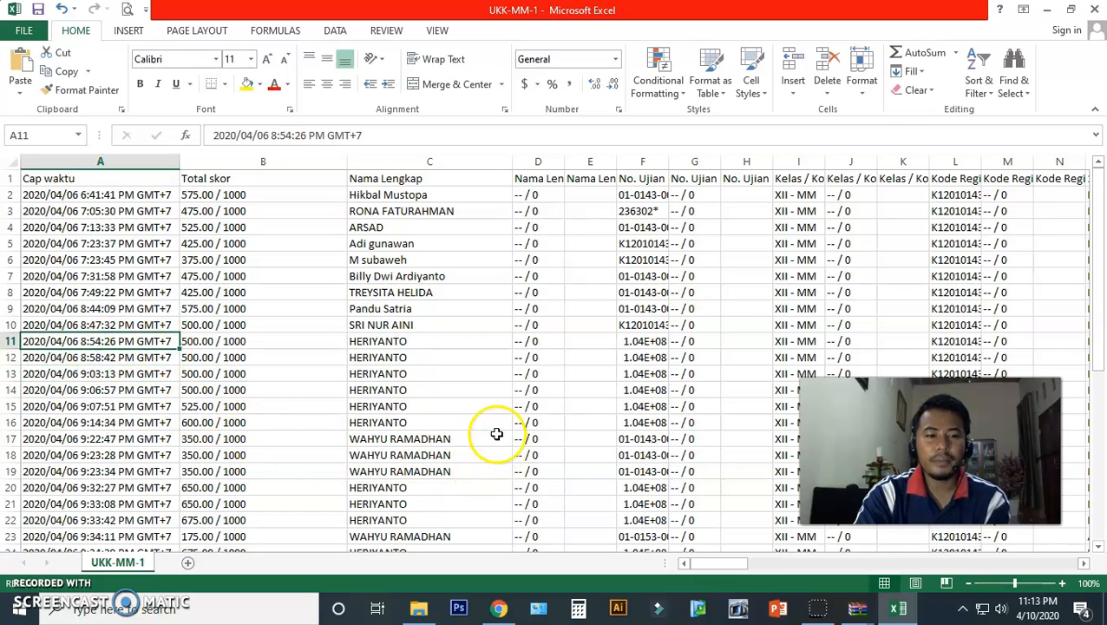
{"action": "scroll", "coordinate": [408, 391], "scroll_direction": "down", "scroll_amount": 2}
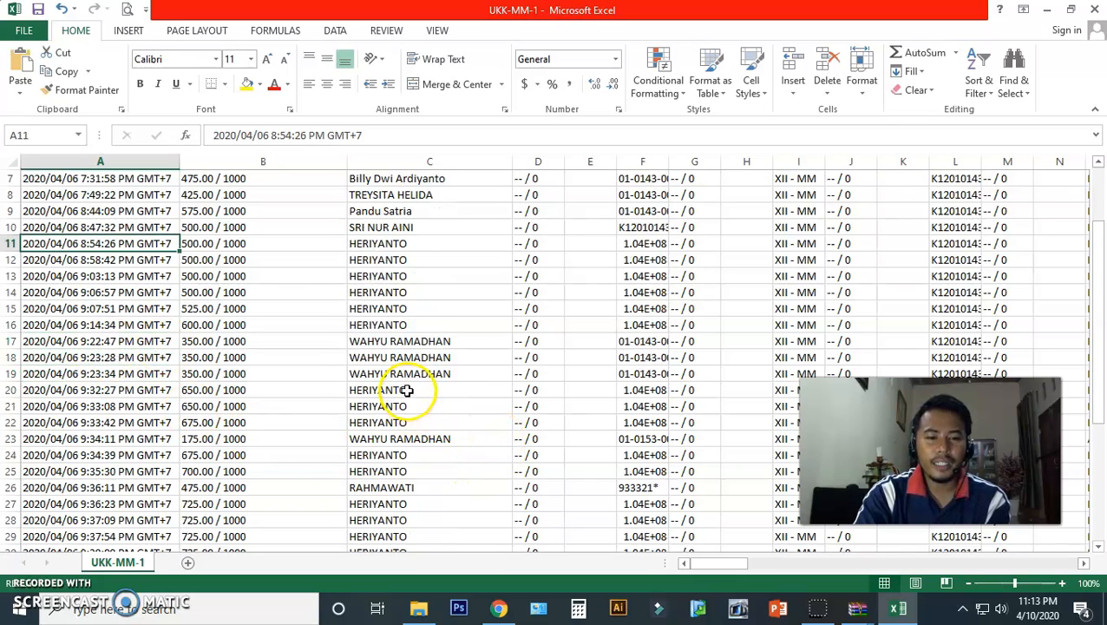
{"action": "scroll", "coordinate": [393, 430], "scroll_direction": "down", "scroll_amount": 3}
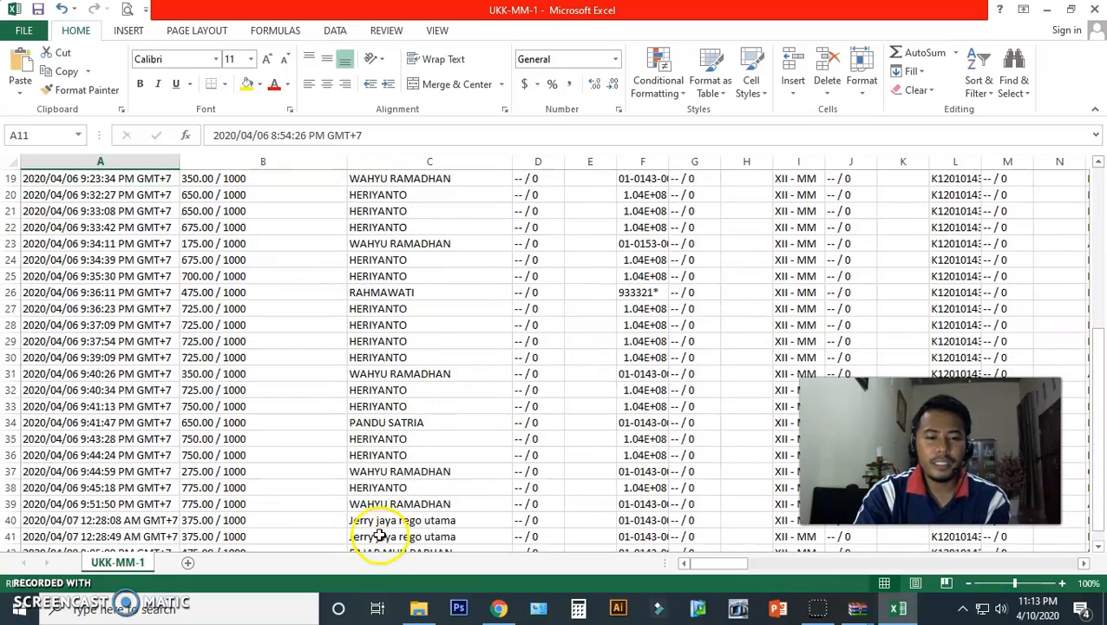
{"action": "scroll", "coordinate": [382, 469], "scroll_direction": "down", "scroll_amount": 2}
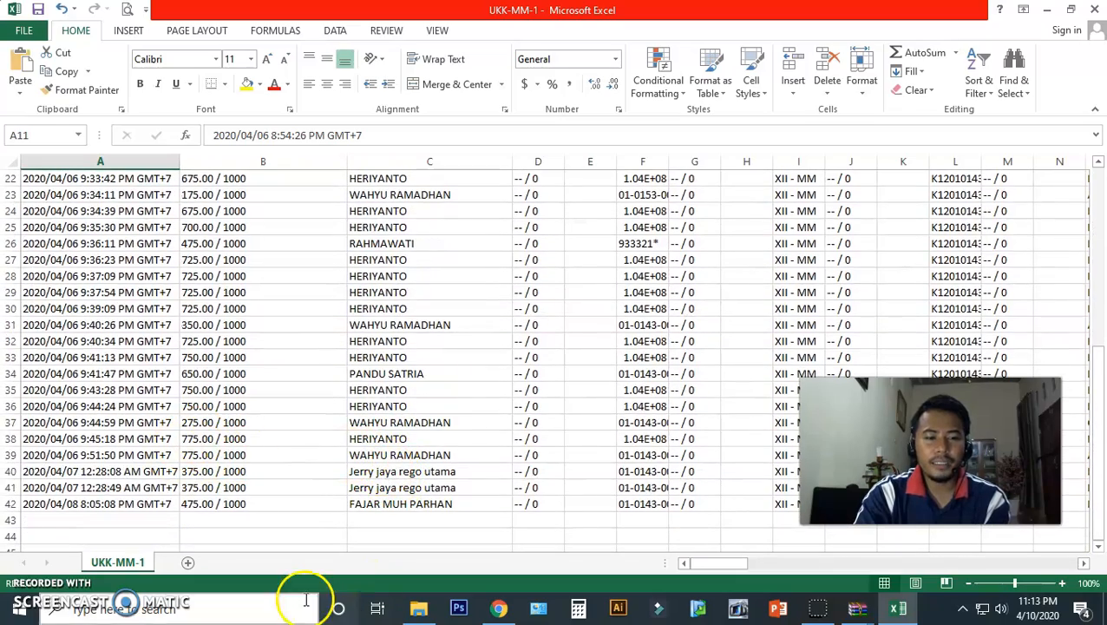
{"action": "left_click", "coordinate": [212, 443]}
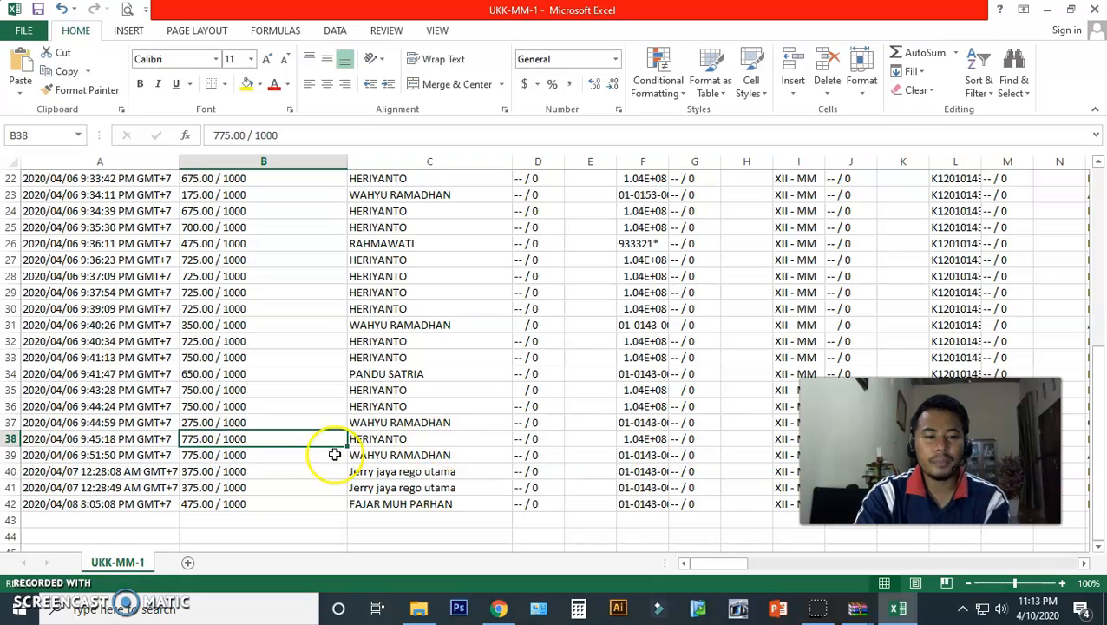
{"action": "scroll", "coordinate": [198, 405], "scroll_direction": "up", "scroll_amount": 7}
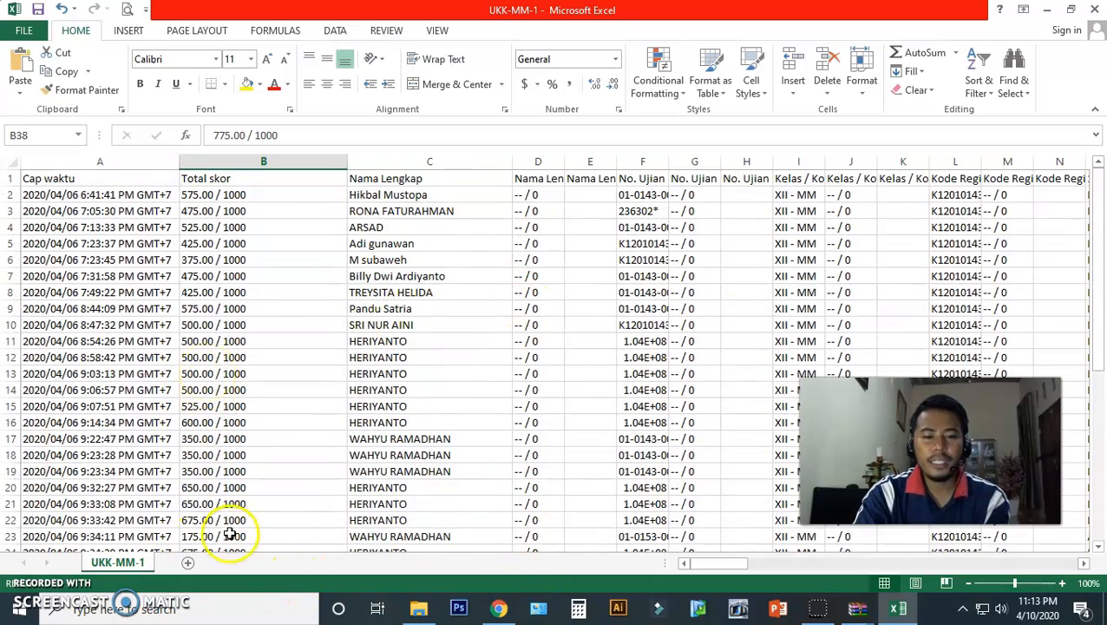
Widen the answer column of question 1 about UPS and review the students' answers in it
{"action": "left_click_drag", "start_coordinate": [724, 563], "coordinate": [743, 563]}
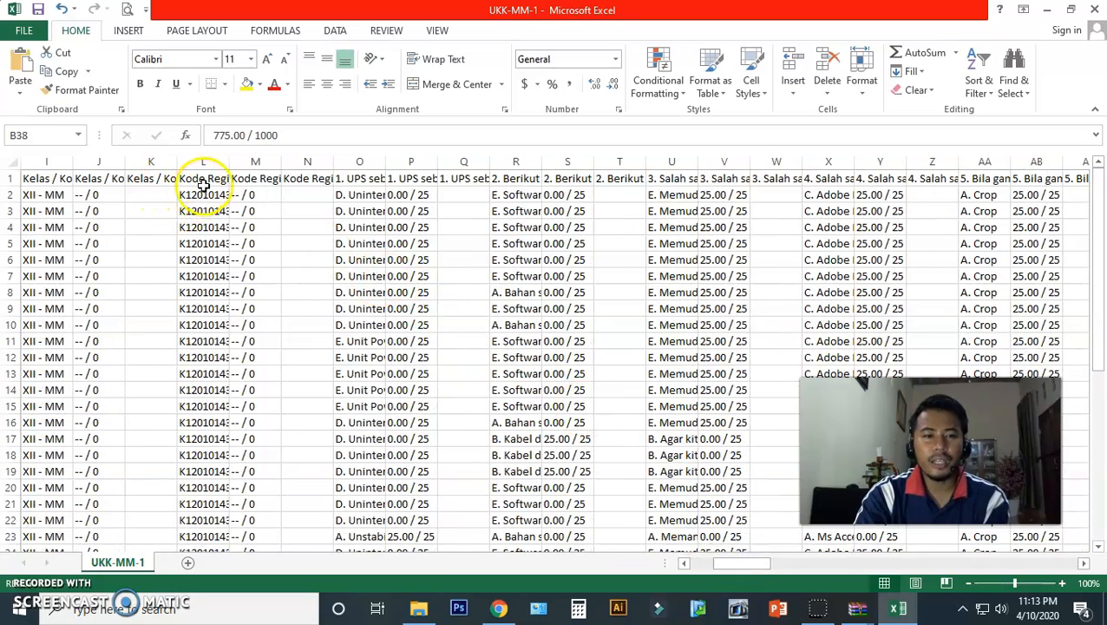
{"action": "left_click_drag", "start_coordinate": [385, 161], "coordinate": [625, 161]}
{"action": "left_click", "coordinate": [431, 198]}
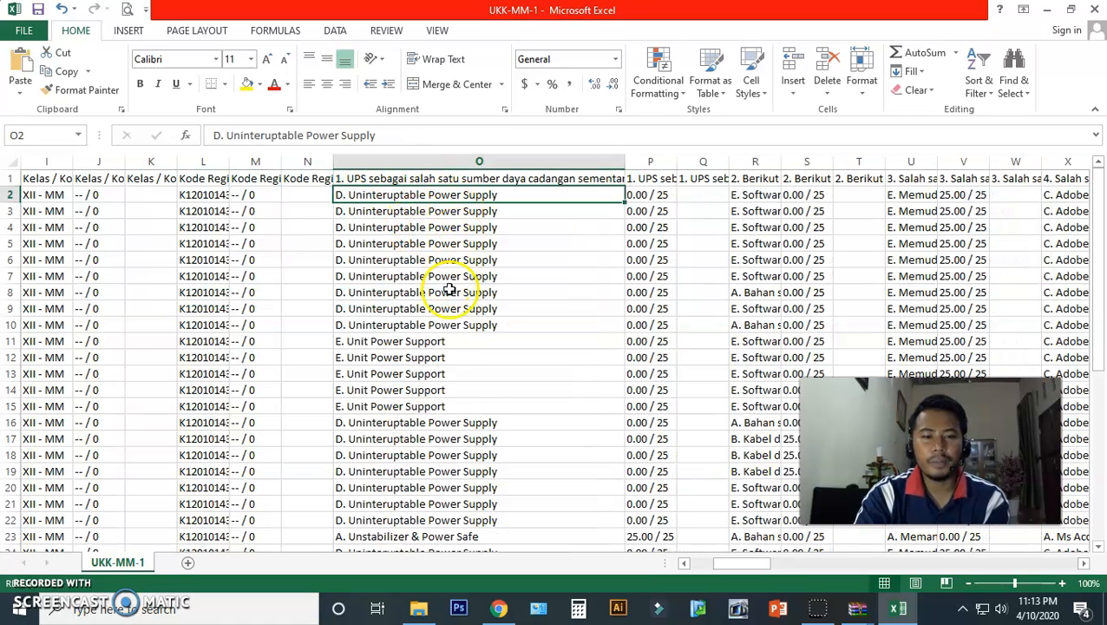
{"action": "left_click", "coordinate": [450, 351]}
{"action": "left_click", "coordinate": [451, 405]}
{"action": "left_click_drag", "start_coordinate": [723, 563], "coordinate": [701, 569]}
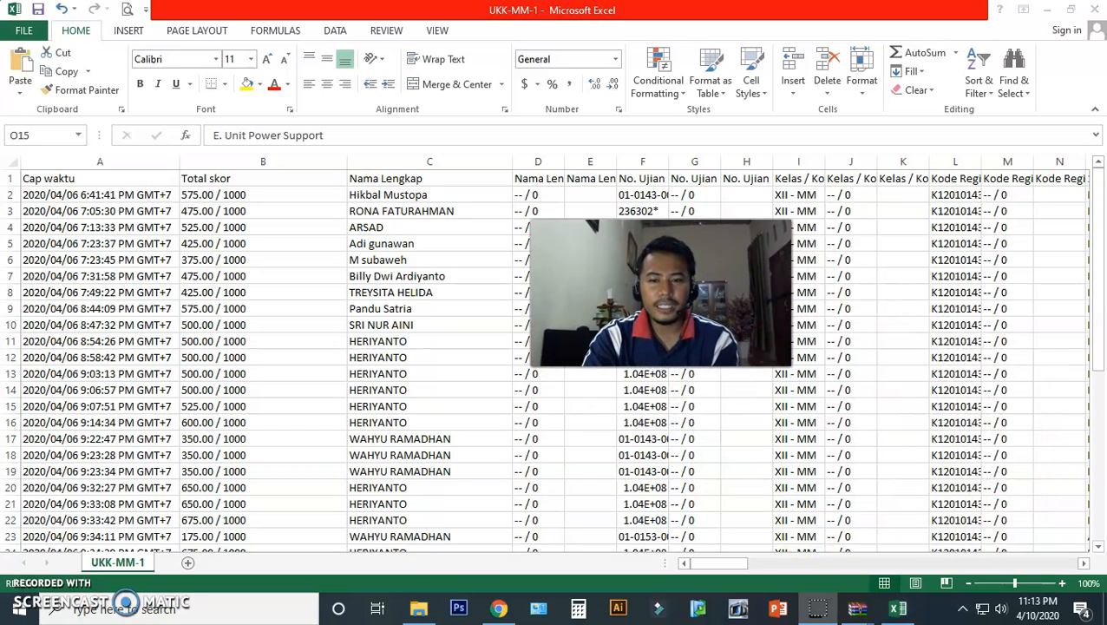
Switch to Google Classroom in the browser and open the gradebook of the XII MULTIMEDIA class
{"action": "left_click", "coordinate": [519, 609]}
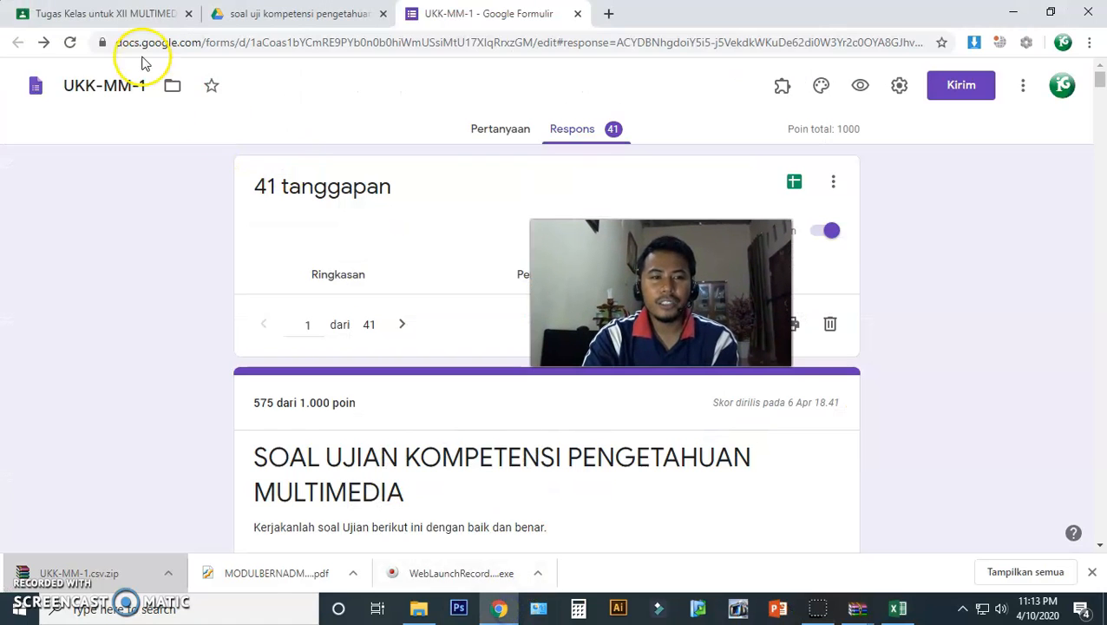
{"action": "left_click", "coordinate": [117, 16]}
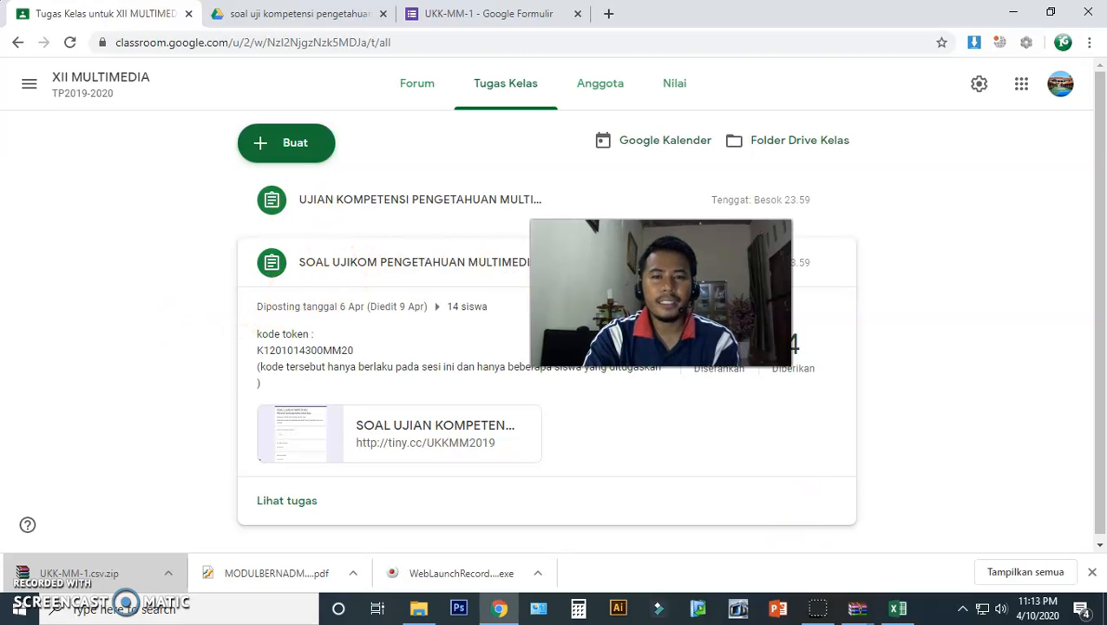
{"action": "left_click", "coordinate": [674, 85]}
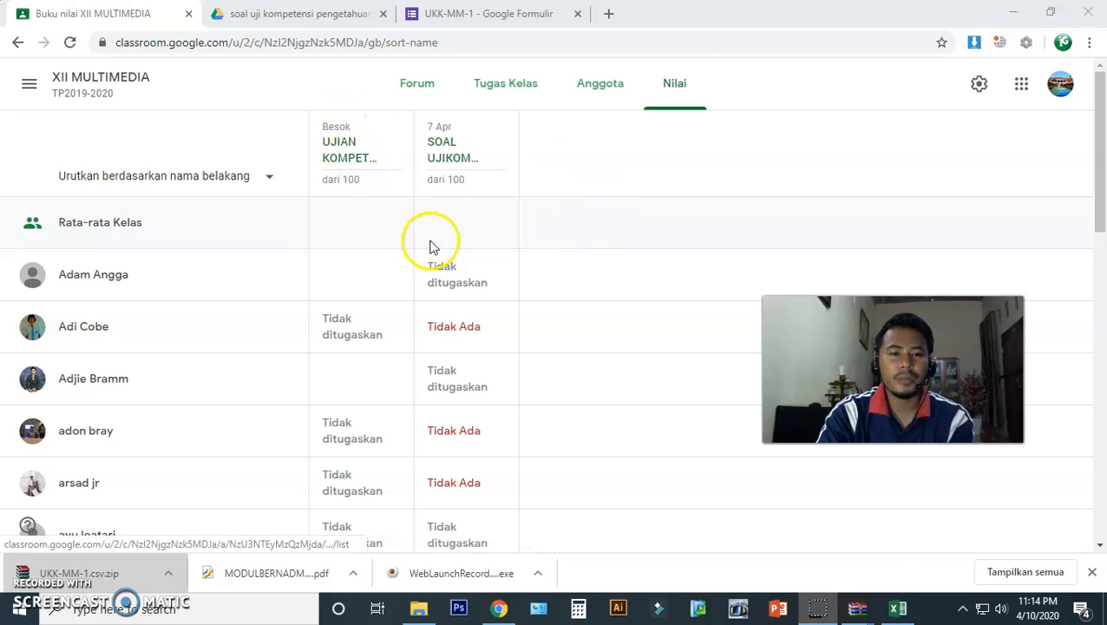
Enter a score of 50 for the second student in the gradebook's SOAL UJIKOM column
{"action": "left_click", "coordinate": [482, 282]}
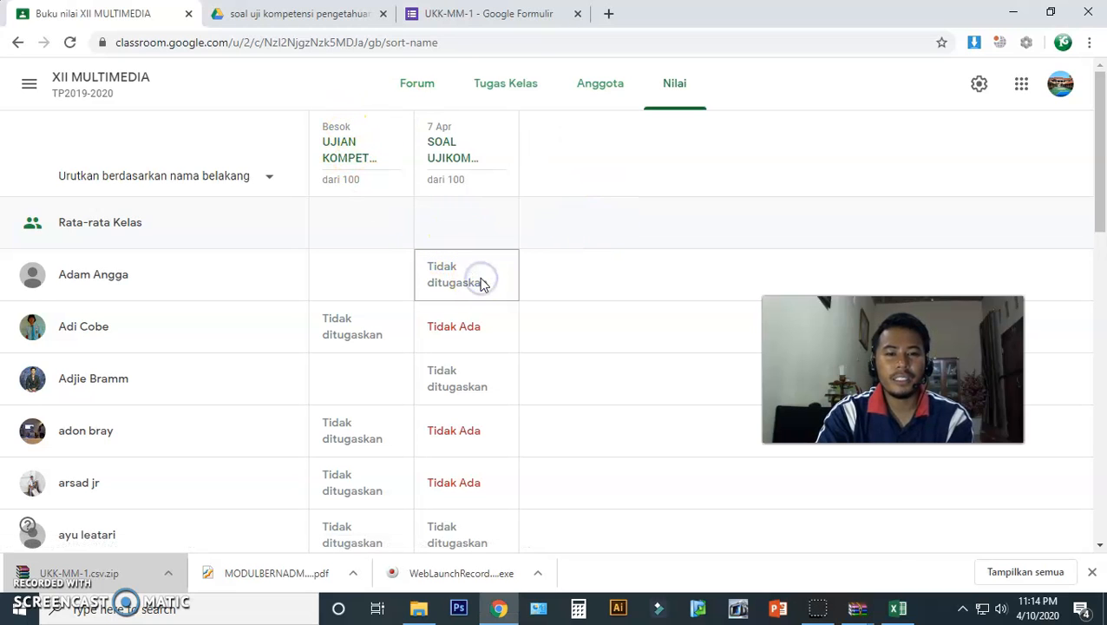
{"action": "scroll", "coordinate": [482, 284], "scroll_direction": "down", "scroll_amount": 1}
{"action": "scroll", "coordinate": [482, 284], "scroll_direction": "up", "scroll_amount": 1}
{"action": "left_click", "coordinate": [476, 277]}
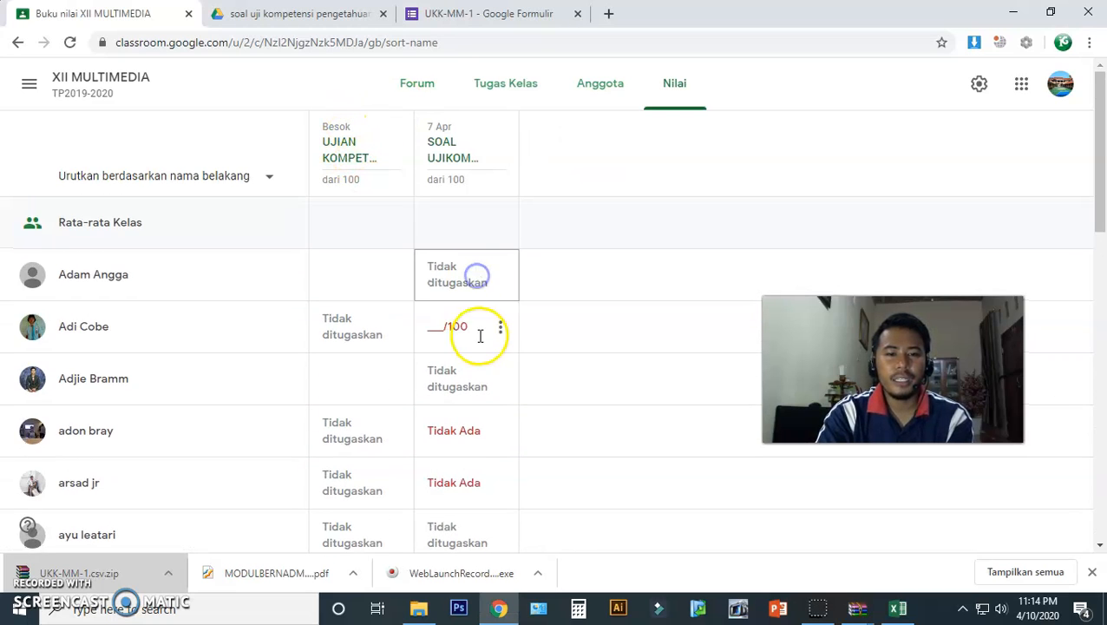
{"action": "left_click", "coordinate": [442, 333]}
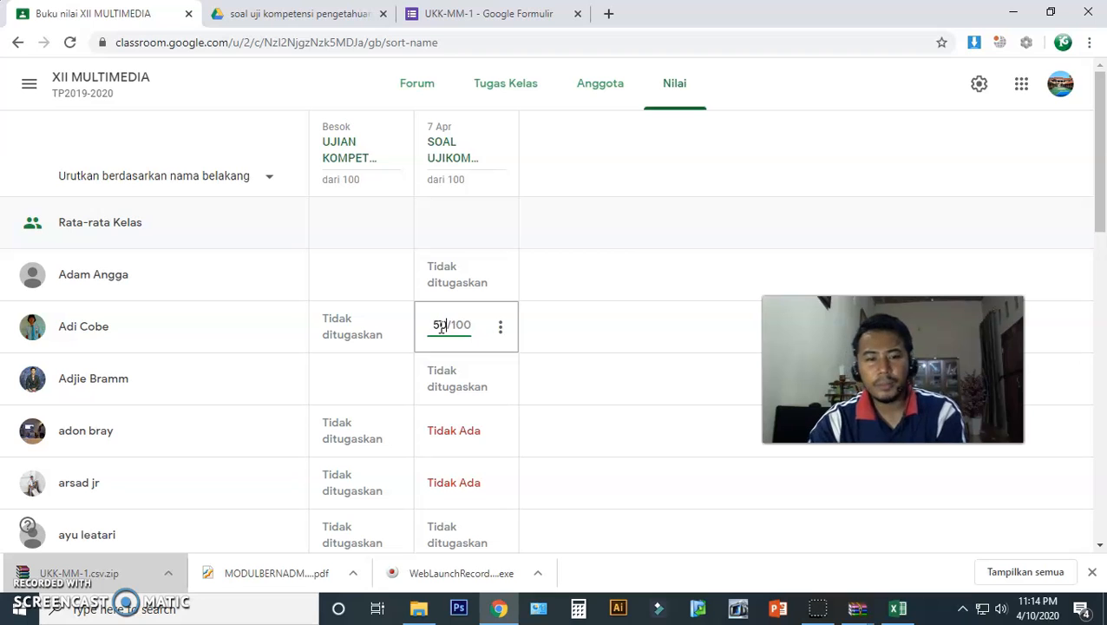
{"action": "left_click", "coordinate": [626, 390]}
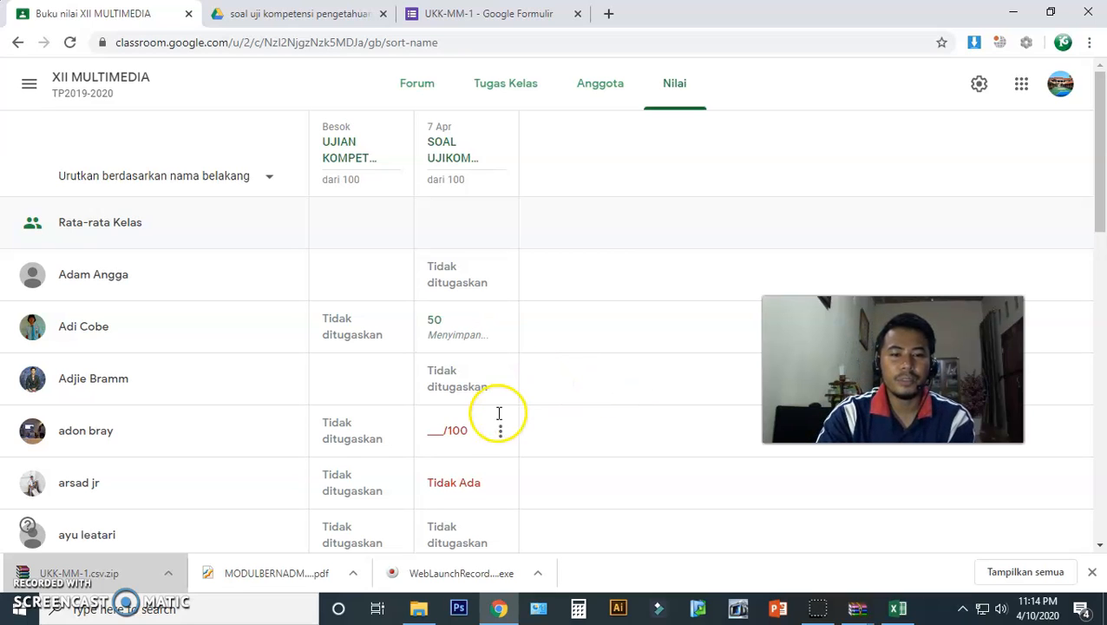
Enter a score of 50 for the fourth student in the SOAL UJIKOM column
{"action": "left_click", "coordinate": [431, 431]}
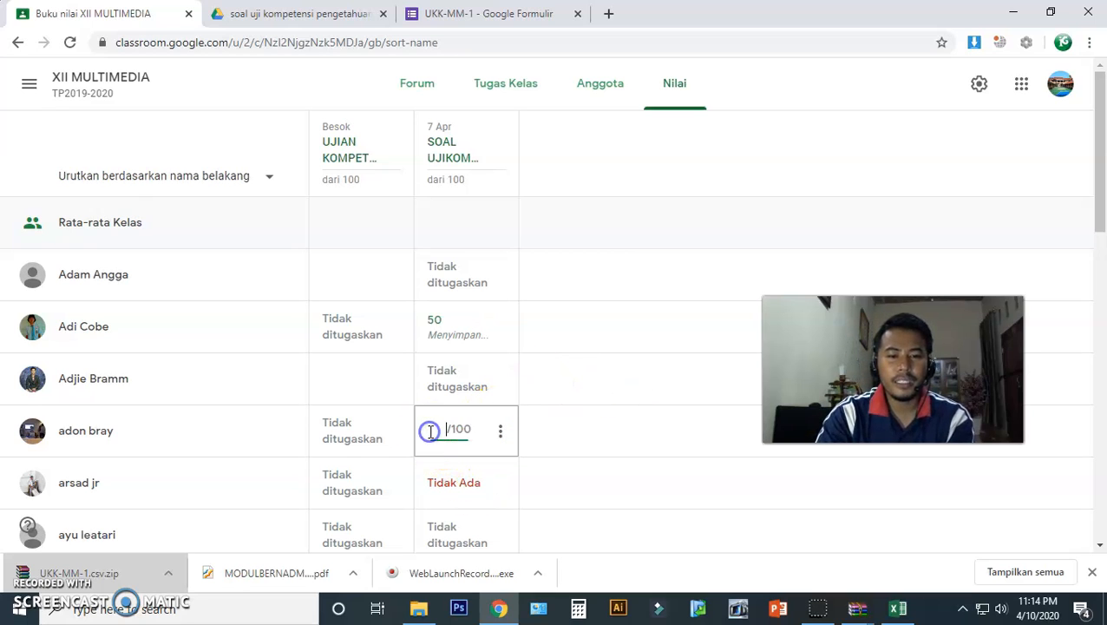
{"action": "type", "text": "50"}
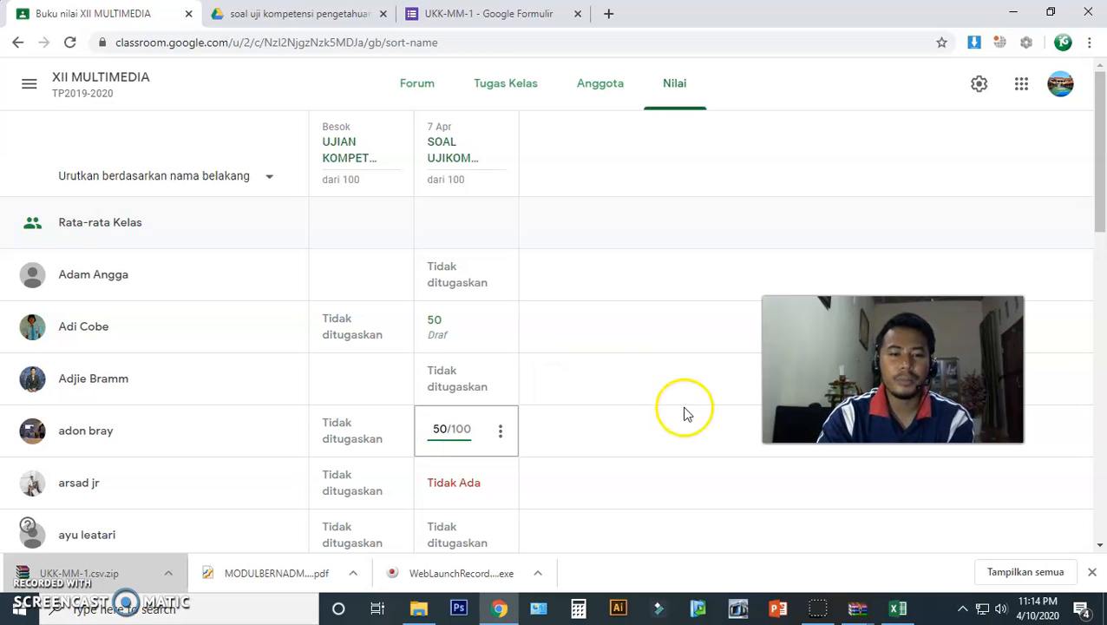
{"action": "left_click", "coordinate": [686, 414]}
{"action": "left_click", "coordinate": [333, 317]}
{"action": "left_click", "coordinate": [469, 429]}
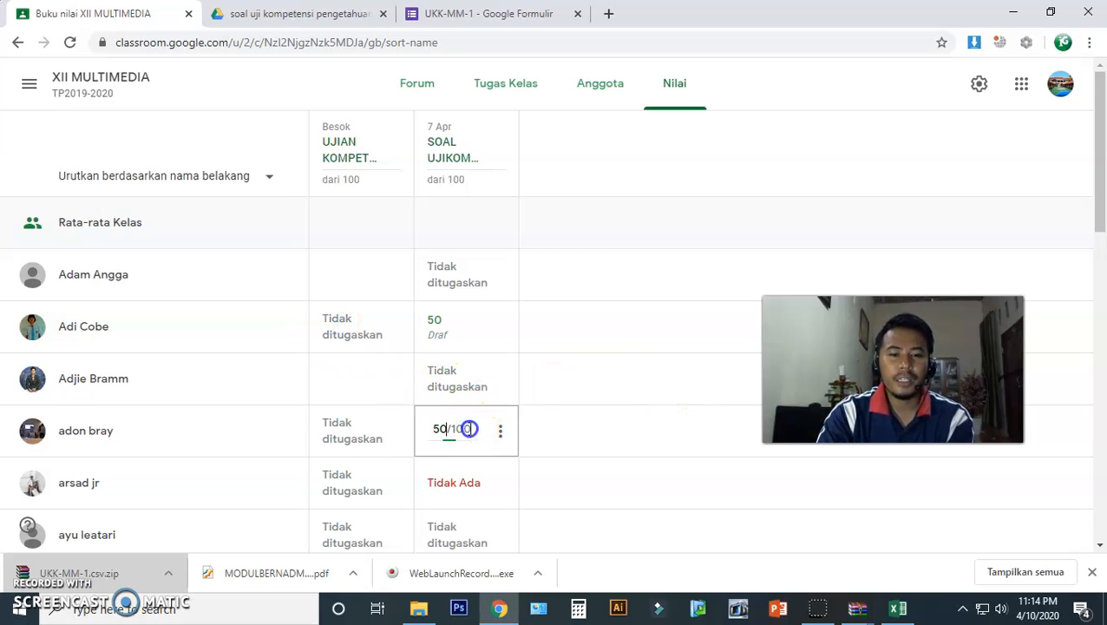
{"action": "left_click", "coordinate": [538, 460]}
Look through the students' grades and clear the draft scores of the second and fourth students in the SOAL UJIKOM column
{"action": "scroll", "coordinate": [469, 417], "scroll_direction": "down", "scroll_amount": 2}
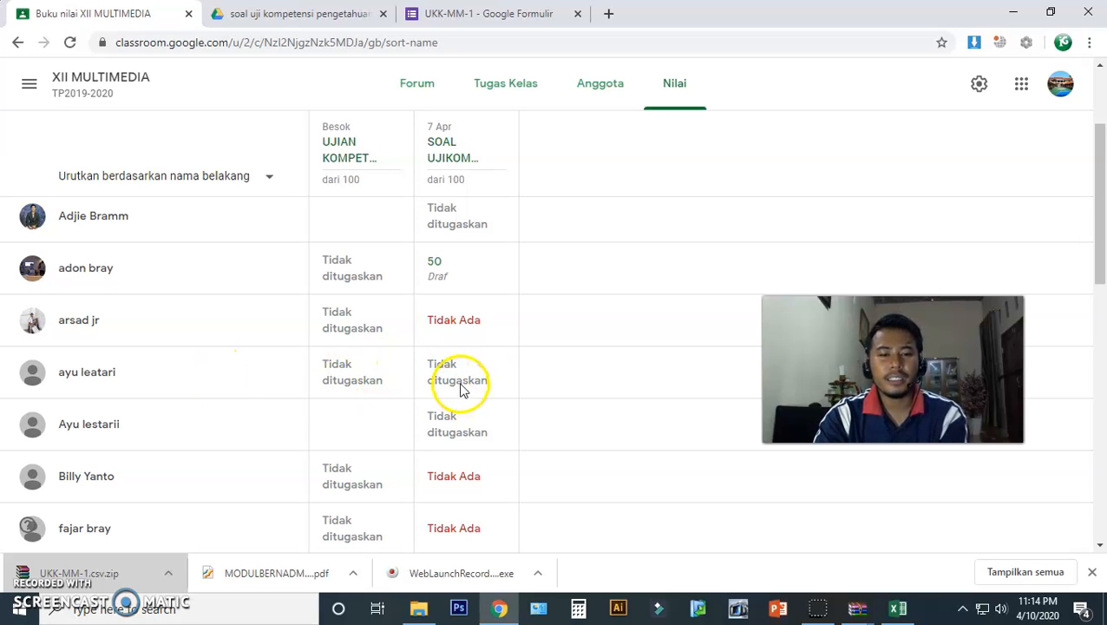
{"action": "scroll", "coordinate": [469, 410], "scroll_direction": "down", "scroll_amount": 1}
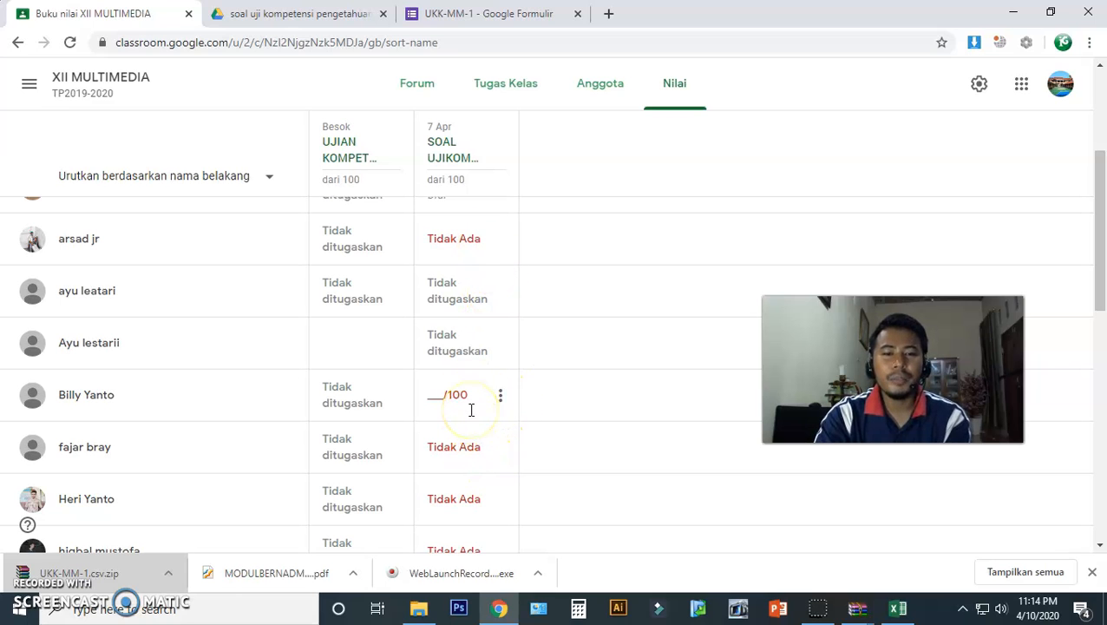
{"action": "scroll", "coordinate": [471, 410], "scroll_direction": "down", "scroll_amount": 2}
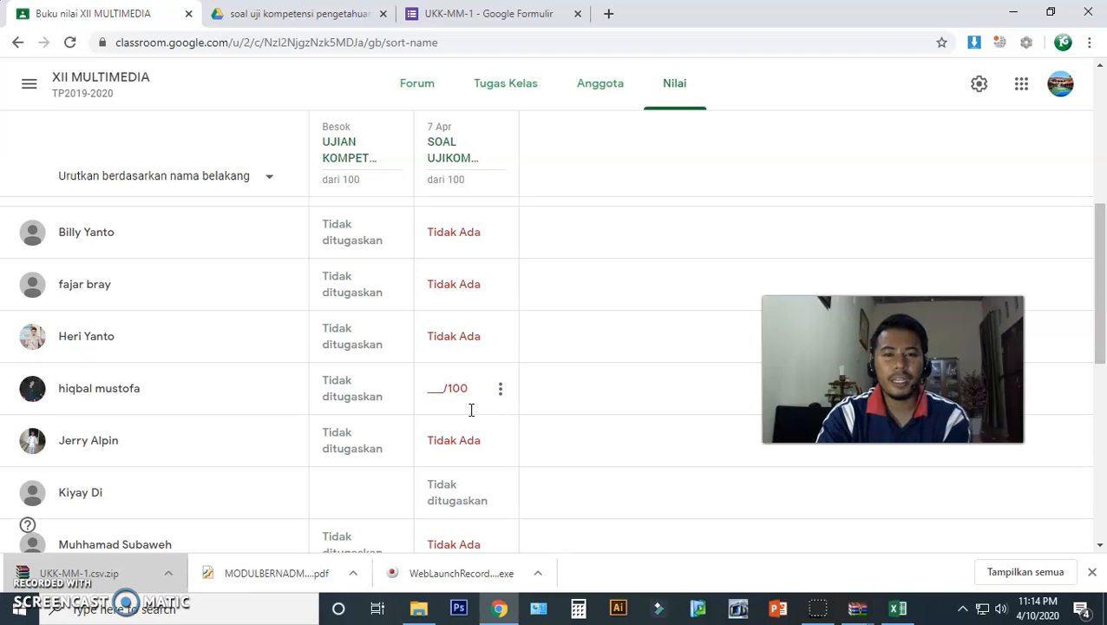
{"action": "scroll", "coordinate": [471, 410], "scroll_direction": "up", "scroll_amount": 4}
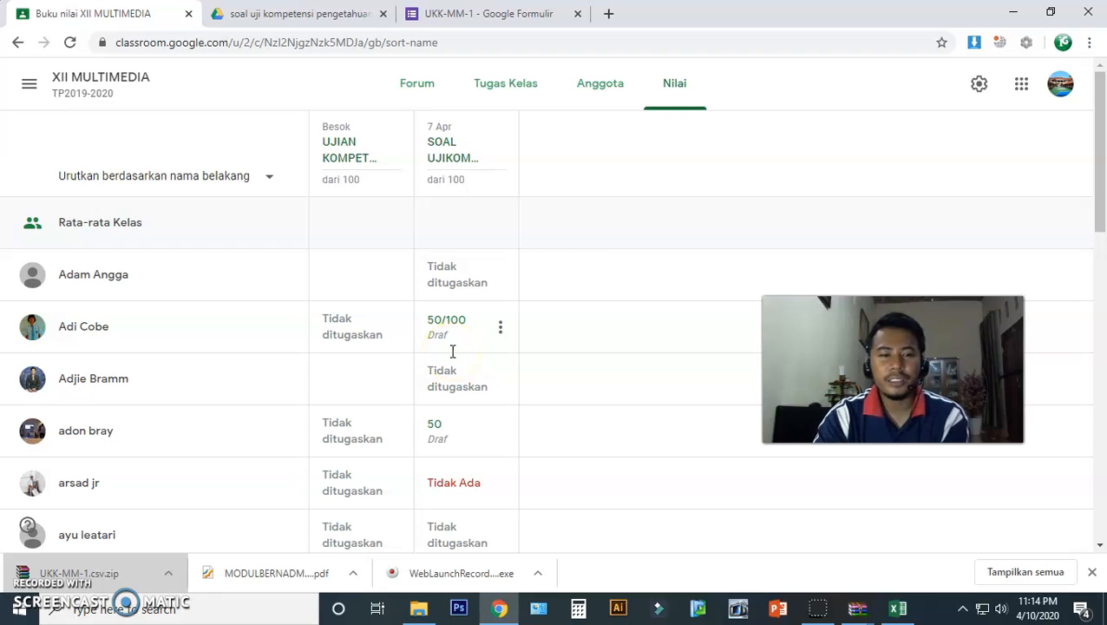
{"action": "scroll", "coordinate": [460, 367], "scroll_direction": "down", "scroll_amount": 4}
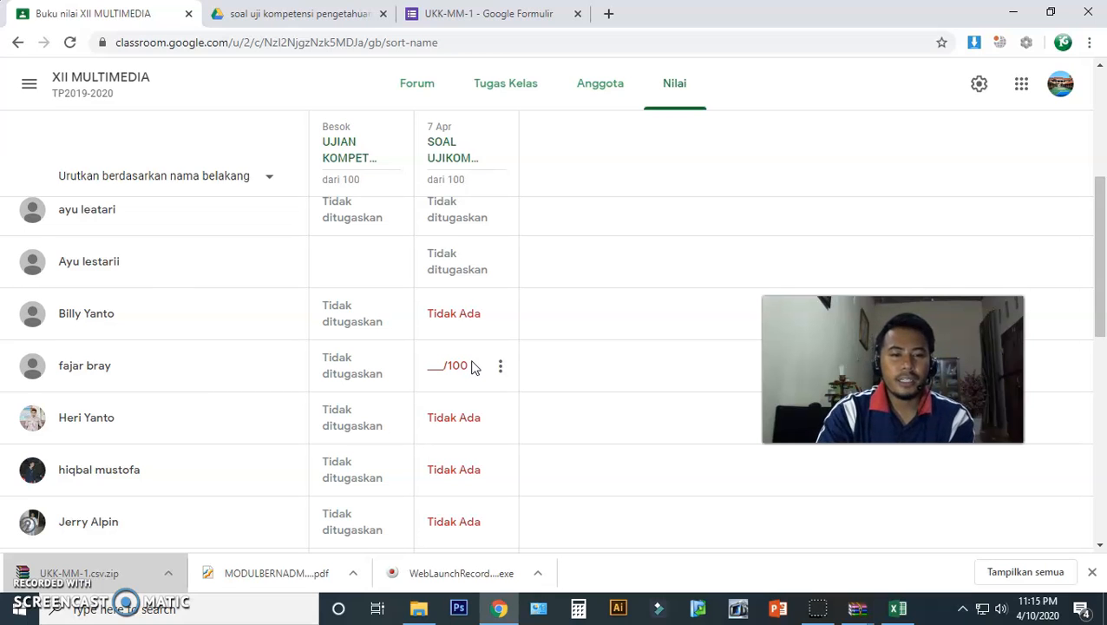
{"action": "scroll", "coordinate": [474, 367], "scroll_direction": "up", "scroll_amount": 4}
{"action": "left_click", "coordinate": [451, 335]}
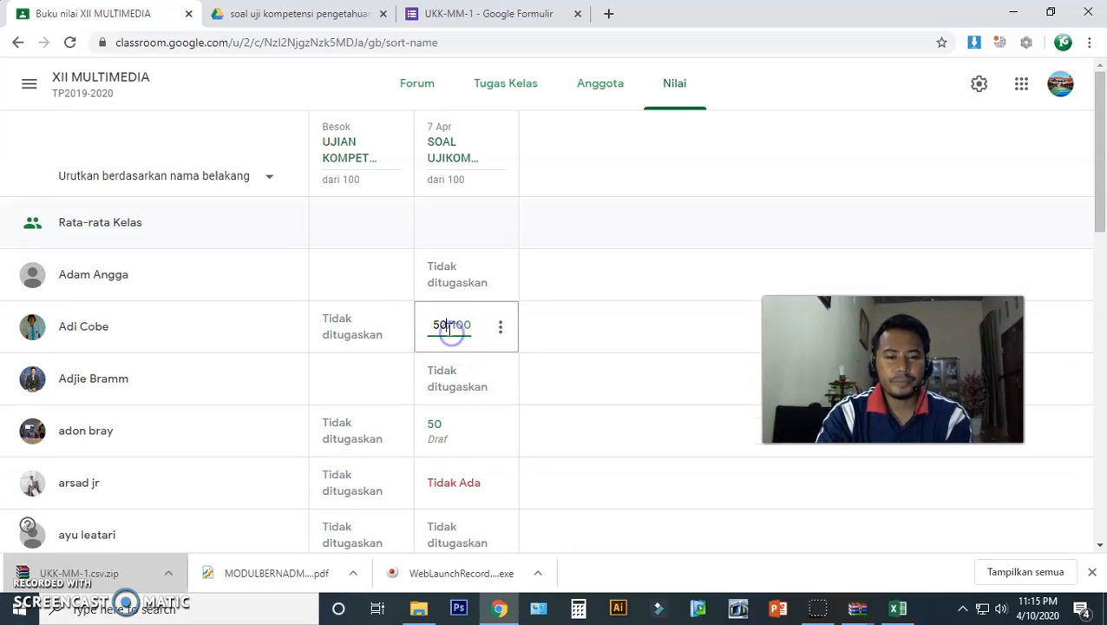
{"action": "key", "text": "BackSpace"}
{"action": "left_click", "coordinate": [616, 354]}
{"action": "left_click", "coordinate": [457, 431]}
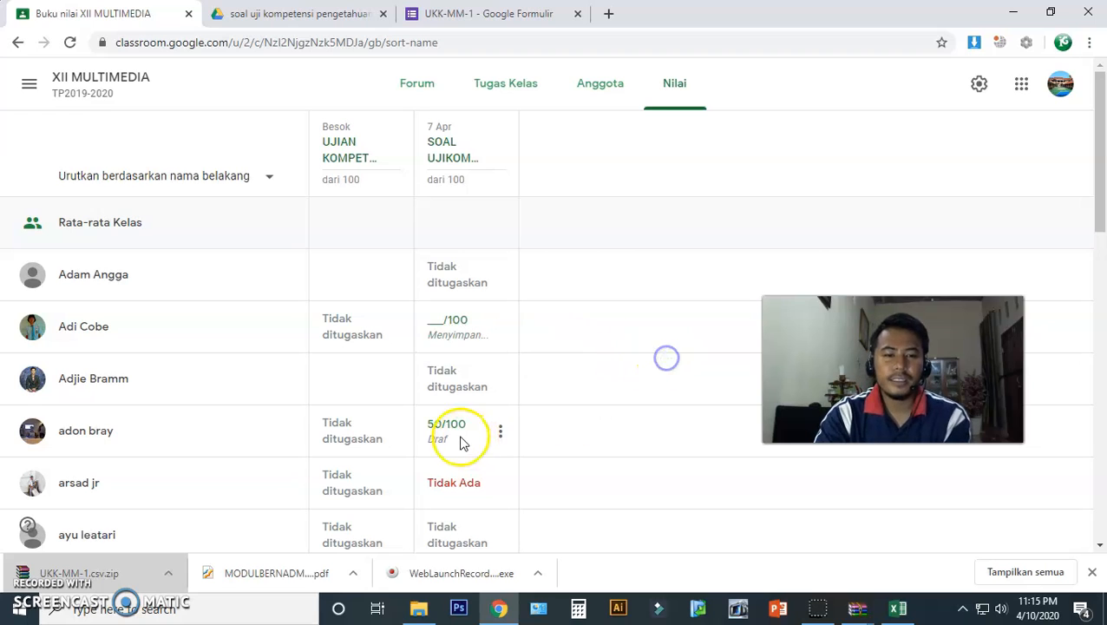
{"action": "key", "text": "BackSpace"}
{"action": "key", "text": "BackSpace"}
{"action": "left_click", "coordinate": [657, 469]}
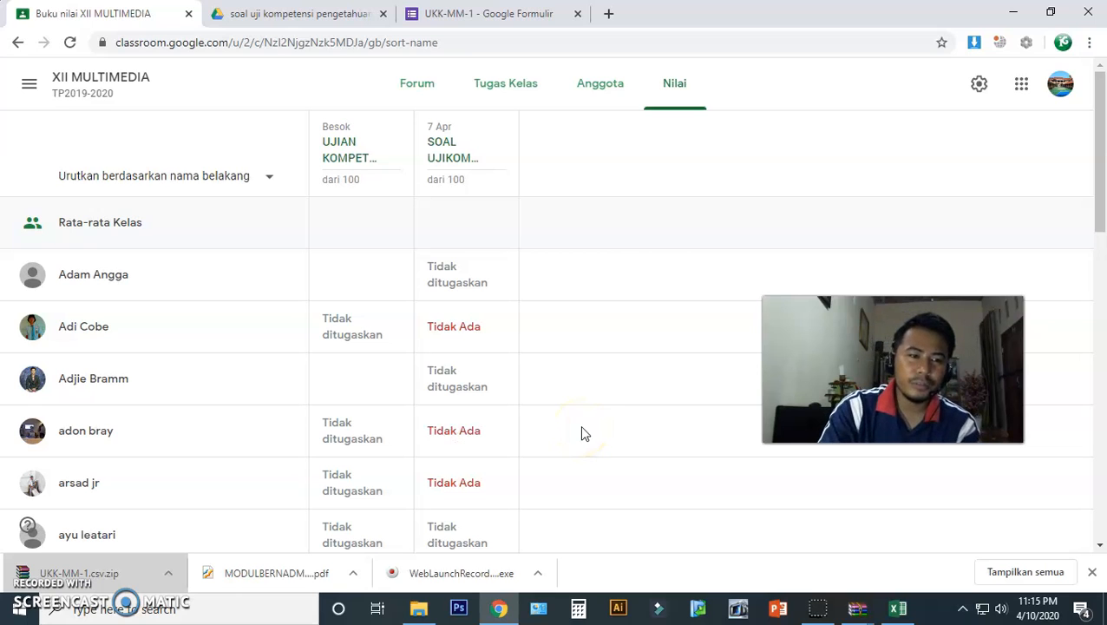
Go to the XII MULTIMEDIA class forum and open the composer for sharing an announcement with the class
{"action": "left_click", "coordinate": [417, 83]}
{"action": "scroll", "coordinate": [472, 457], "scroll_direction": "down", "scroll_amount": 2}
{"action": "scroll", "coordinate": [472, 437], "scroll_direction": "up", "scroll_amount": 2}
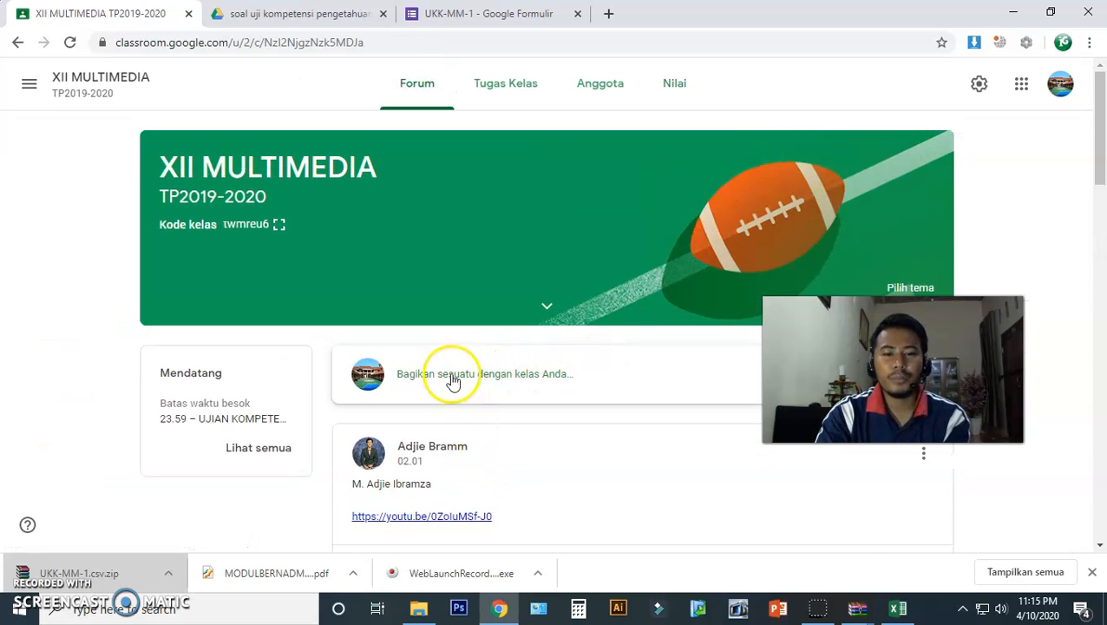
{"action": "left_click", "coordinate": [592, 387]}
{"action": "left_click", "coordinate": [650, 492]}
{"action": "left_click", "coordinate": [415, 235]}
View the SOAL UJIKOM PENGETAHUAN MULTIMEDIA assignment in the class's classwork and return to the forum
{"action": "left_click", "coordinate": [531, 77]}
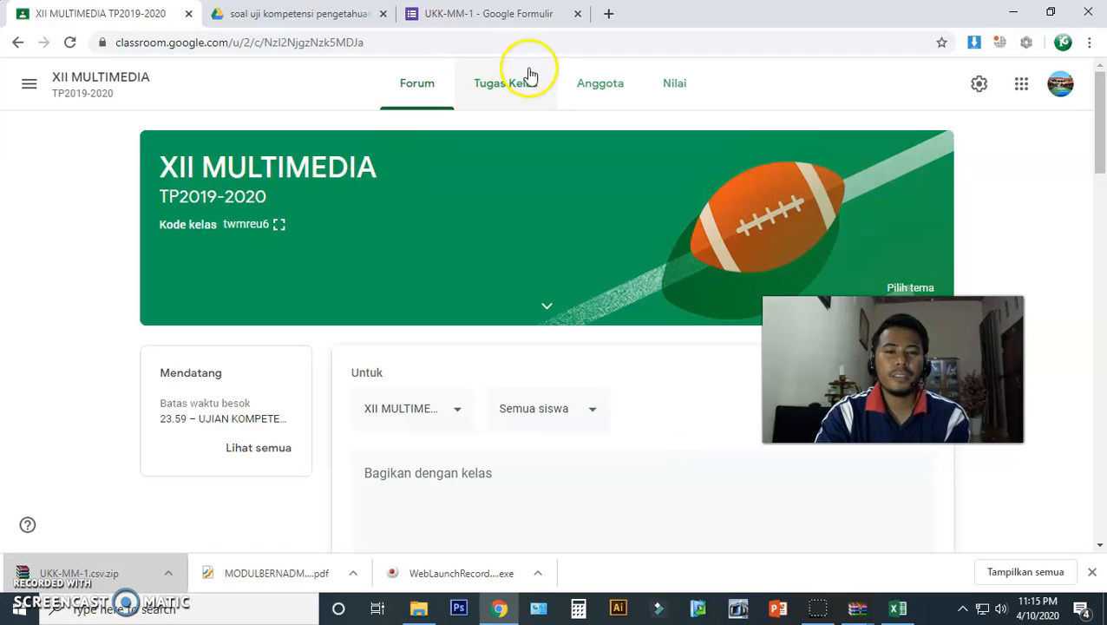
{"action": "left_click", "coordinate": [525, 79]}
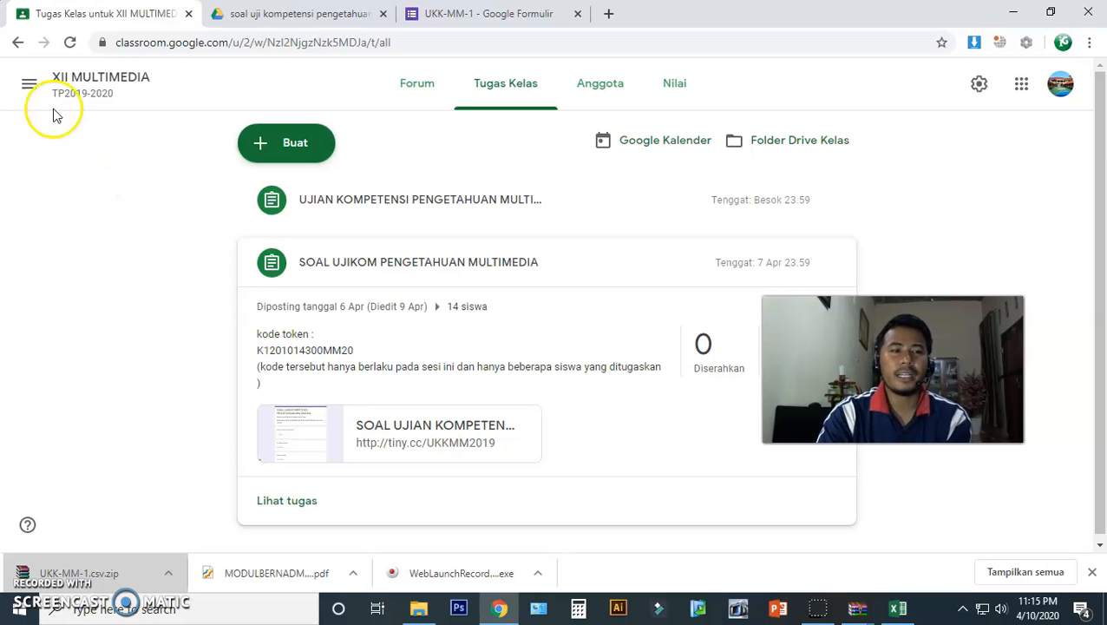
{"action": "left_click", "coordinate": [18, 42]}
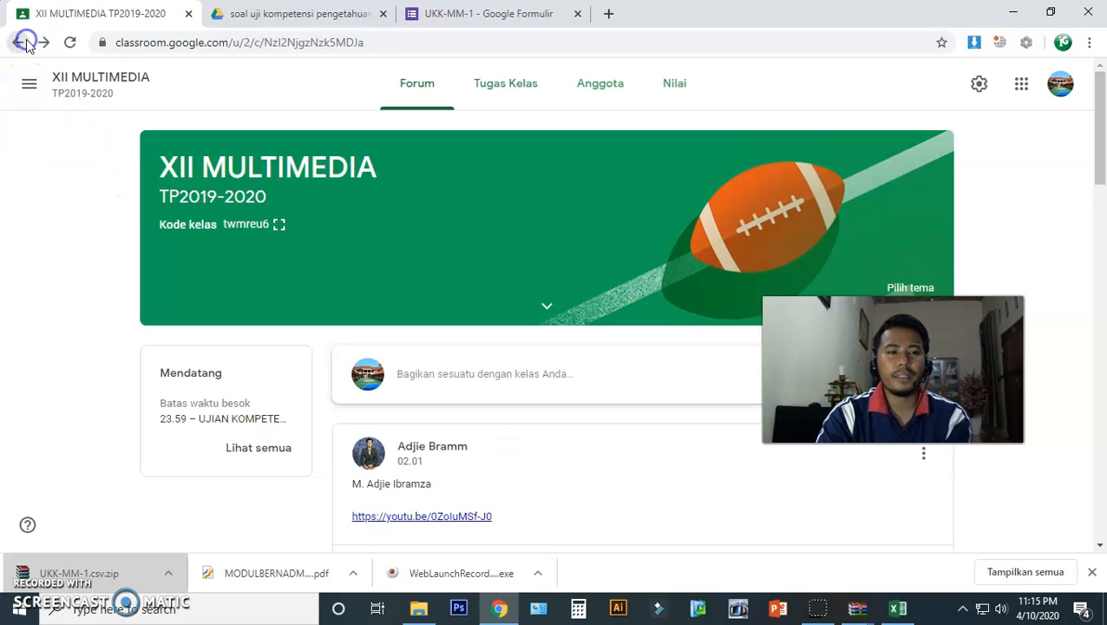
Switch to the X MM 1 class and start a new material post in its classwork
{"action": "left_click", "coordinate": [28, 83]}
{"action": "left_click", "coordinate": [74, 267]}
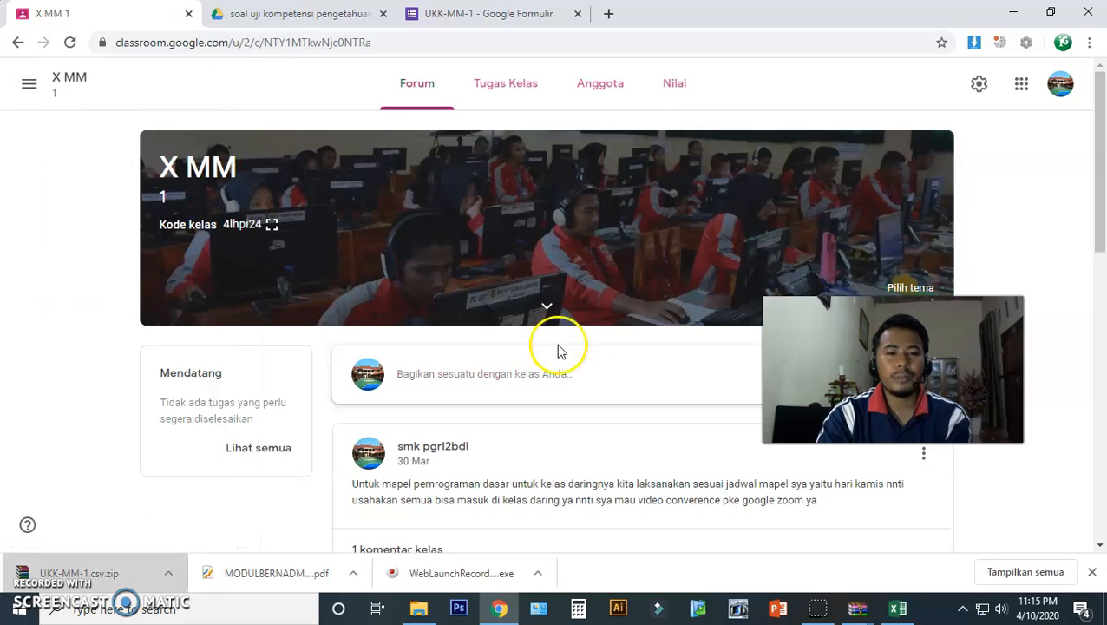
{"action": "left_click", "coordinate": [534, 89]}
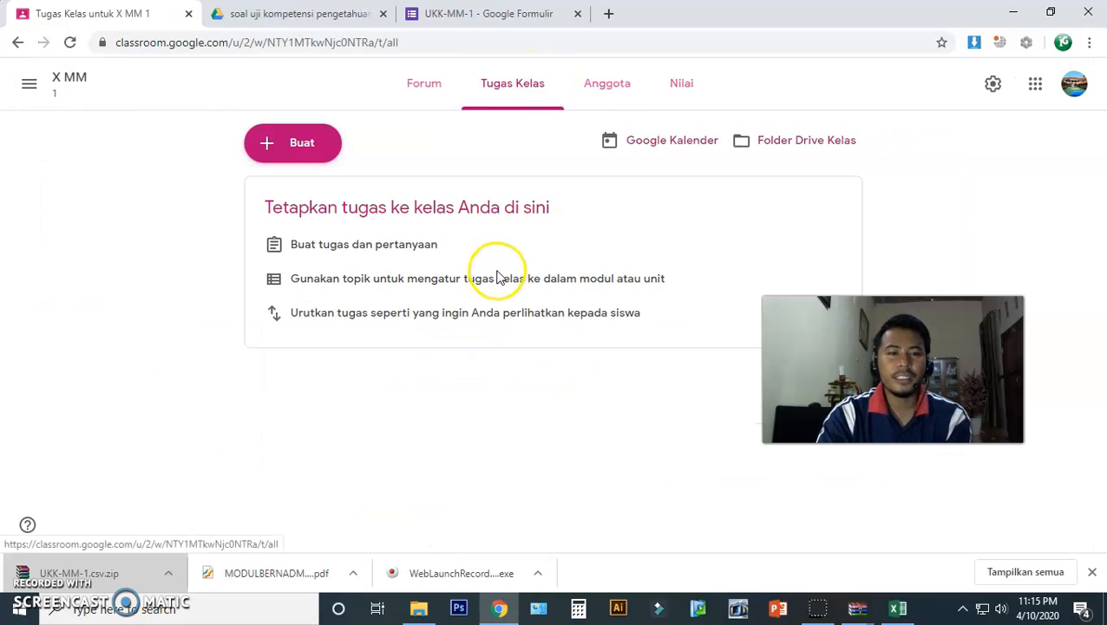
{"action": "left_click", "coordinate": [298, 146]}
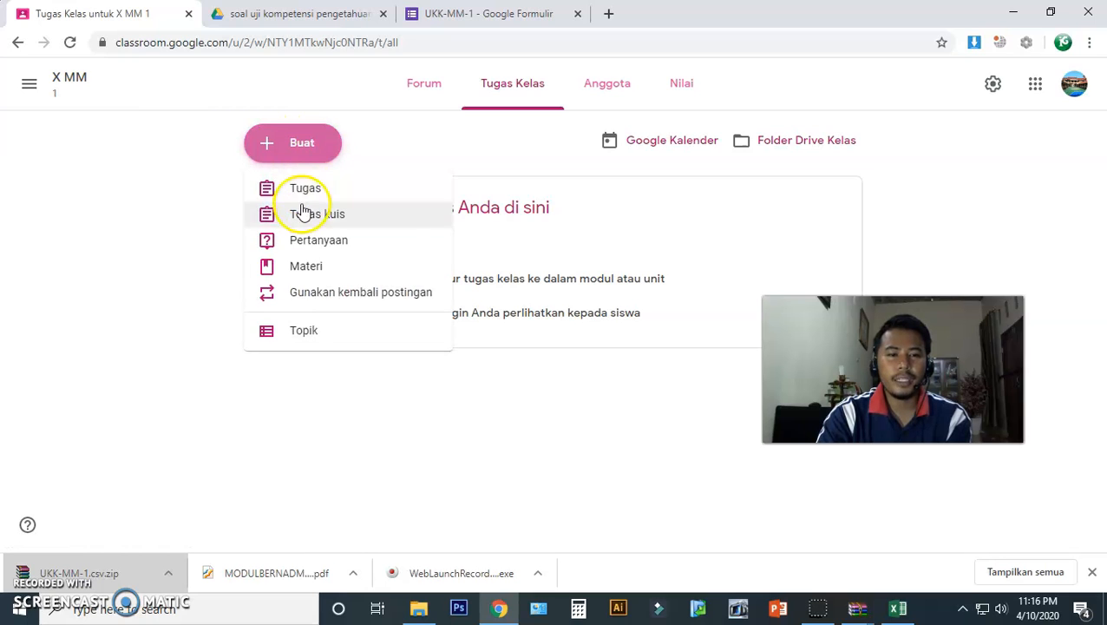
{"action": "left_click", "coordinate": [305, 271]}
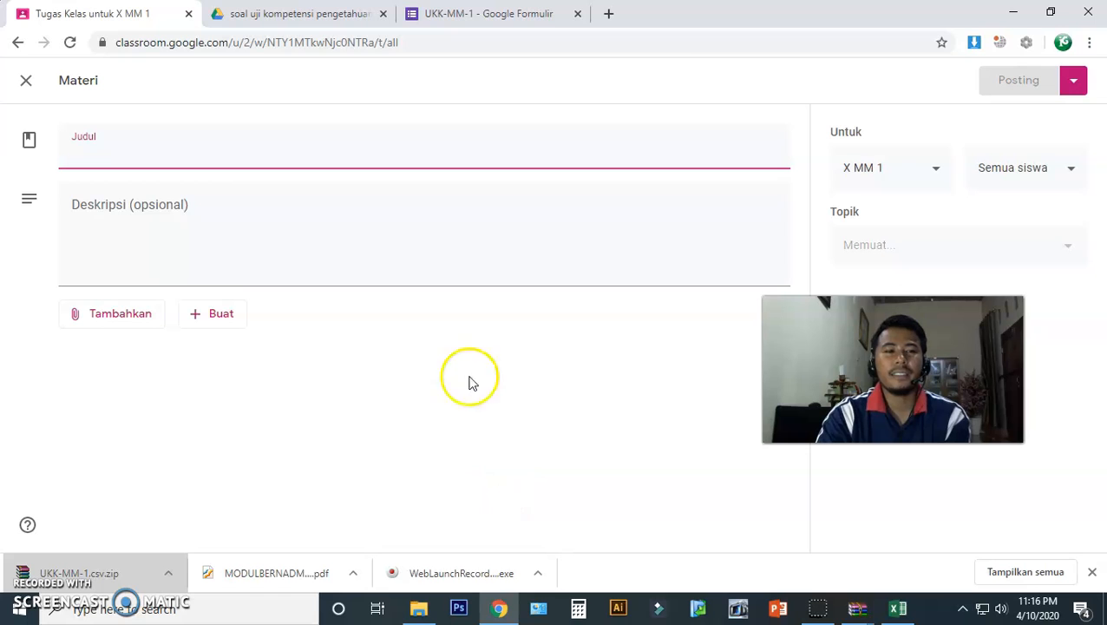
Title the material MATERI PEMBUATAN WEBSITE DENGAN HTML DAN CSS, leaving the optional description empty
{"action": "left_click", "coordinate": [419, 163]}
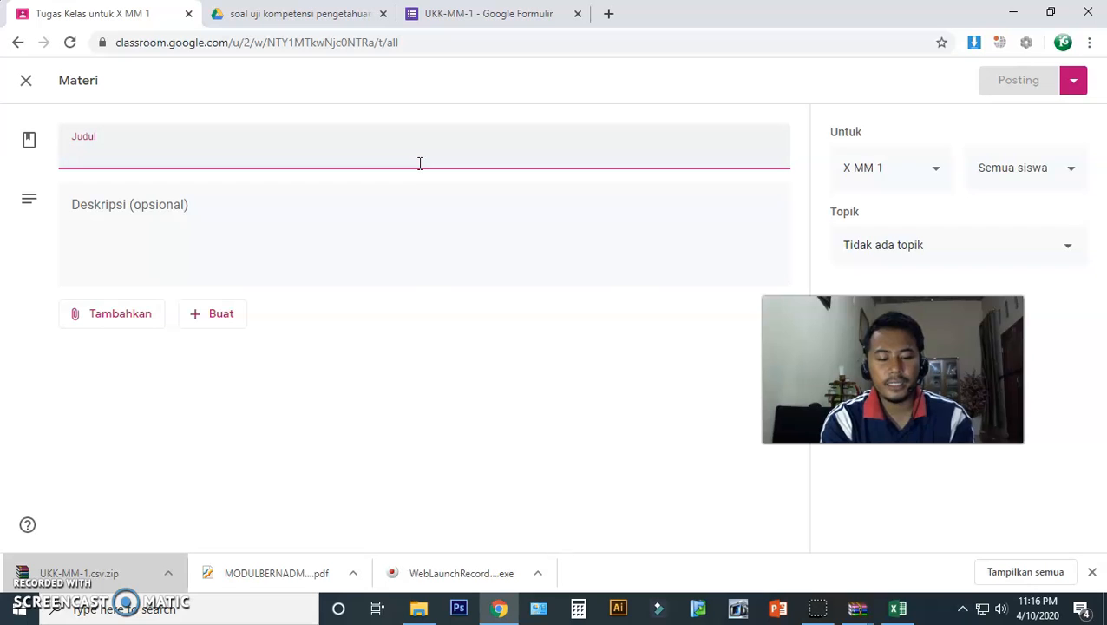
{"action": "type", "text": "ATE"}
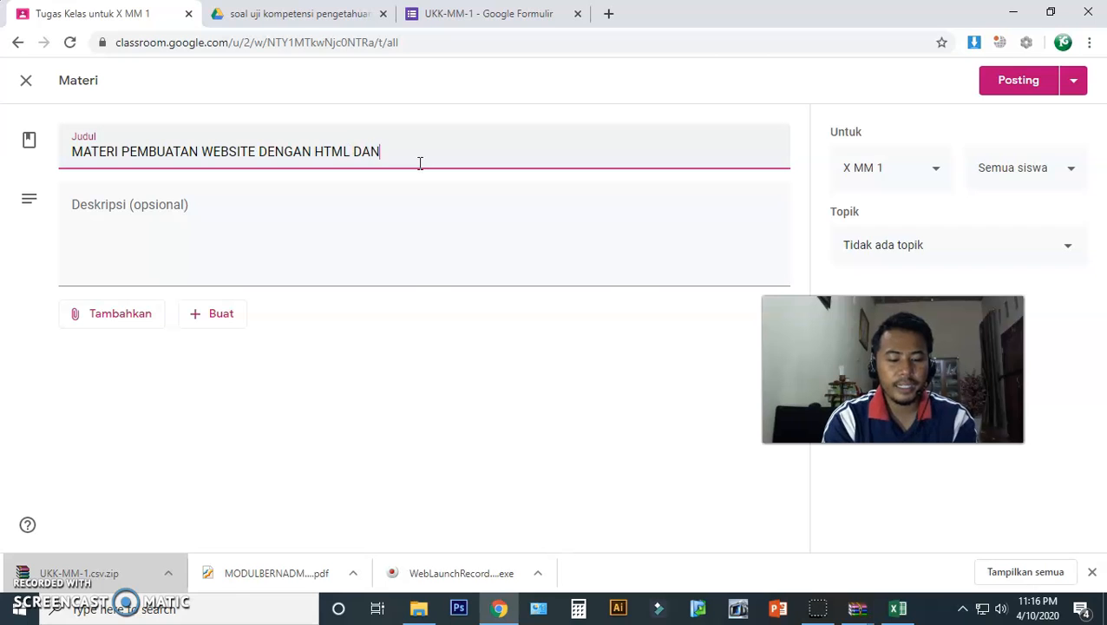
{"action": "left_click", "coordinate": [434, 232]}
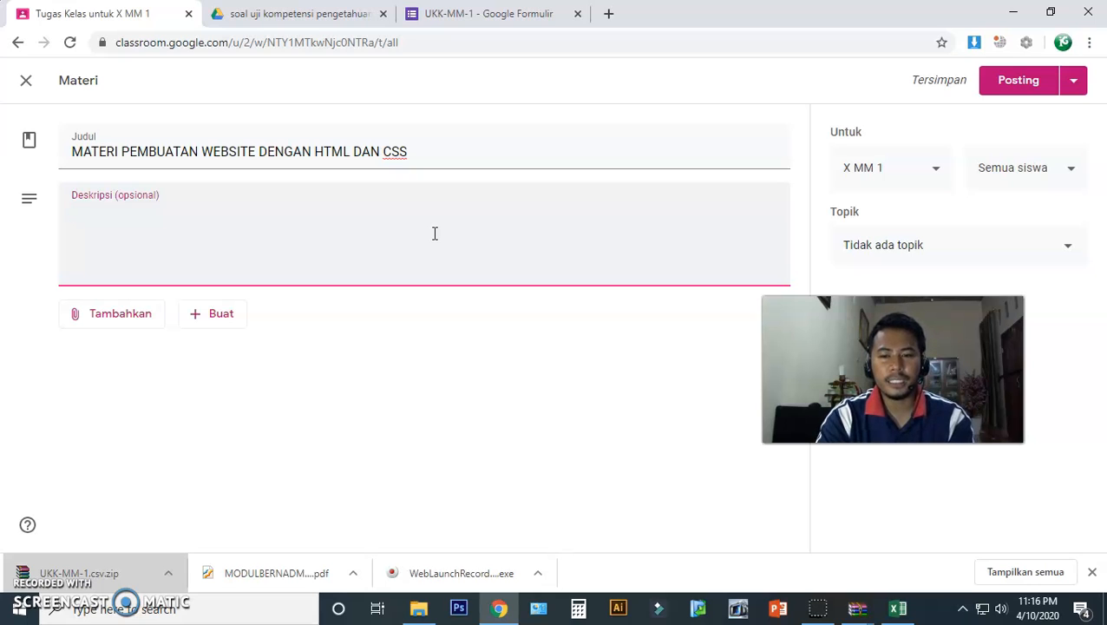
{"action": "left_click", "coordinate": [414, 353]}
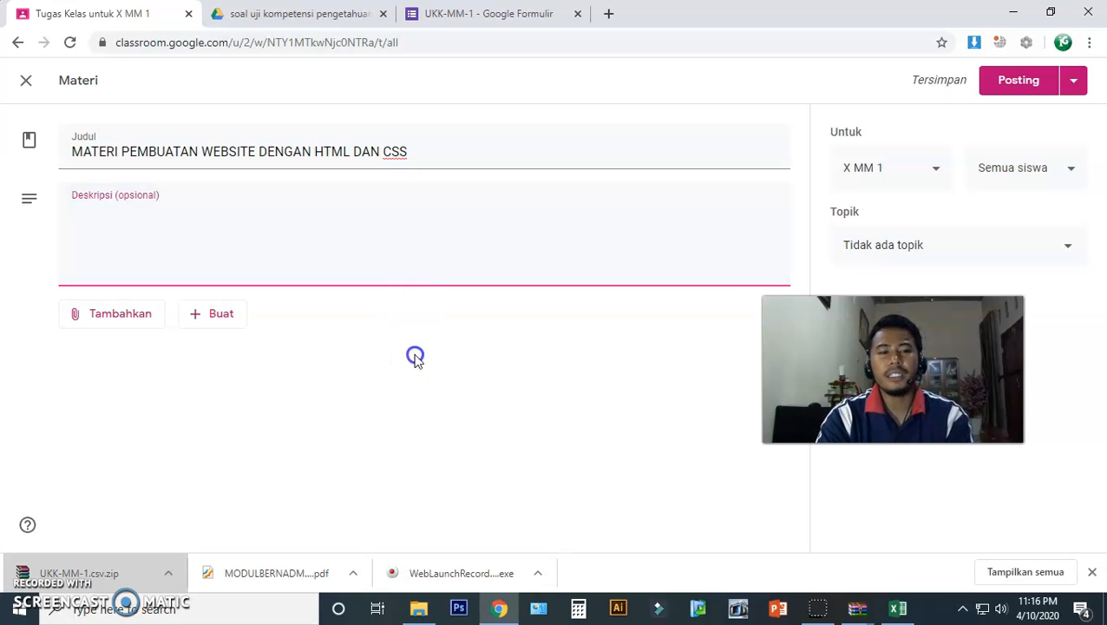
Check the file types that can be created for the material and create a new Slides presentation as its attachment
{"action": "left_click", "coordinate": [216, 317]}
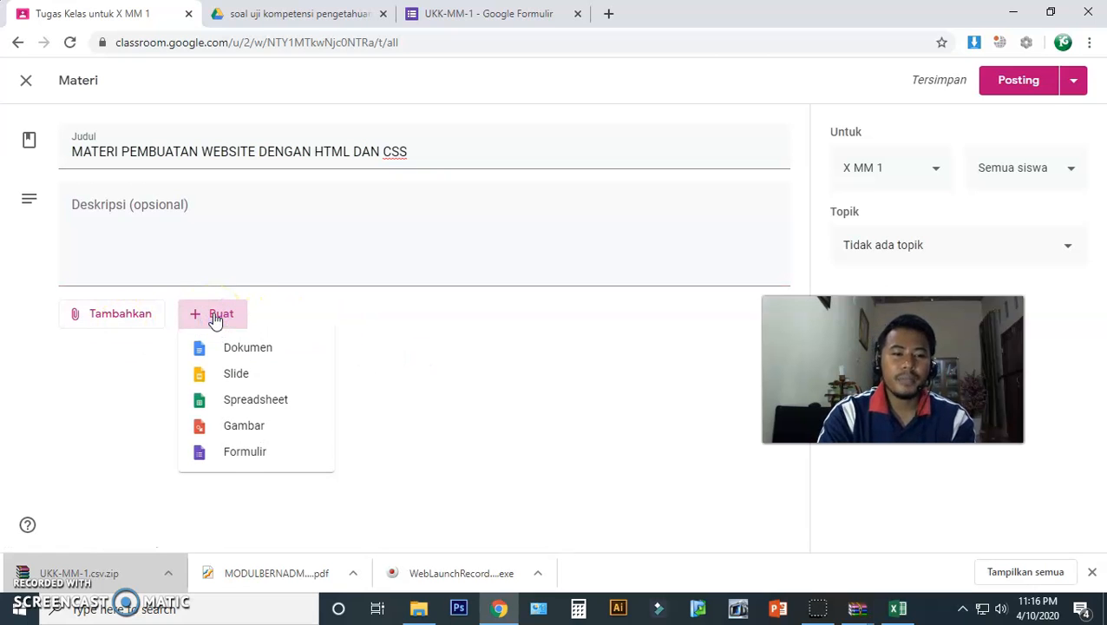
{"action": "left_click", "coordinate": [400, 378]}
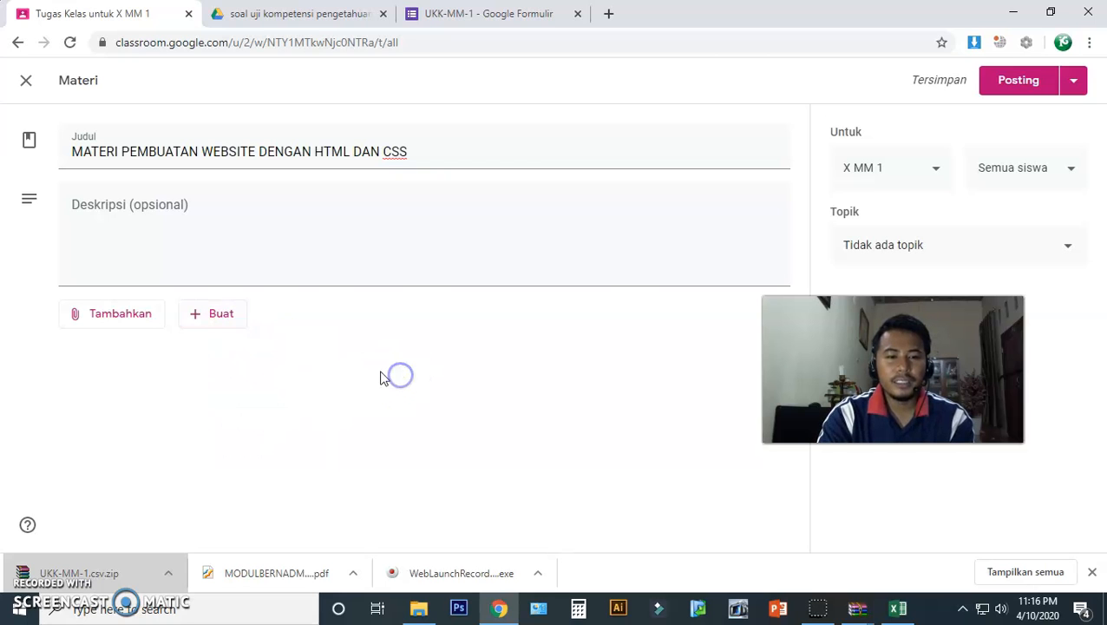
{"action": "left_click", "coordinate": [227, 317]}
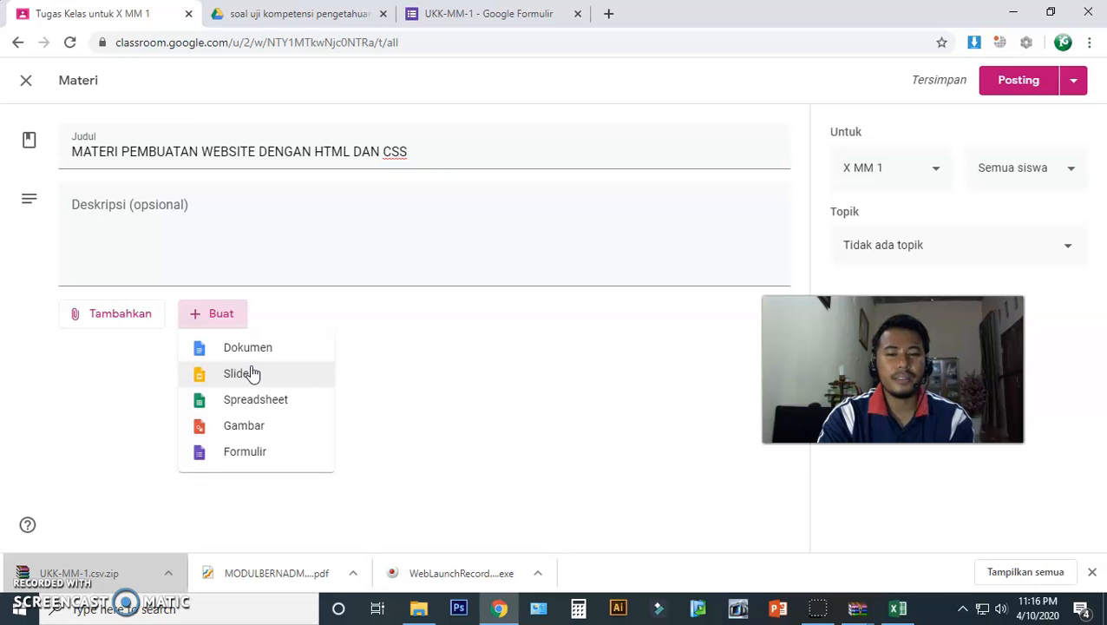
{"action": "left_click", "coordinate": [403, 366]}
{"action": "left_click", "coordinate": [223, 316]}
{"action": "left_click", "coordinate": [247, 379]}
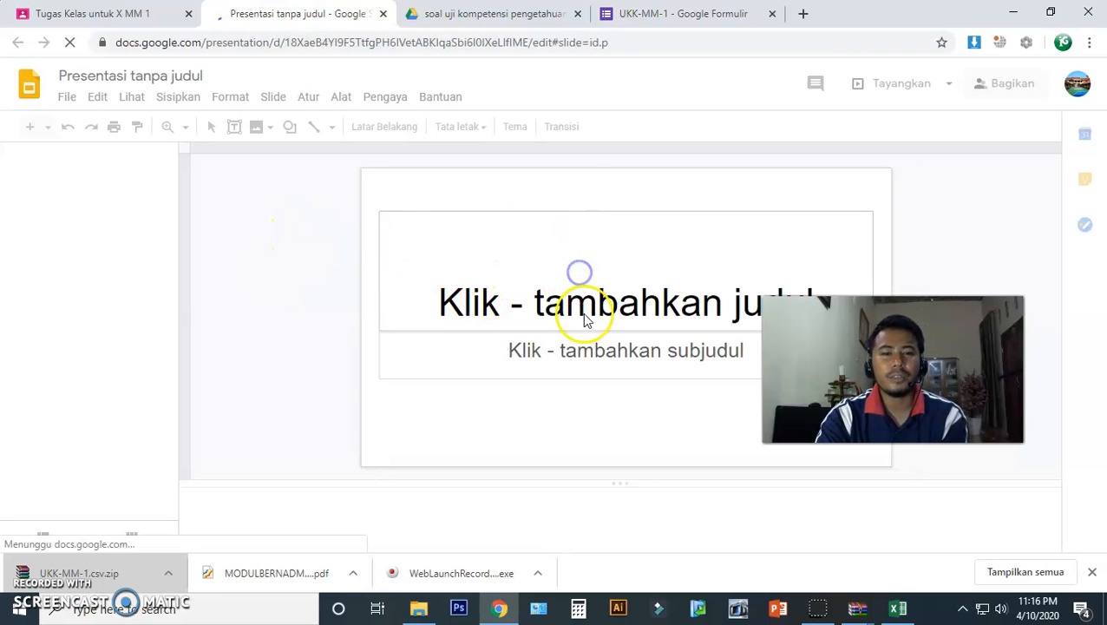
Enter MATERI TENTANG HTML as the title of the presentation's first slide
{"action": "left_click", "coordinate": [631, 295]}
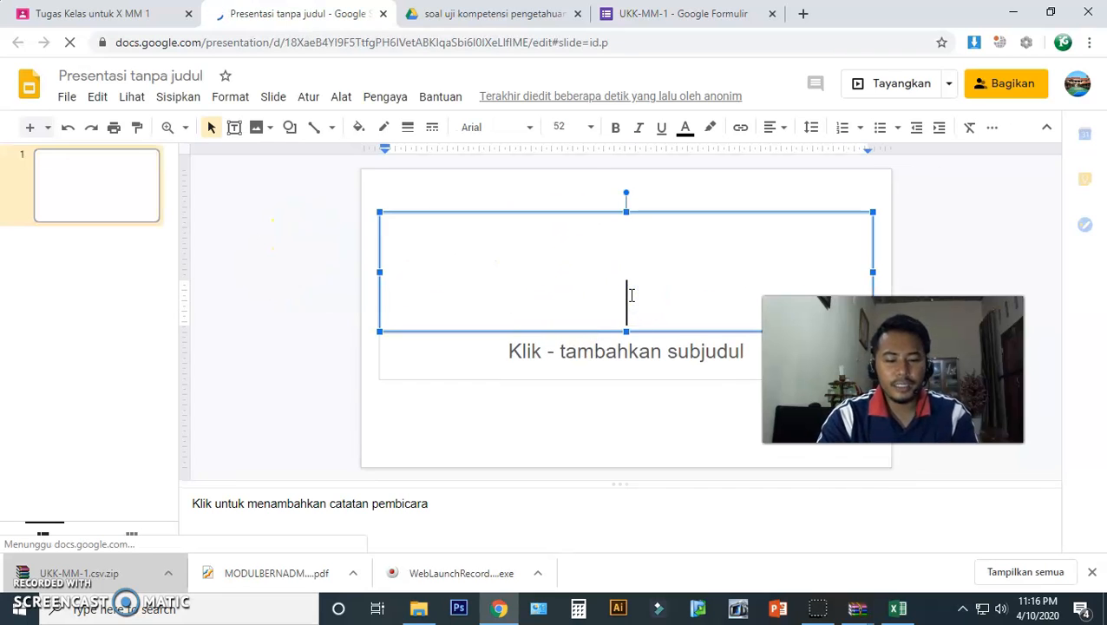
{"action": "type", "text": "MATERI "}
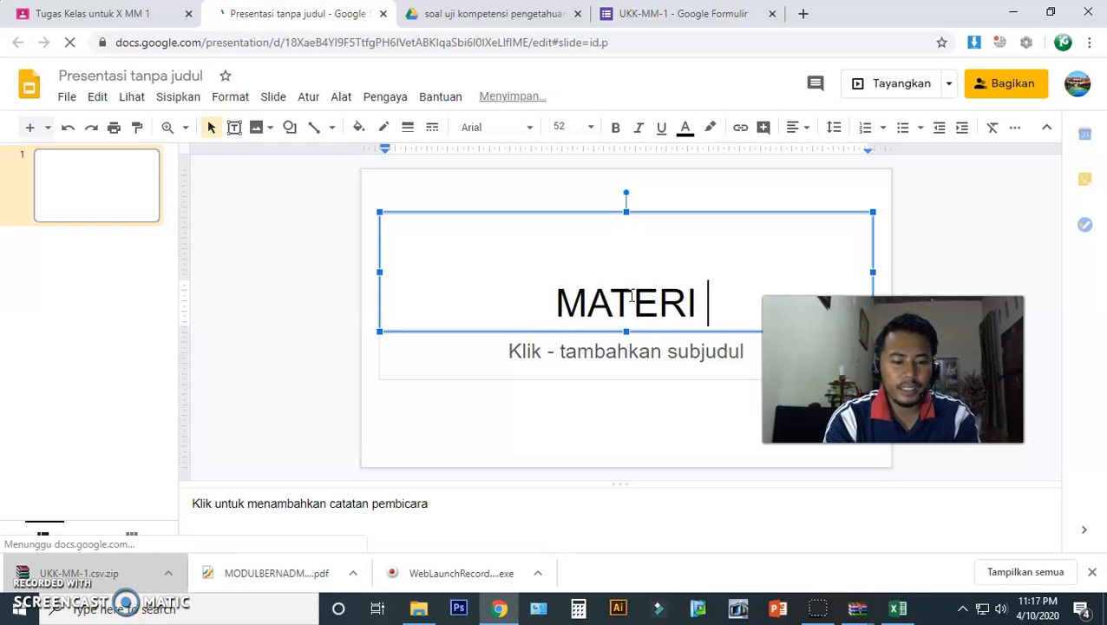
{"action": "type", "text": "TENTANG "}
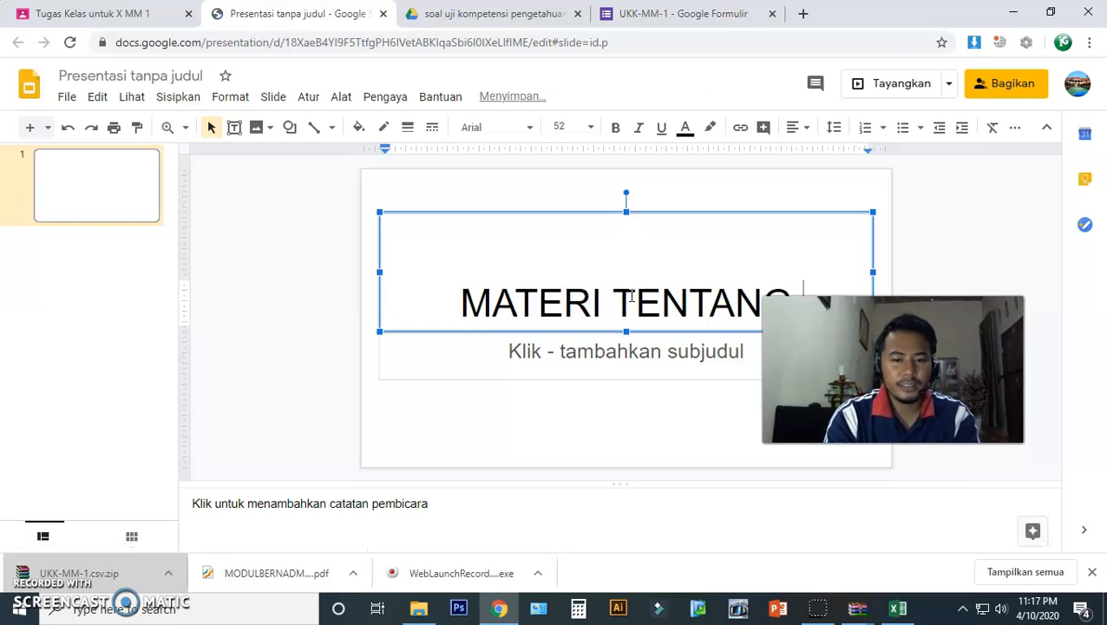
{"action": "type", "text": "HTML"}
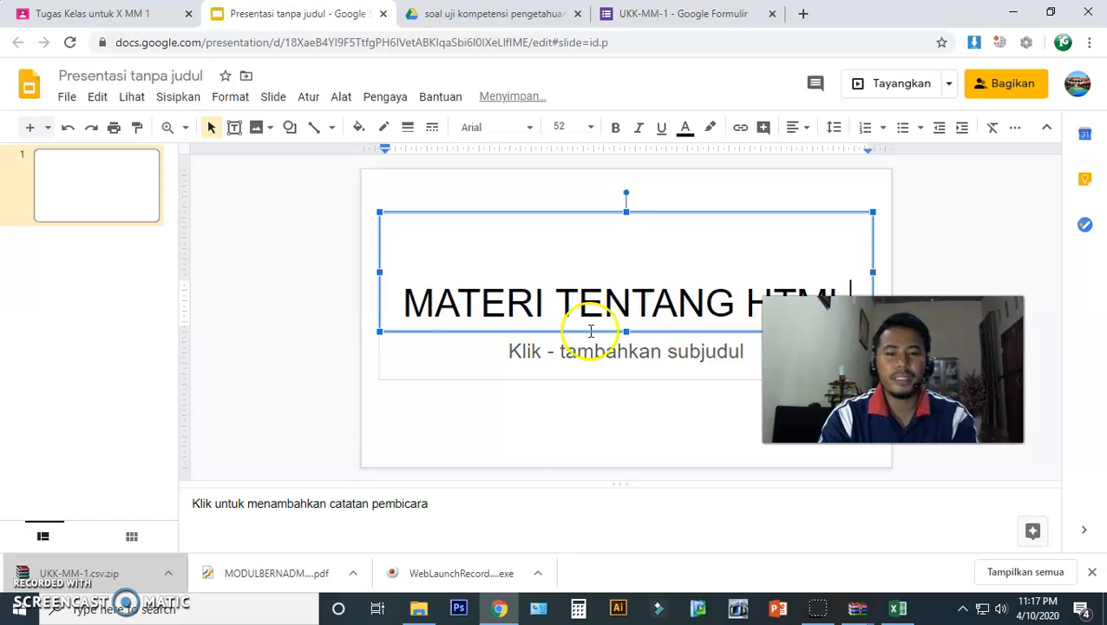
Return to the material draft in Classroom and remove the untitled Slides presentation from its attachments
{"action": "left_click", "coordinate": [339, 401]}
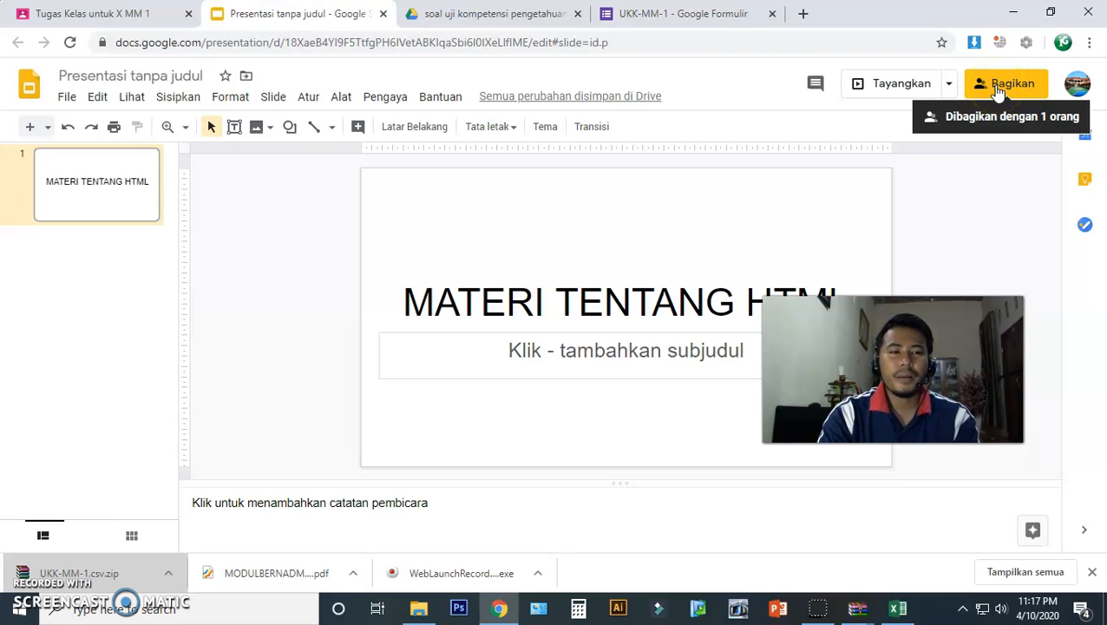
{"action": "left_click", "coordinate": [143, 15]}
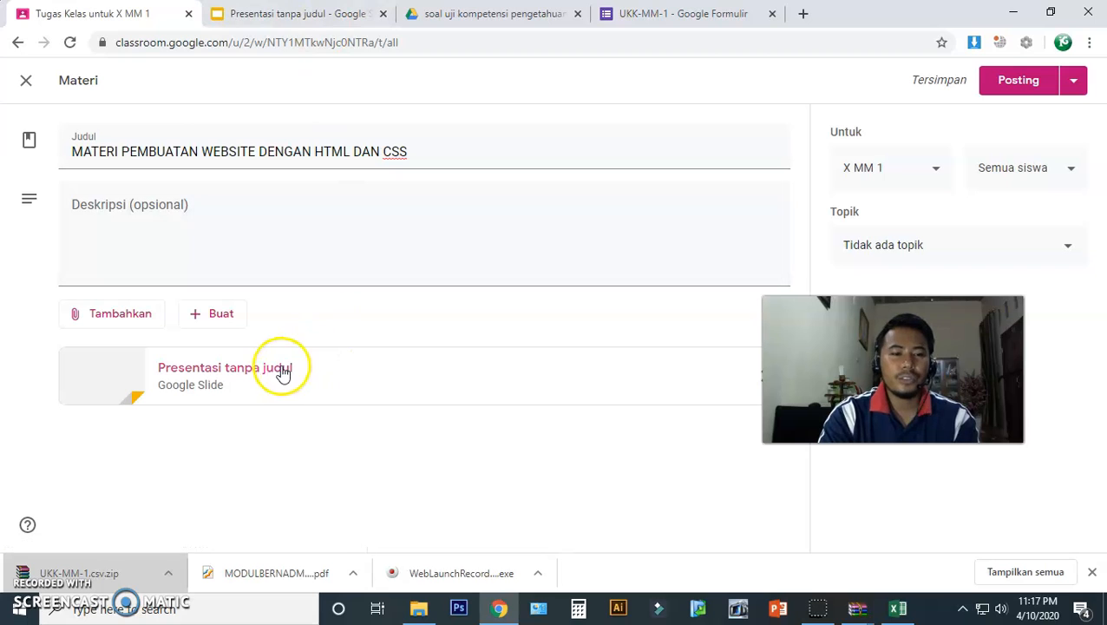
{"action": "left_click_drag", "start_coordinate": [851, 373], "coordinate": [913, 394]}
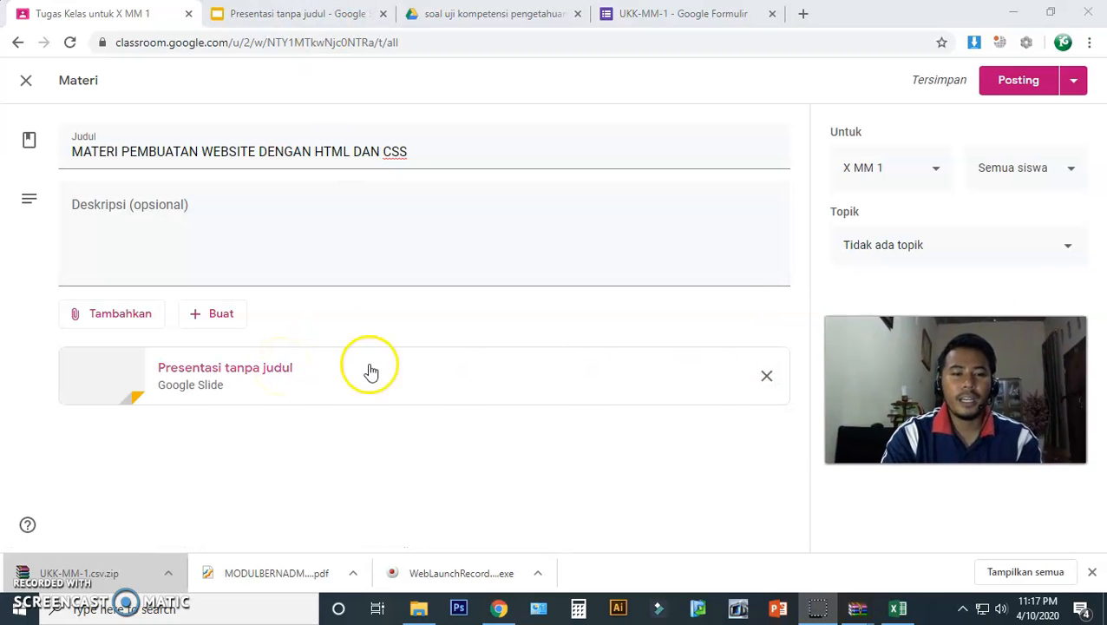
{"action": "left_click", "coordinate": [768, 379]}
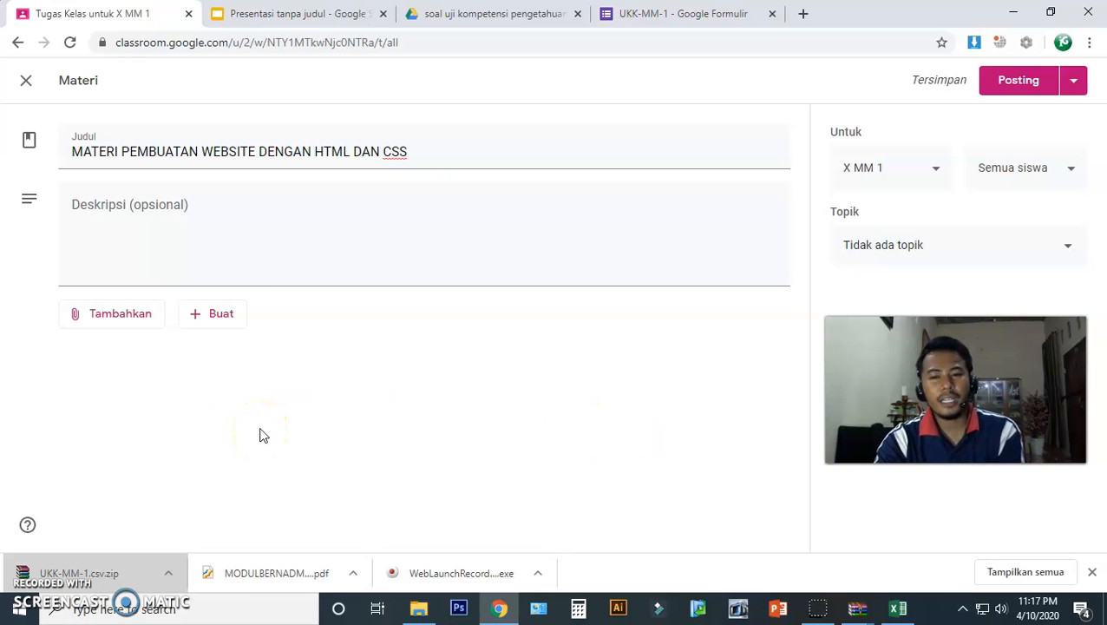
Upload the downloaded module PDF from the computer and attach it to the material
{"action": "left_click", "coordinate": [136, 326]}
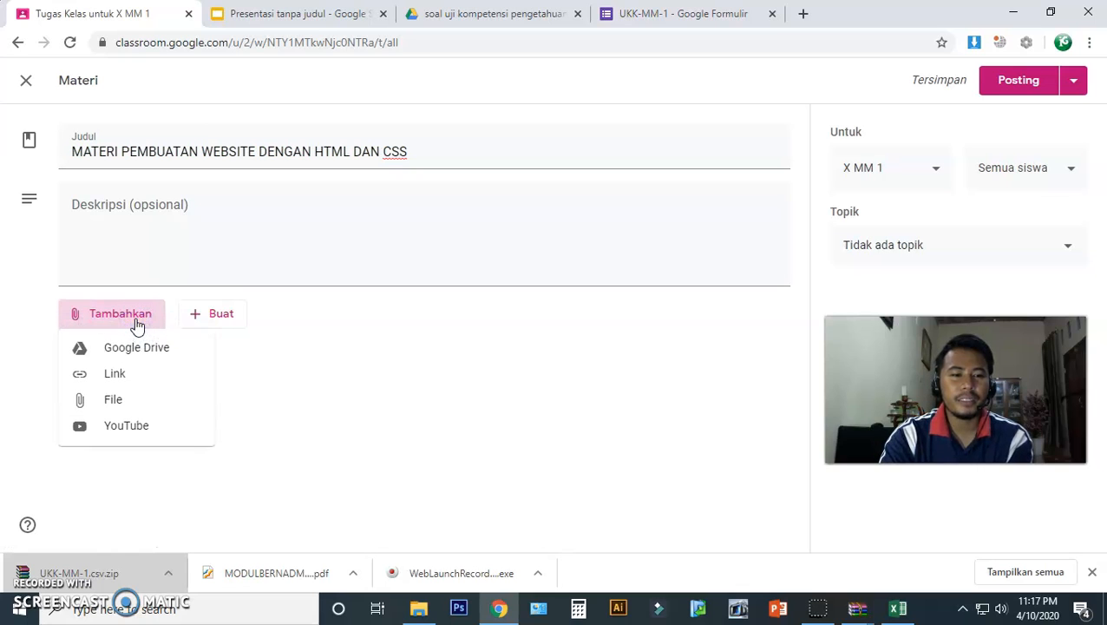
{"action": "left_click", "coordinate": [117, 404]}
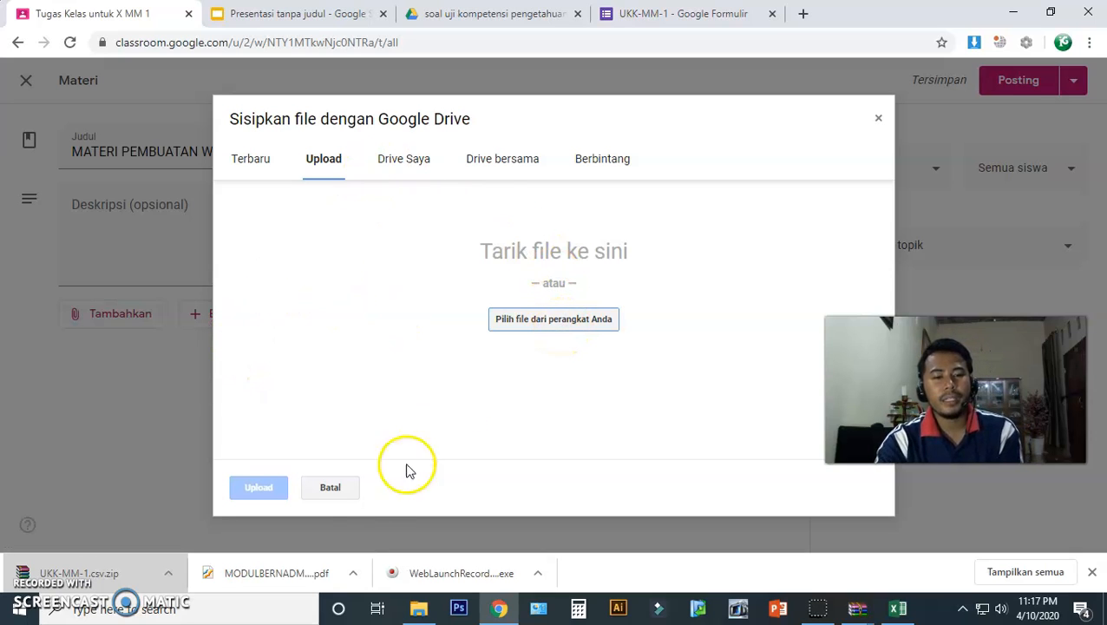
{"action": "left_click_drag", "start_coordinate": [282, 573], "coordinate": [403, 372]}
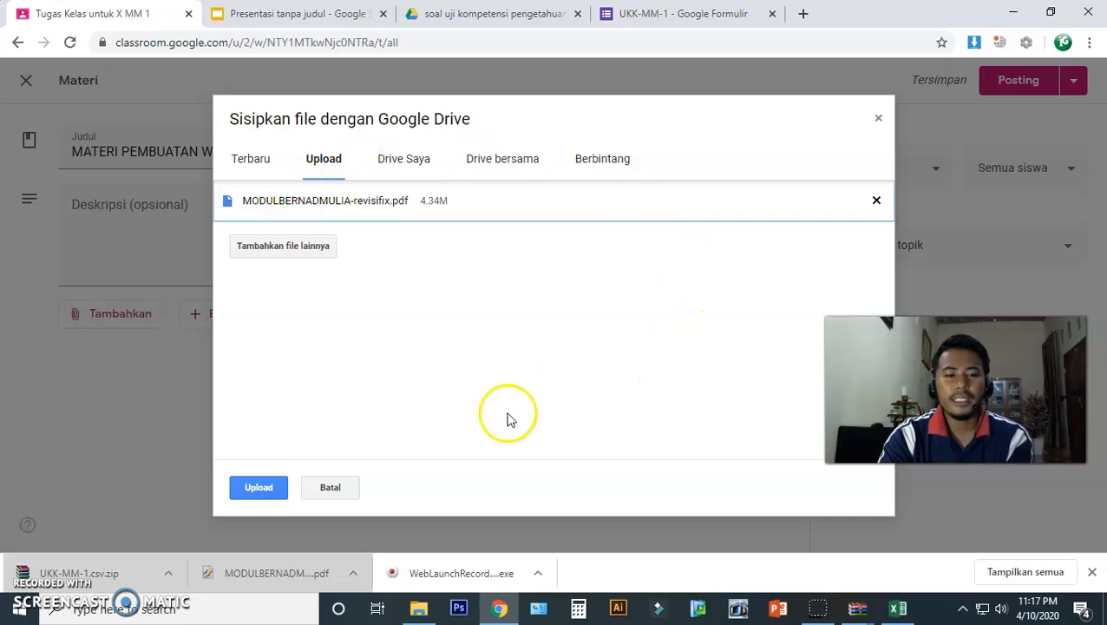
{"action": "left_click", "coordinate": [266, 491]}
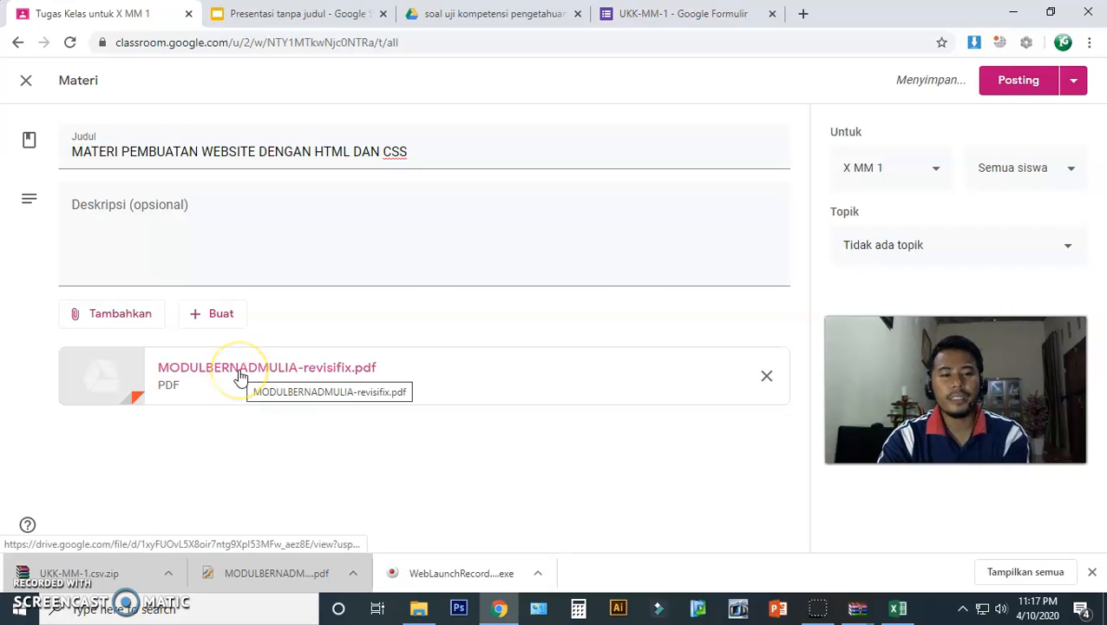
{"action": "left_click", "coordinate": [235, 435]}
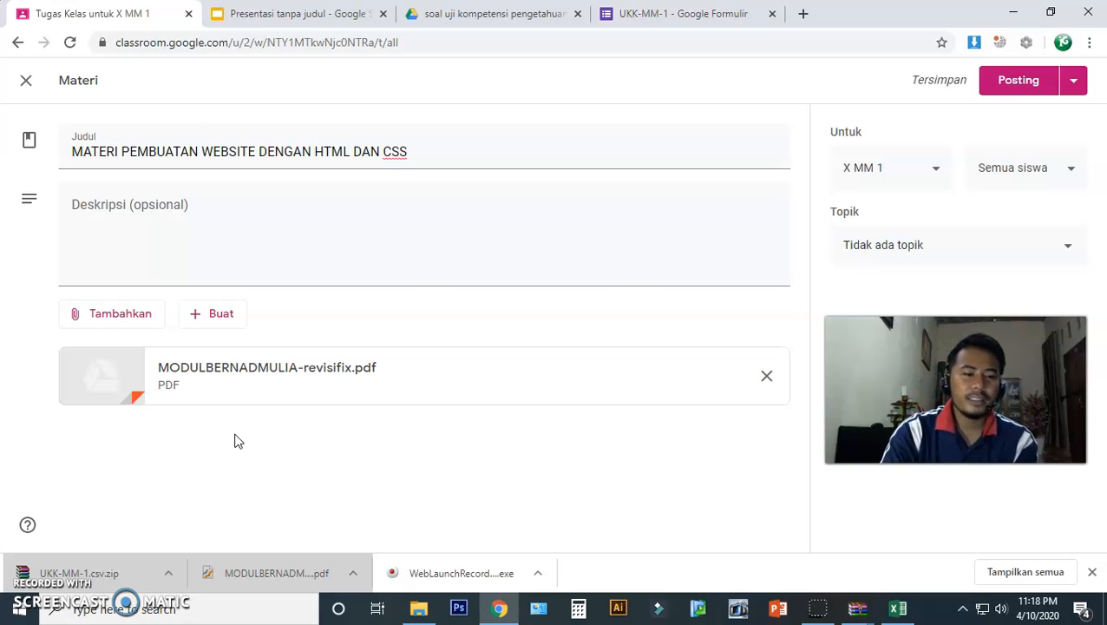
Start attaching a YouTube video to the material, and search YouTube for HTML DASAR in a new browser tab
{"action": "left_click", "coordinate": [139, 317]}
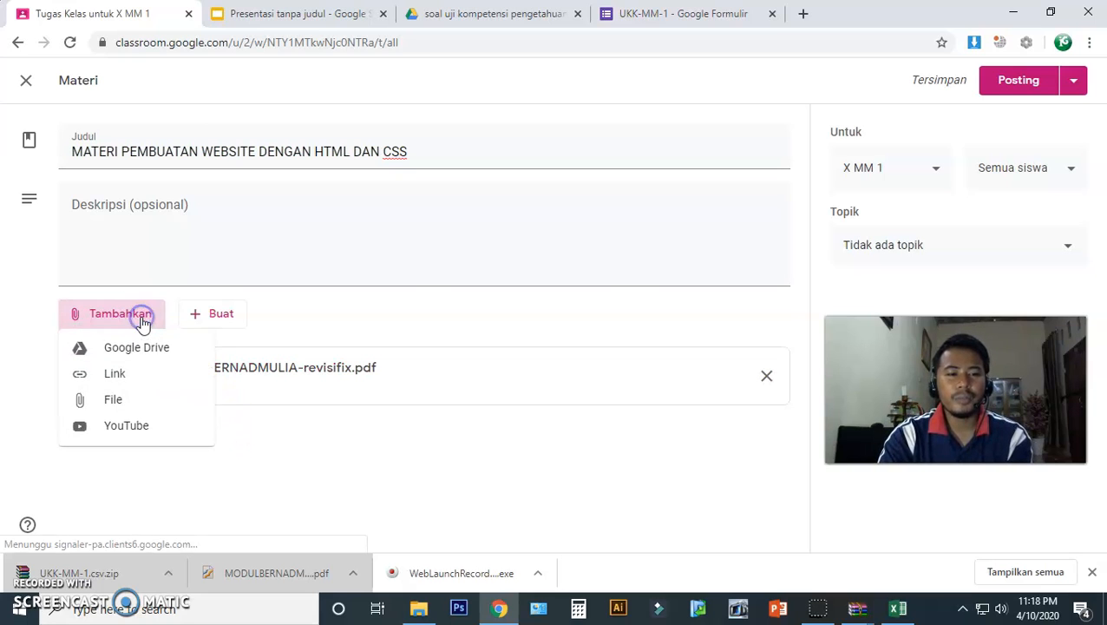
{"action": "left_click", "coordinate": [129, 428]}
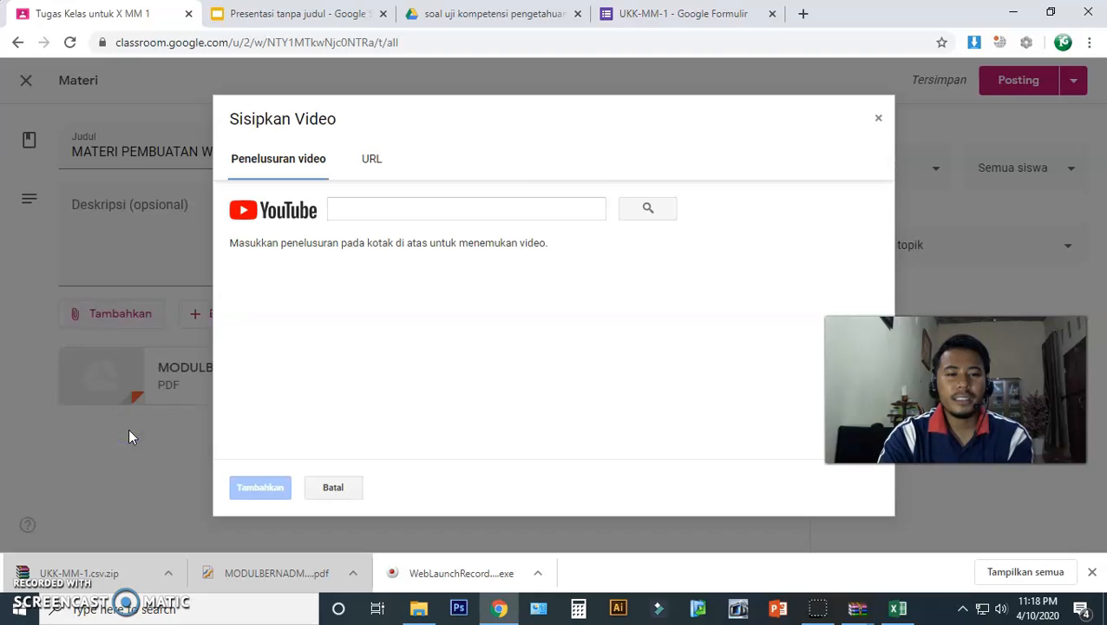
{"action": "left_click", "coordinate": [502, 207]}
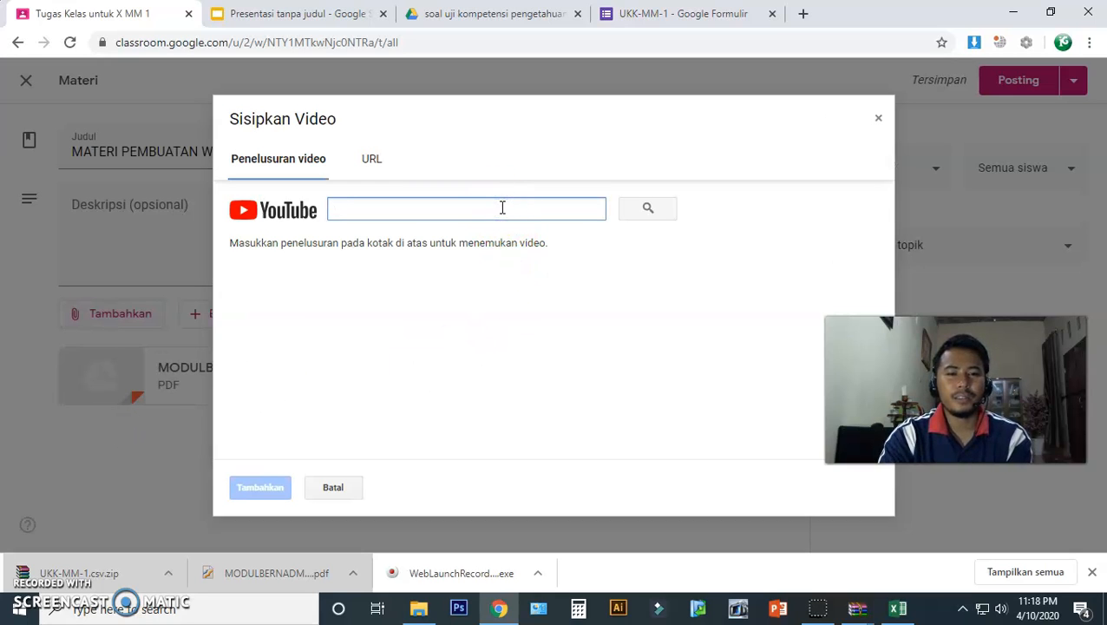
{"action": "left_click", "coordinate": [799, 14]}
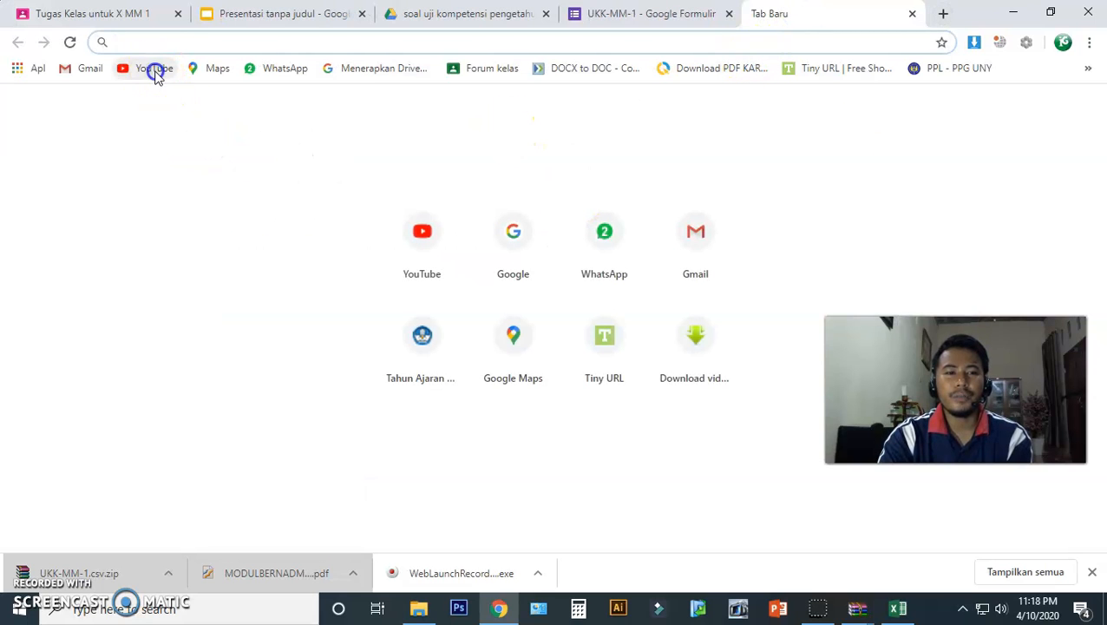
{"action": "left_click", "coordinate": [154, 71]}
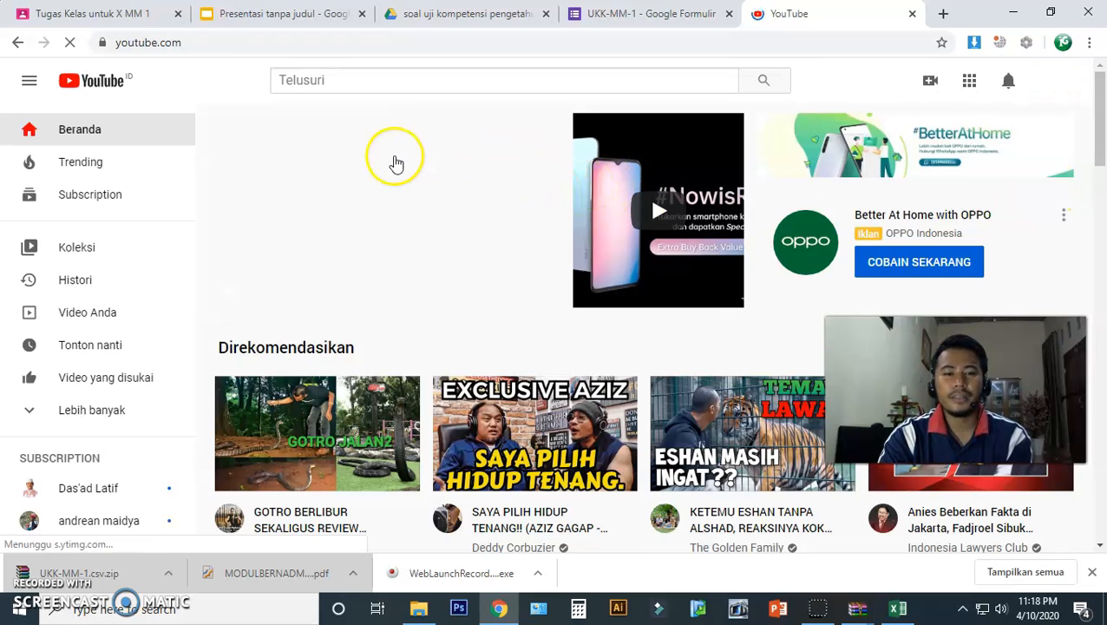
{"action": "left_click", "coordinate": [388, 78]}
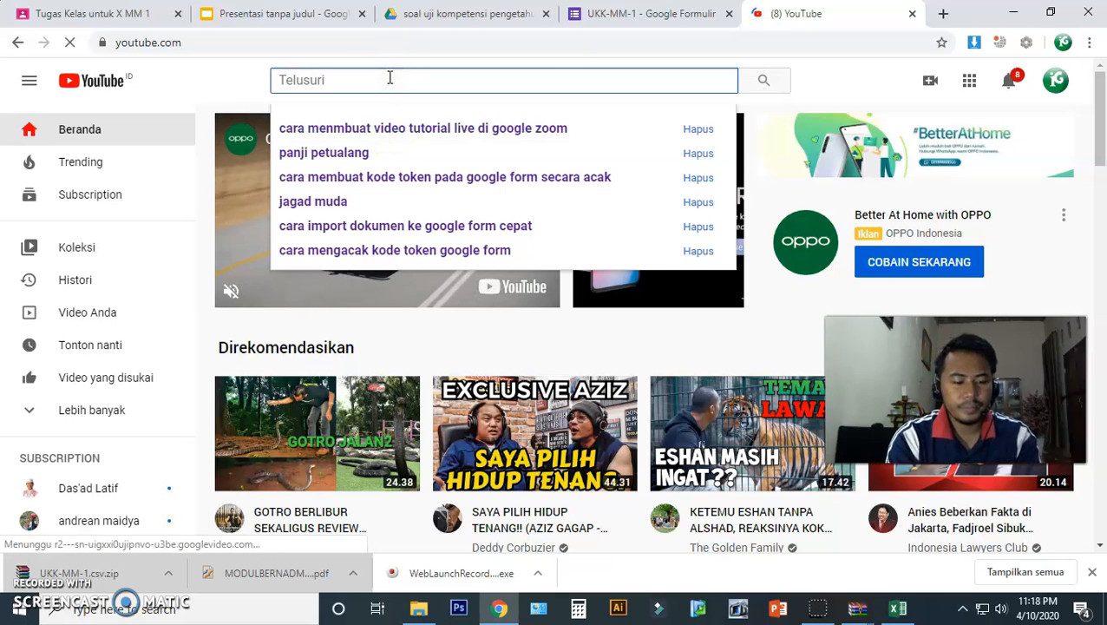
{"action": "type", "text": "HTML DASA"}
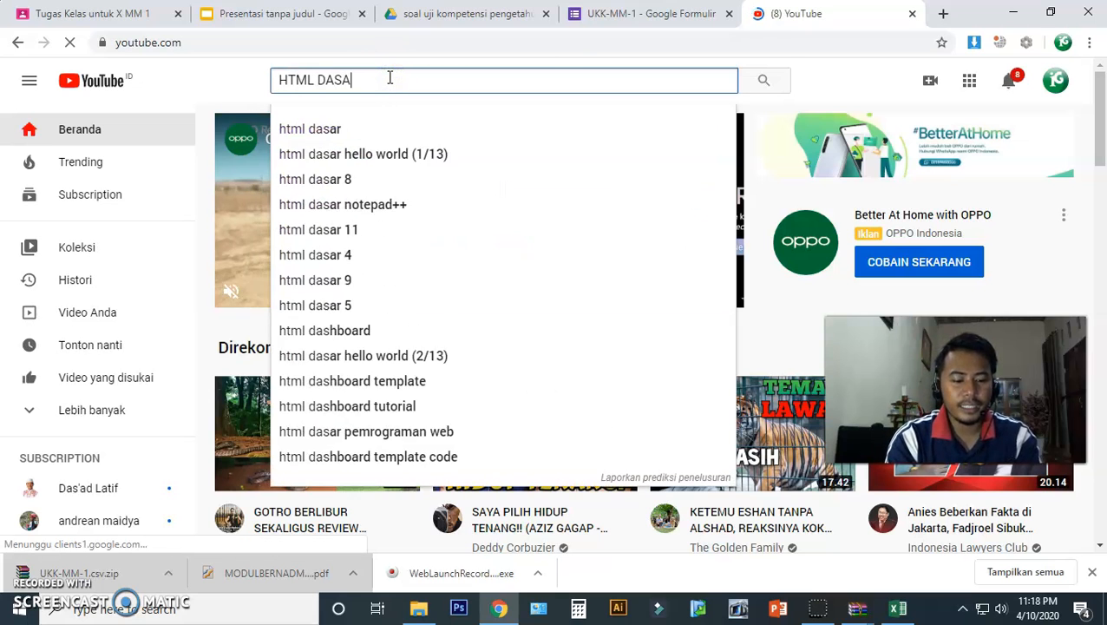
{"action": "type", "text": "R"}
{"action": "key", "text": "Return"}
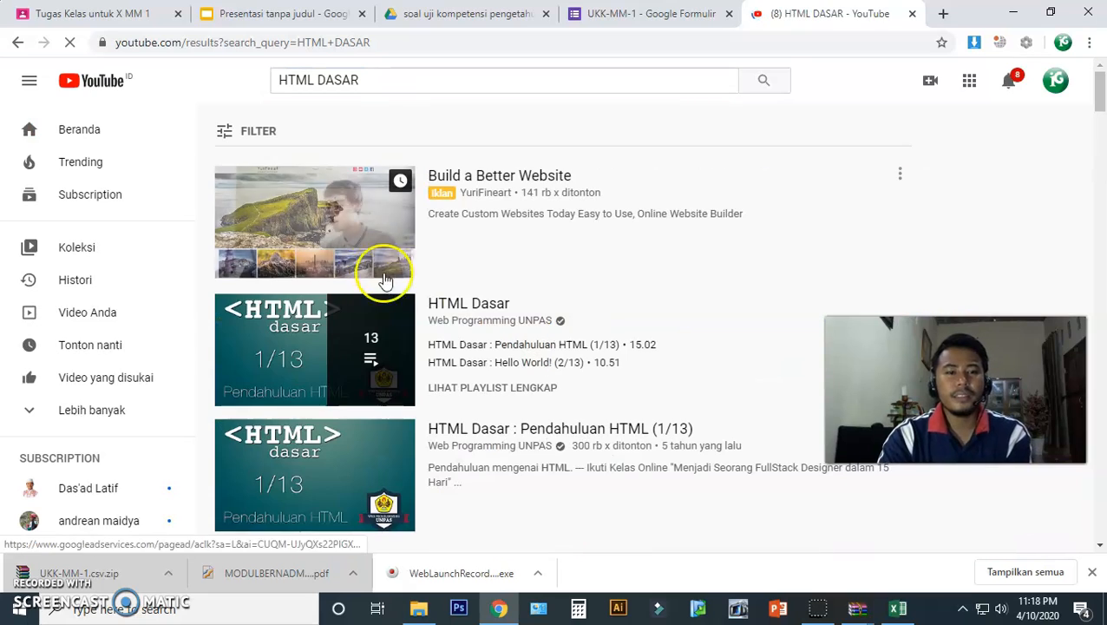
Open the HTML Dasar playlist by Web Programming UNPAS, pause its first video past the ad, and copy the video's web address
{"action": "left_click", "coordinate": [483, 303]}
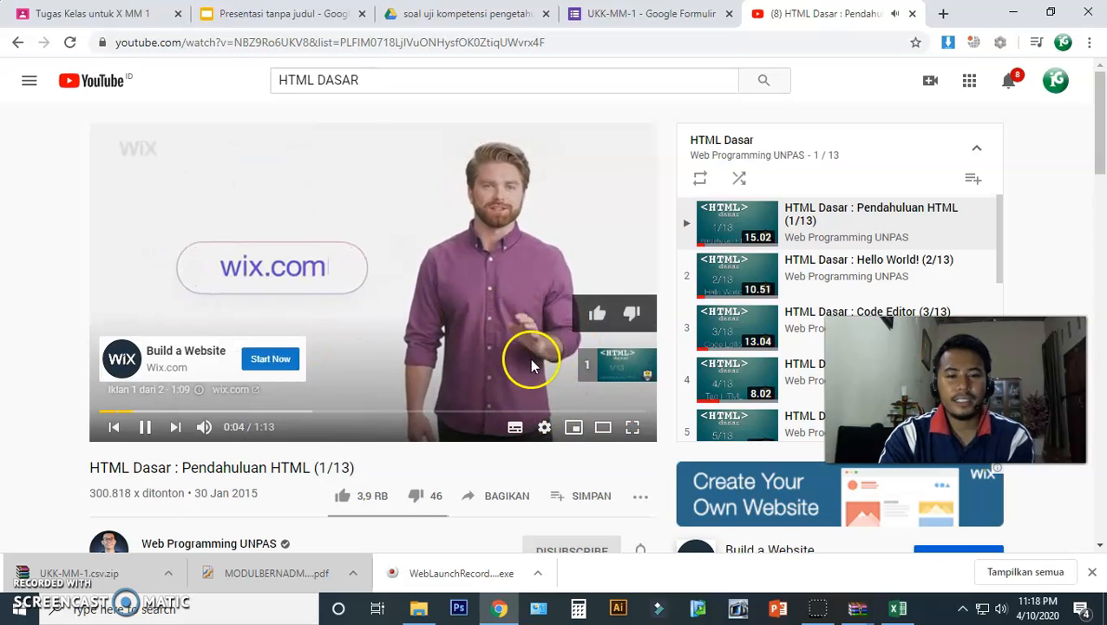
{"action": "left_click", "coordinate": [606, 369]}
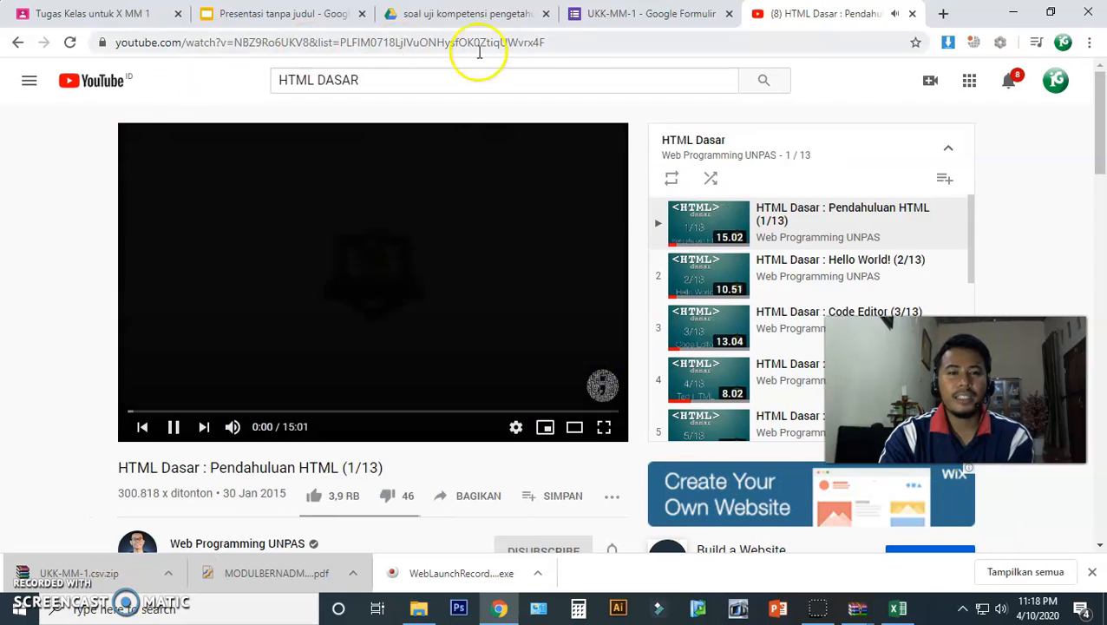
{"action": "left_click", "coordinate": [572, 43]}
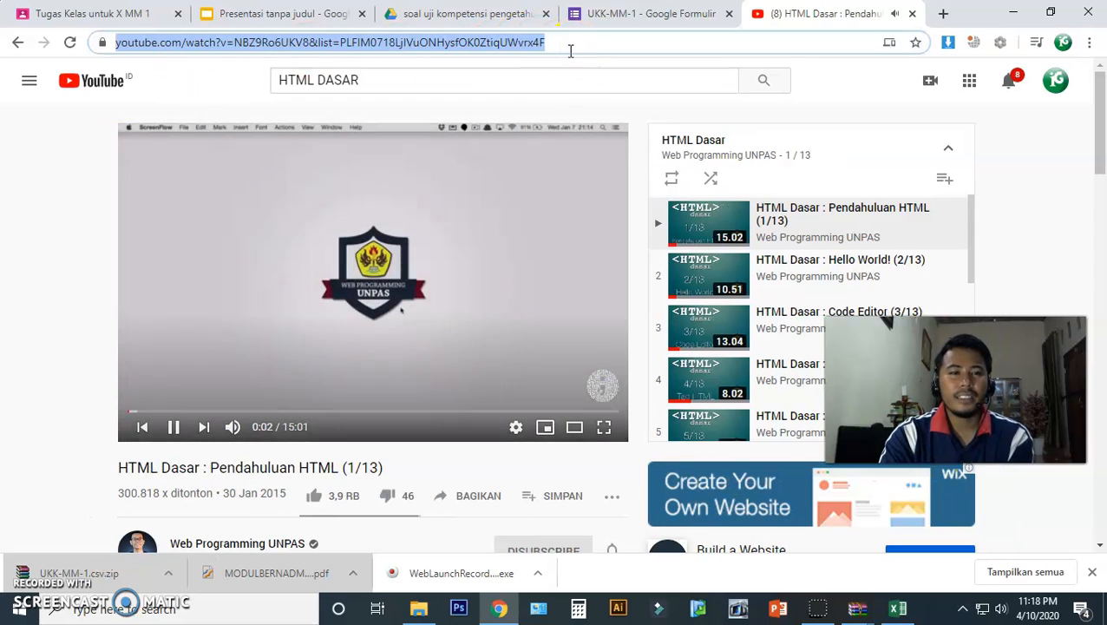
{"action": "left_click", "coordinate": [759, 109]}
{"action": "left_click", "coordinate": [176, 427]}
{"action": "left_click", "coordinate": [549, 41]}
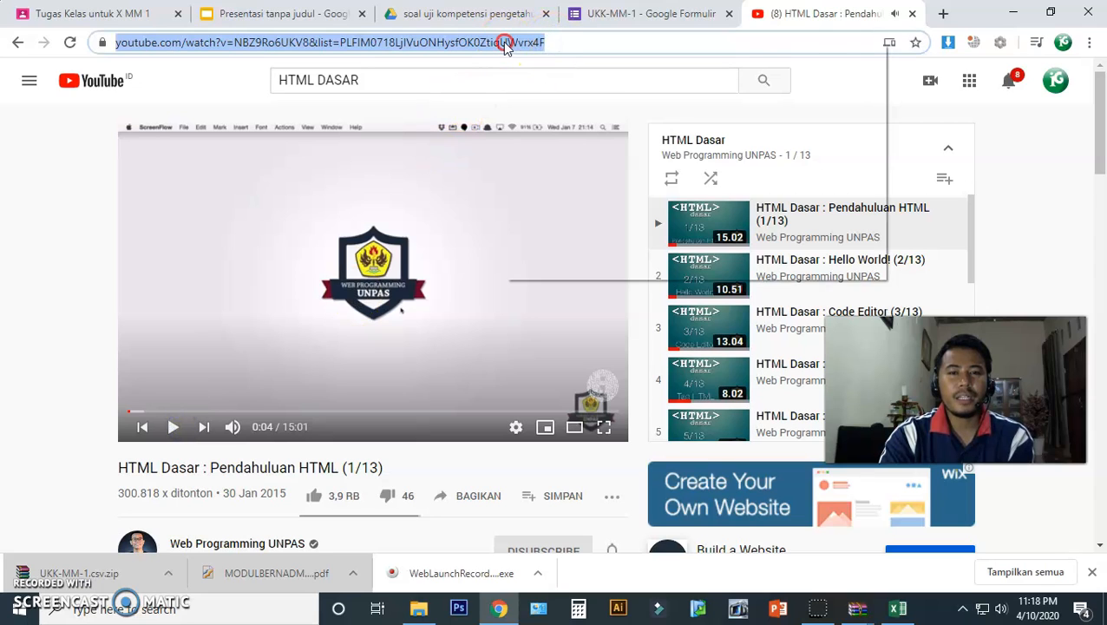
{"action": "right_click", "coordinate": [506, 46]}
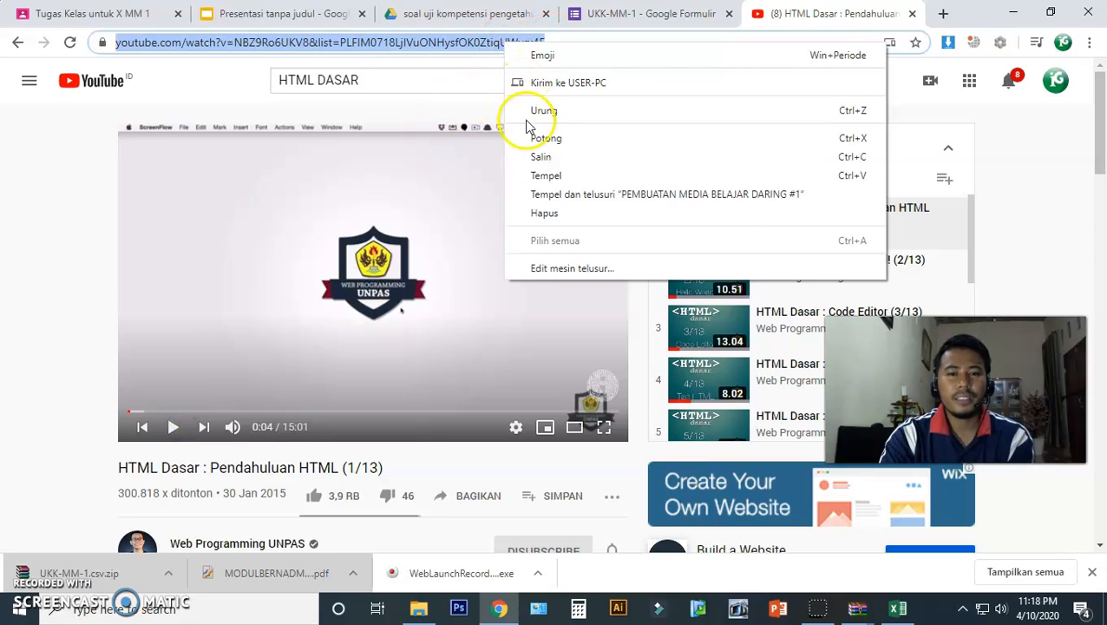
{"action": "left_click", "coordinate": [542, 156]}
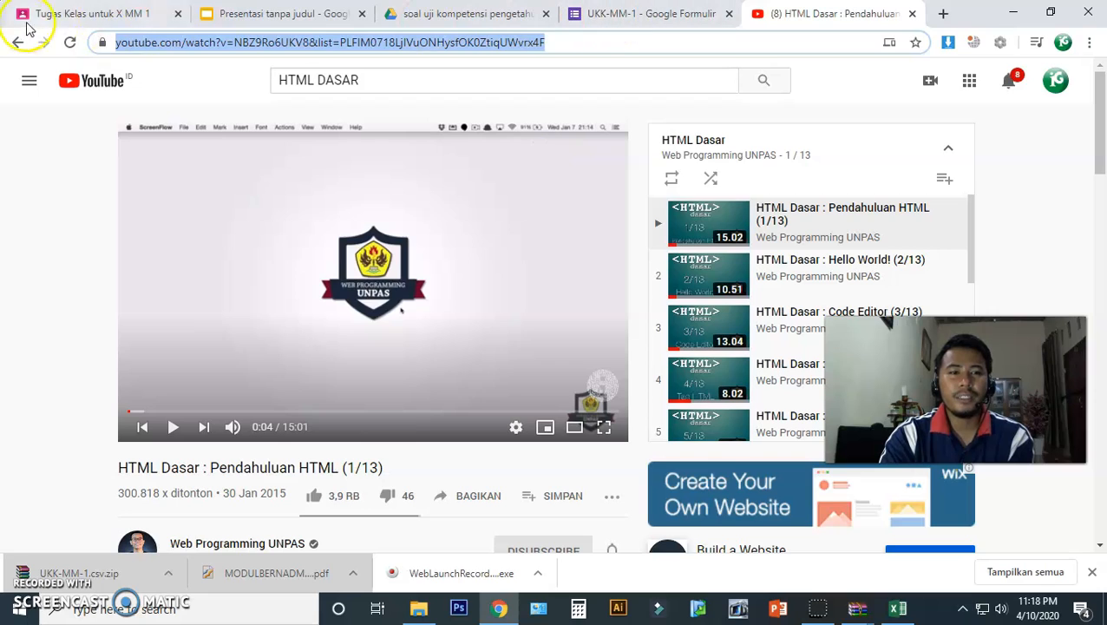
Back in Classroom, find the video with the copied address and attach HTML Dasar : Pendahuluan HTML (1/13) to the material
{"action": "left_click", "coordinate": [65, 14]}
{"action": "left_click", "coordinate": [360, 216]}
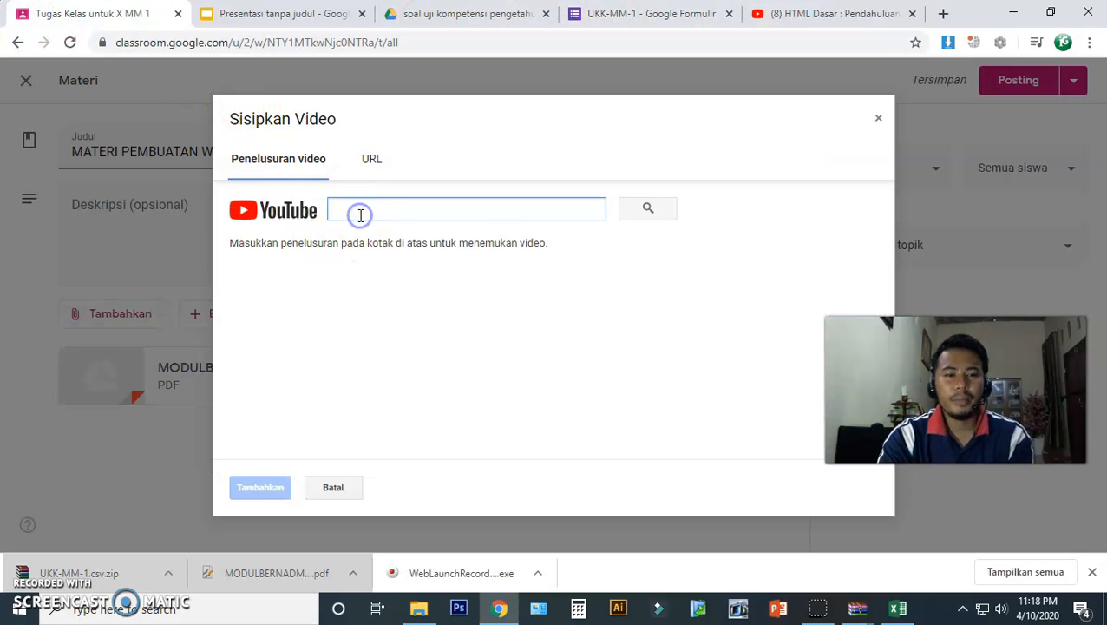
{"action": "key", "text": "ctrl+v"}
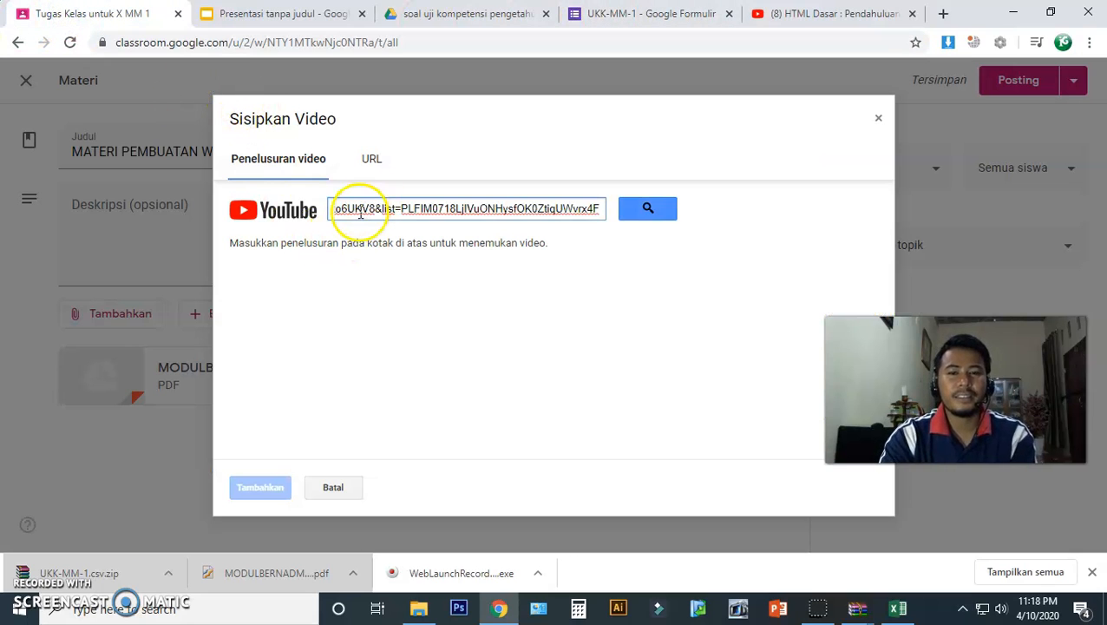
{"action": "left_click", "coordinate": [651, 213]}
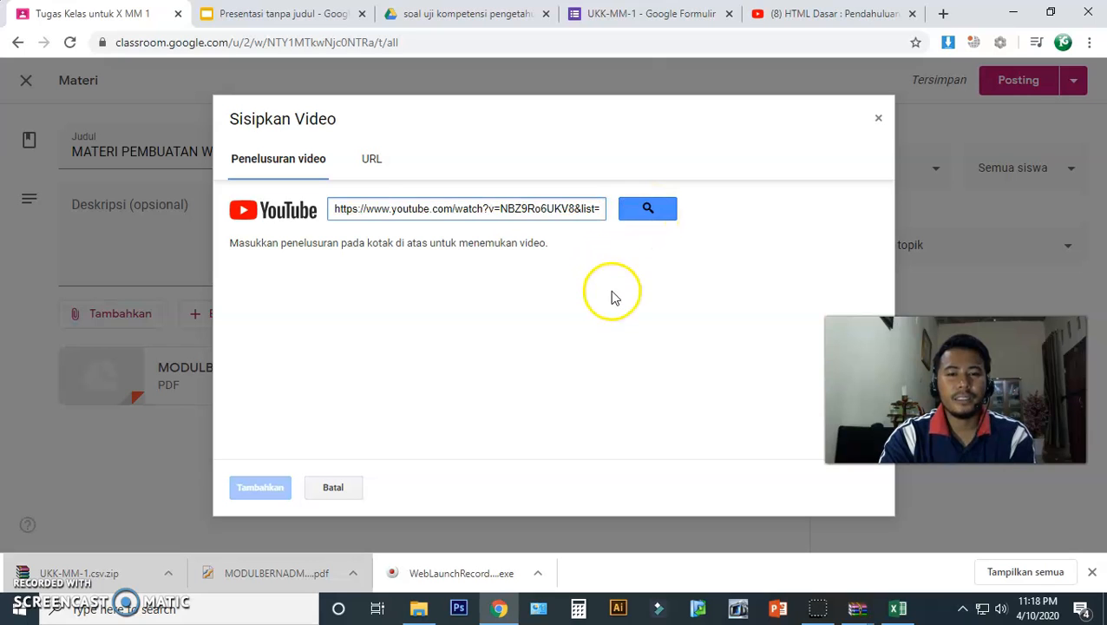
{"action": "left_click", "coordinate": [645, 209]}
{"action": "left_click", "coordinate": [358, 278]}
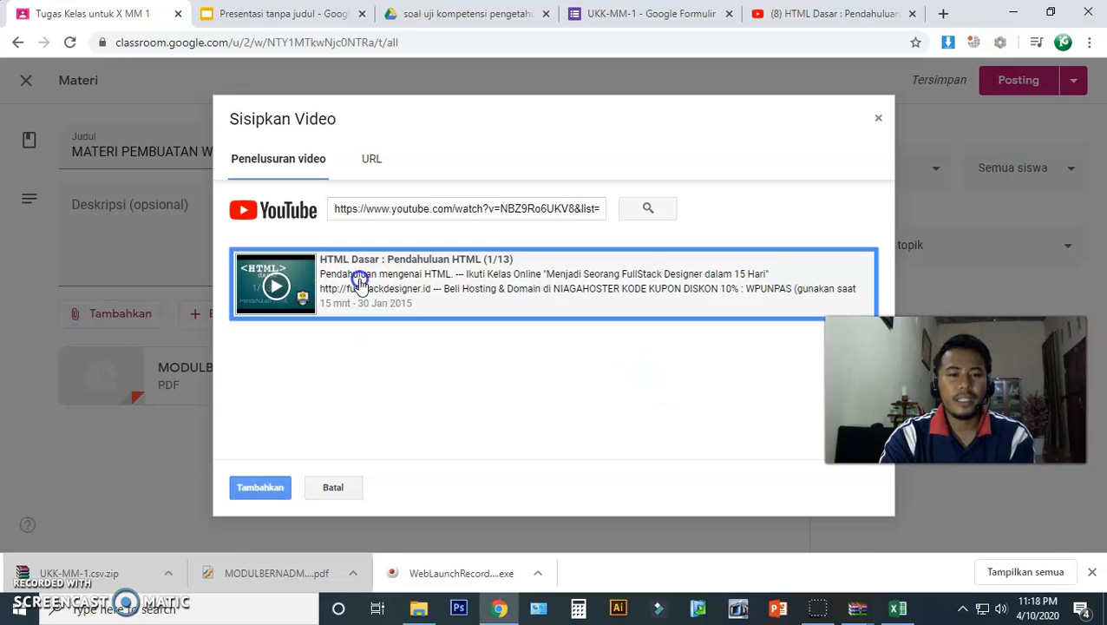
{"action": "left_click", "coordinate": [270, 489]}
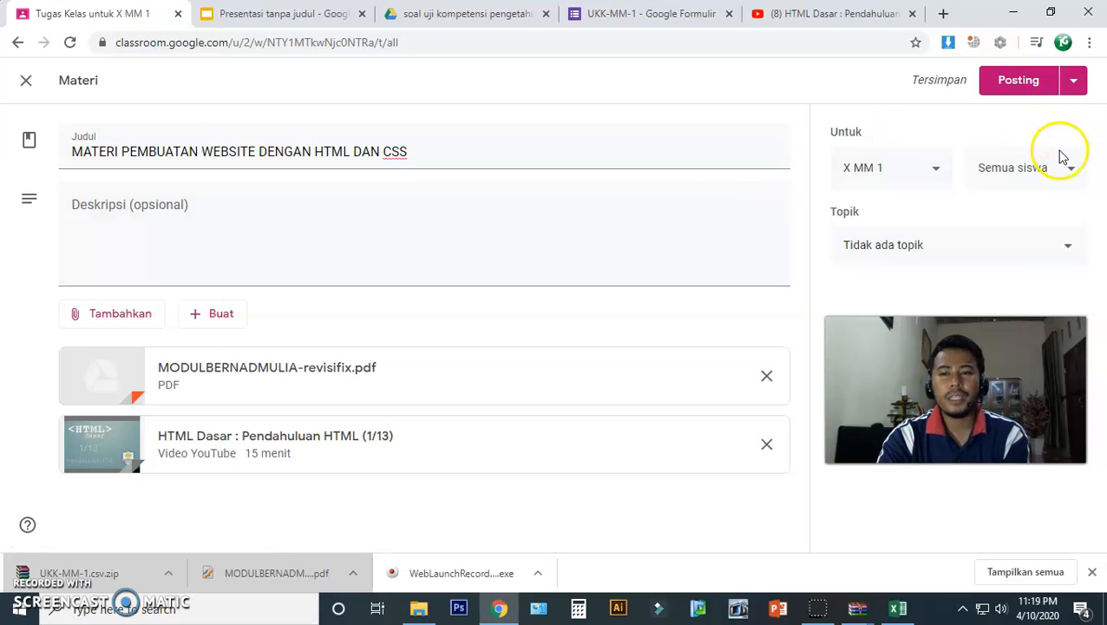
Check the list of students receiving the material, leaving all students of X MM 1 selected
{"action": "left_click_drag", "start_coordinate": [1015, 382], "coordinate": [1019, 434]}
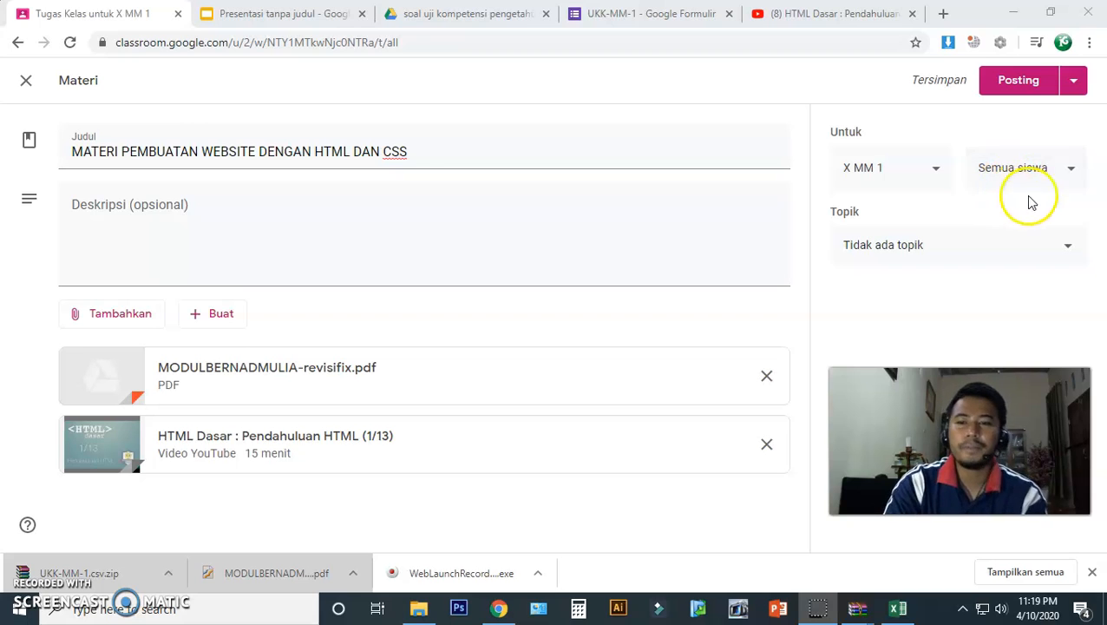
{"action": "left_click", "coordinate": [1080, 174]}
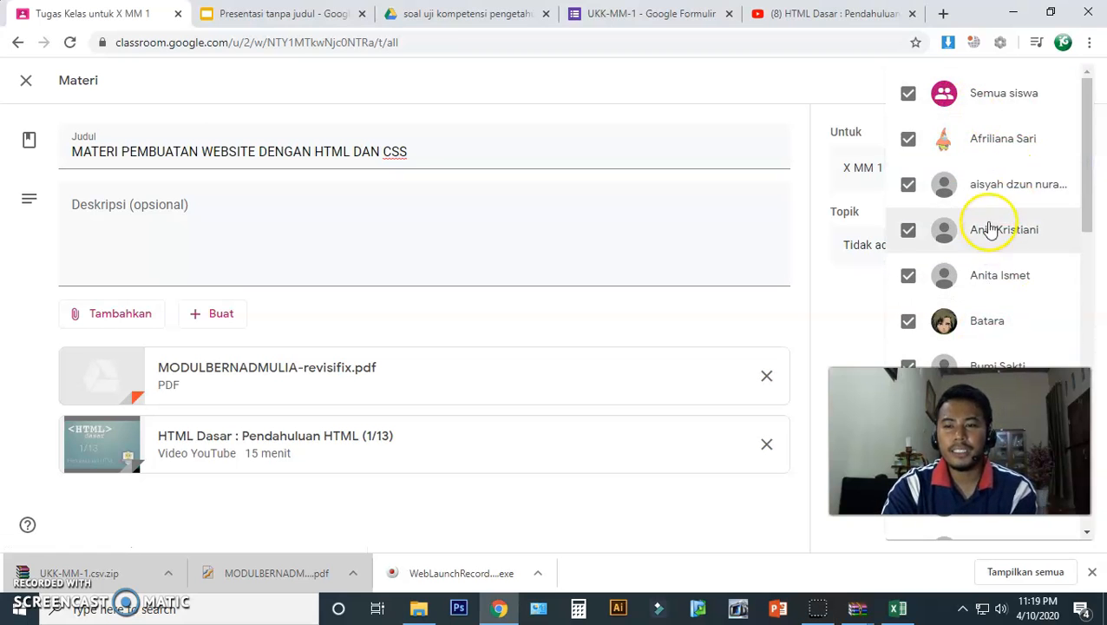
{"action": "left_click", "coordinate": [1008, 104]}
{"action": "left_click", "coordinate": [1008, 104]}
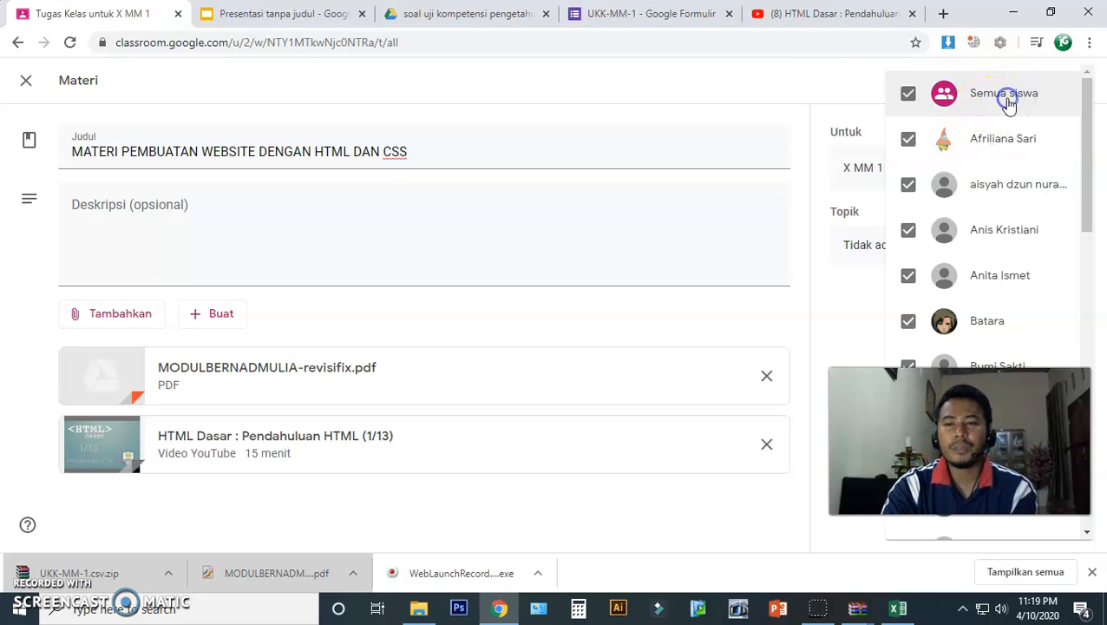
{"action": "left_click", "coordinate": [840, 99]}
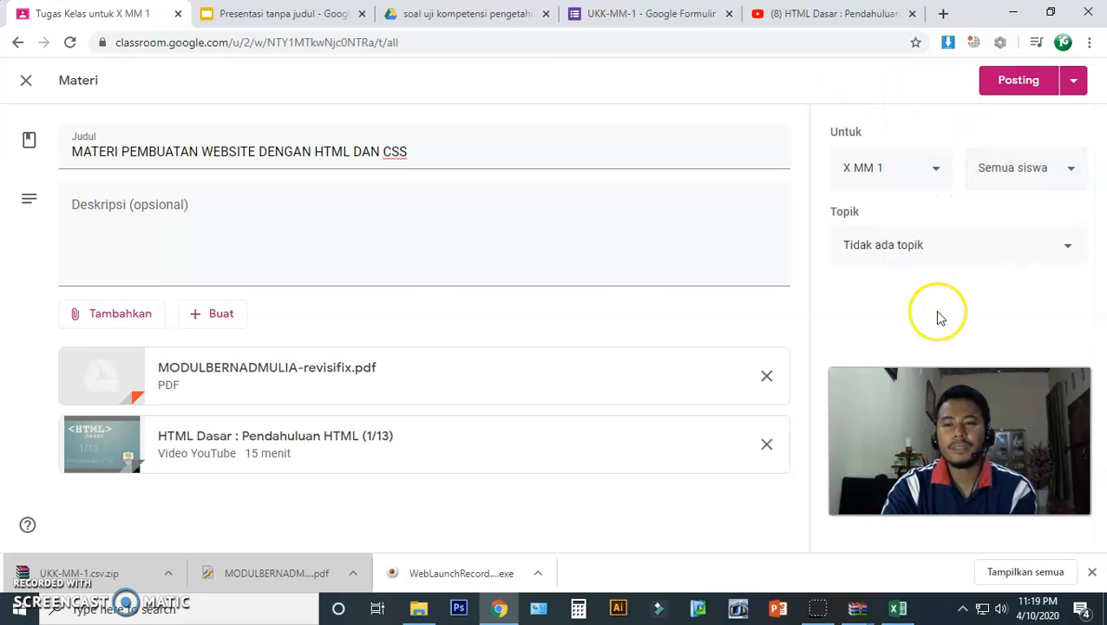
Create the topic HTML PART-1 for the material and post it to the class
{"action": "left_click", "coordinate": [964, 256]}
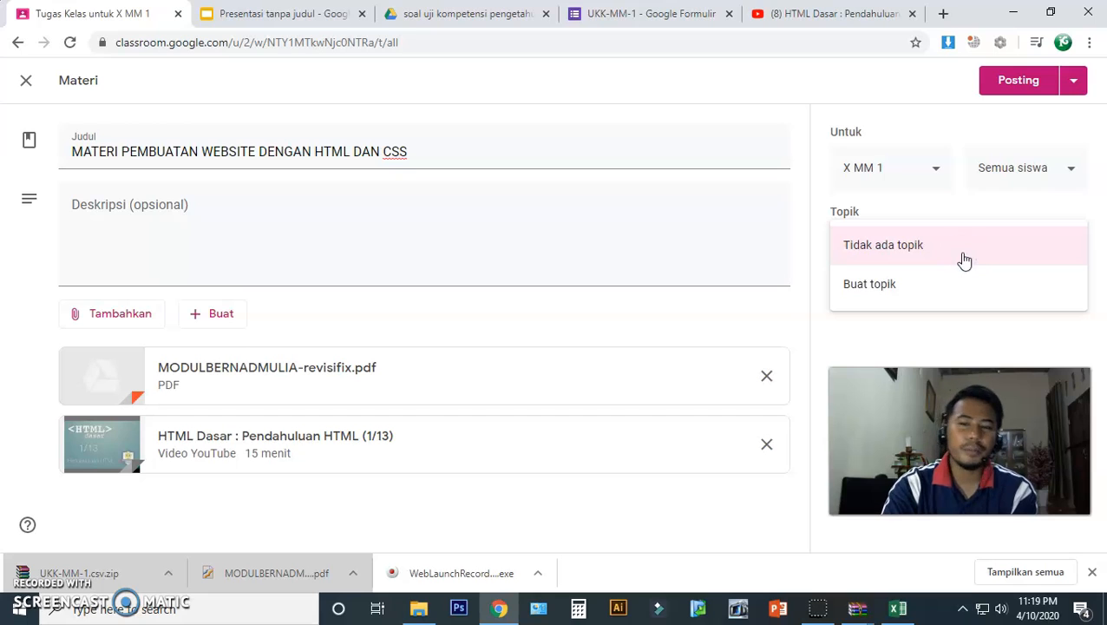
{"action": "left_click", "coordinate": [921, 284]}
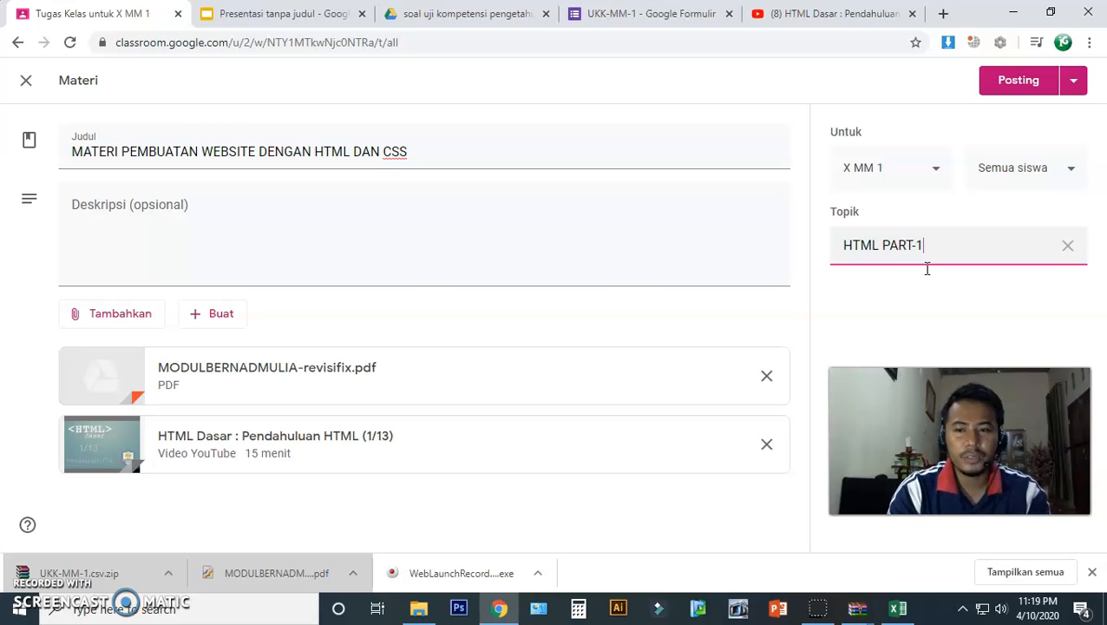
{"action": "left_click", "coordinate": [922, 275]}
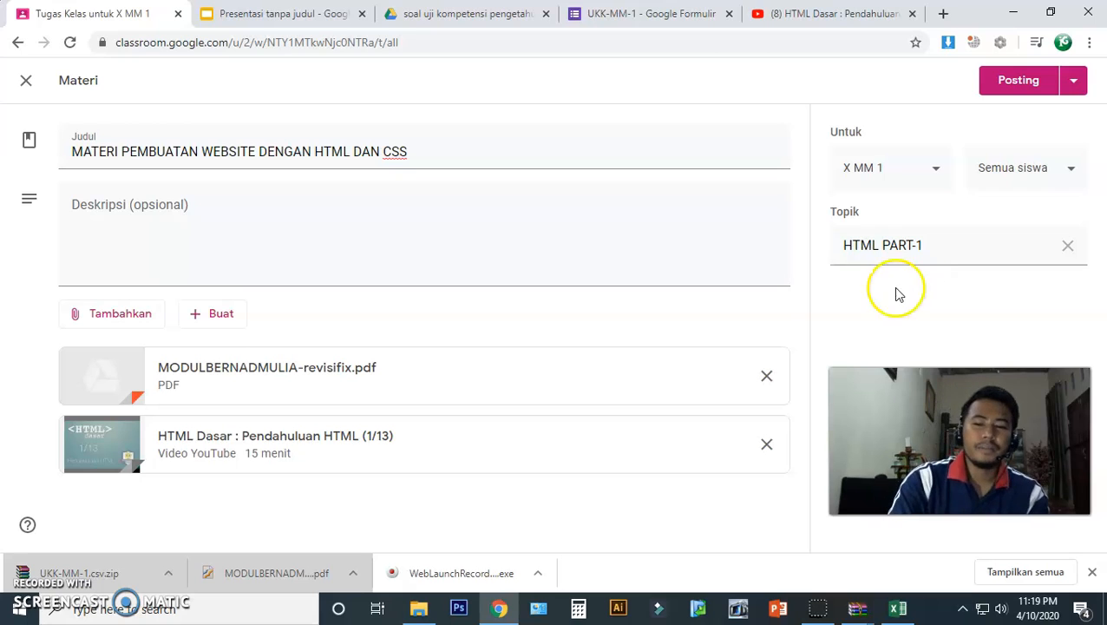
{"action": "left_click", "coordinate": [1020, 81]}
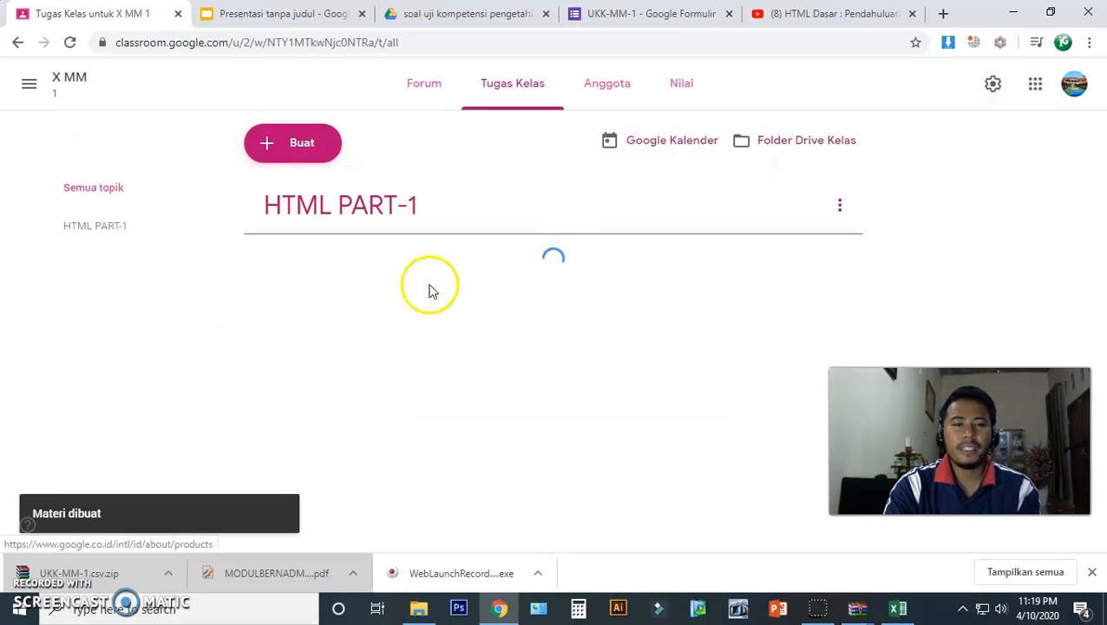
{"action": "left_click", "coordinate": [469, 391]}
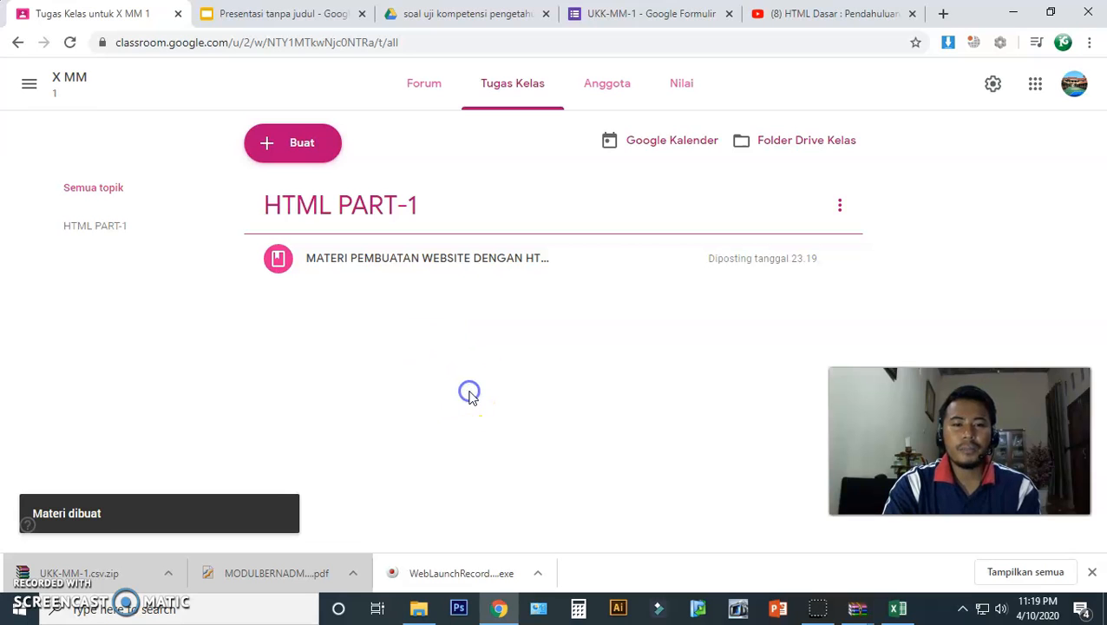
Open the newly posted HTML and CSS material from the class forum to view its attachments
{"action": "left_click", "coordinate": [432, 84]}
{"action": "scroll", "coordinate": [458, 415], "scroll_direction": "down", "scroll_amount": 3}
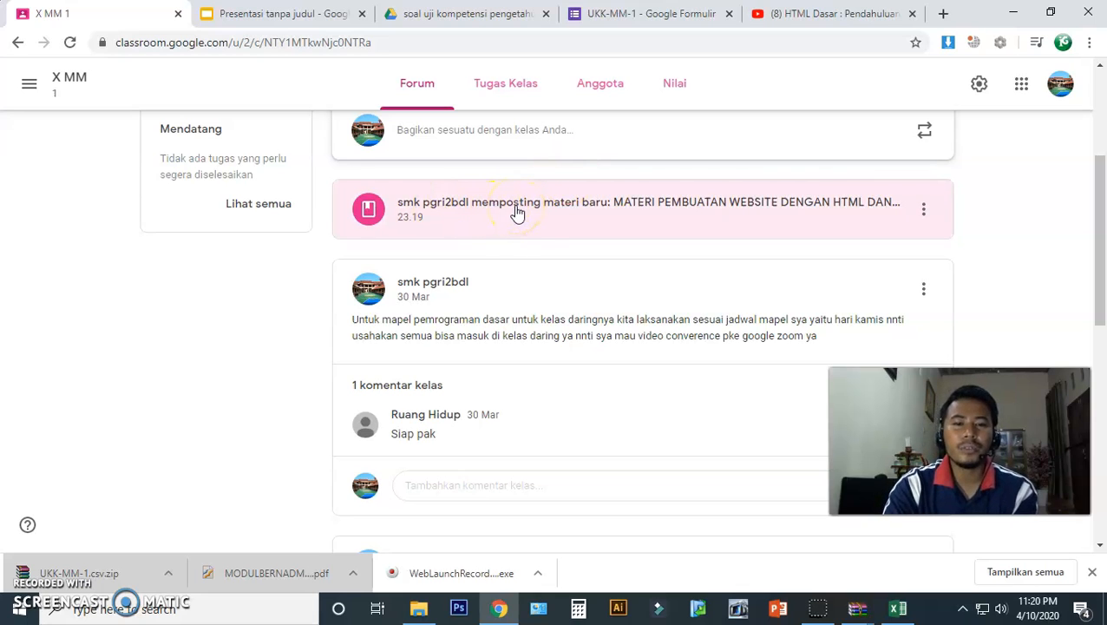
{"action": "left_click", "coordinate": [566, 221]}
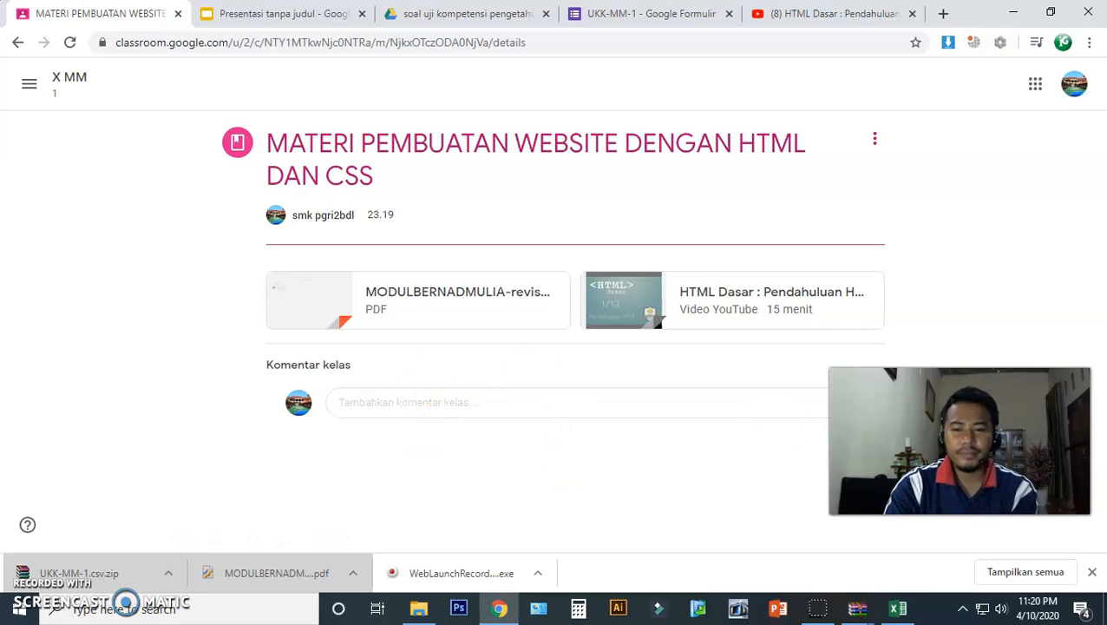
{"action": "key", "text": "alt+p"}
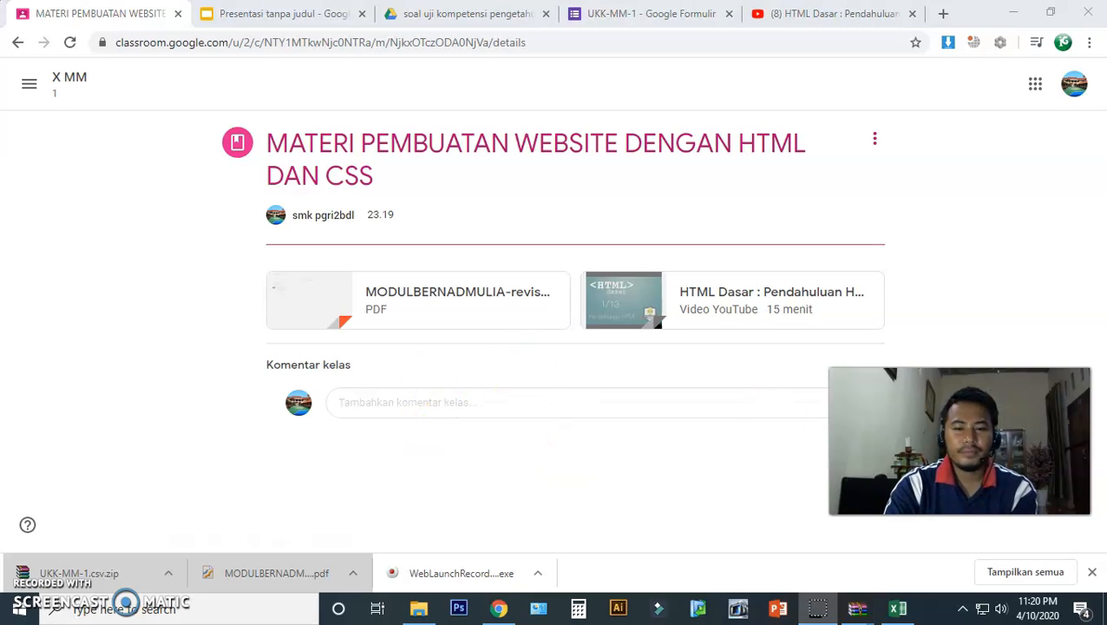